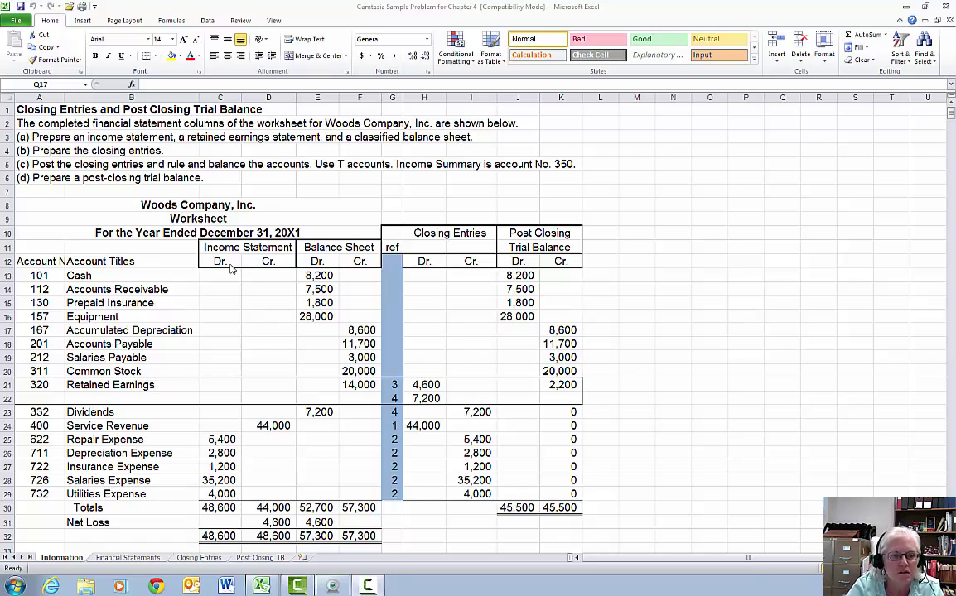
Classify the Cash account beside its post-closing trial balance row, starting in L13, as Asset, B/S and dr.
click(605, 276)
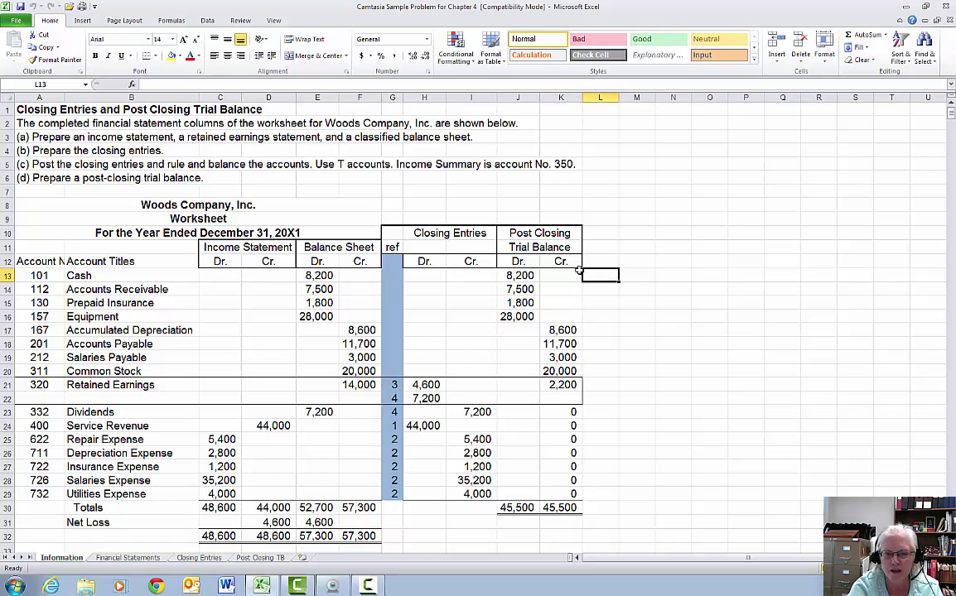
text(Asset)
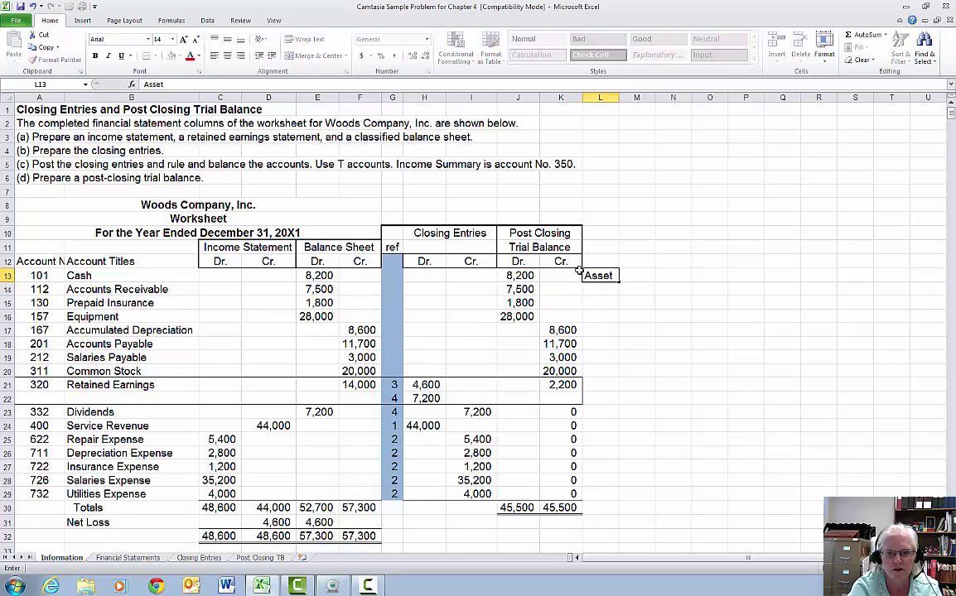
key(Tab)
text(B/S)
key(Tab)
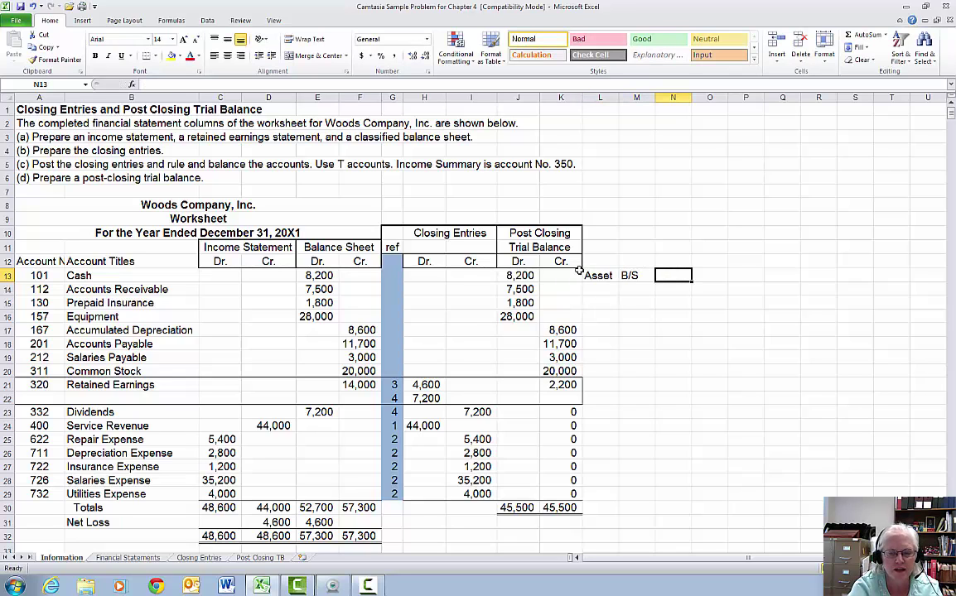
text(dr)
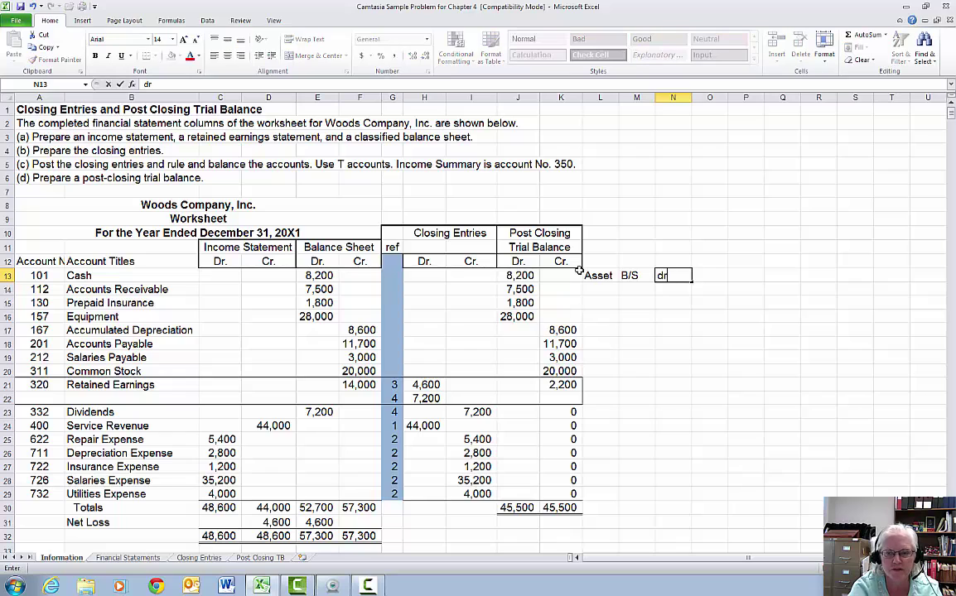
key(Return)
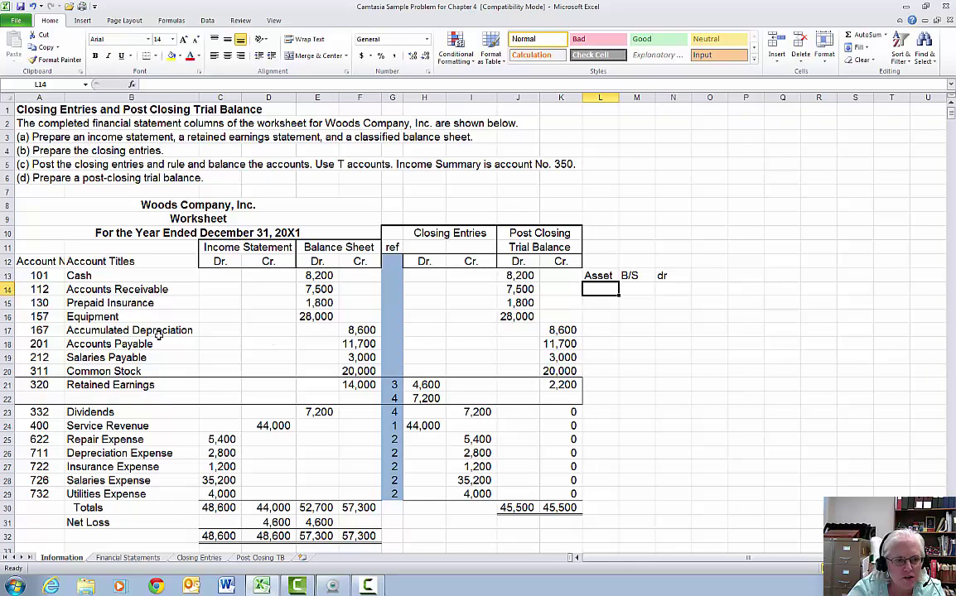
Classify Accumulated Depreciation in row 17, beside the trial balance columns, as Asset, B/S and cr.
click(606, 332)
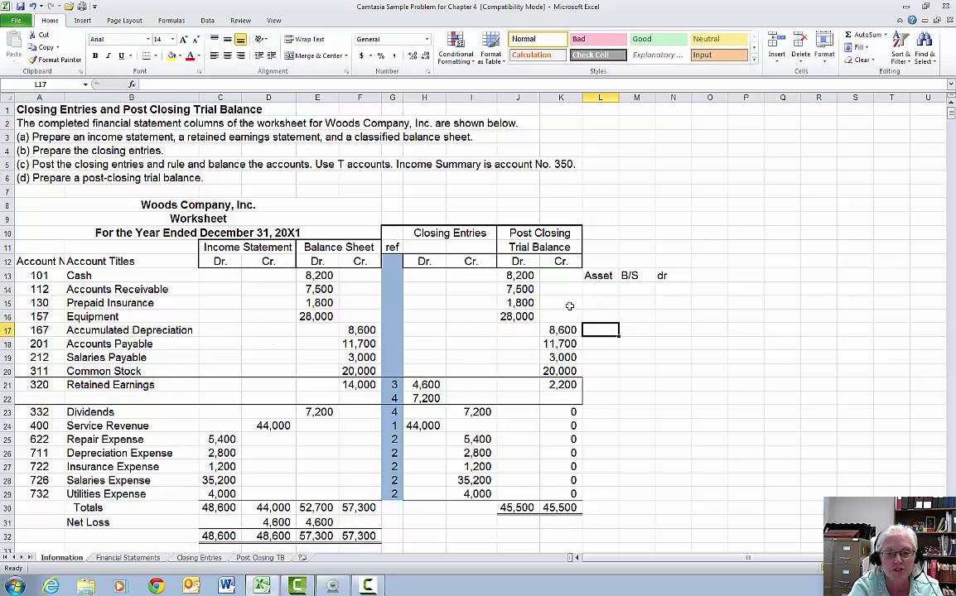
text(Asset)
key(Tab)
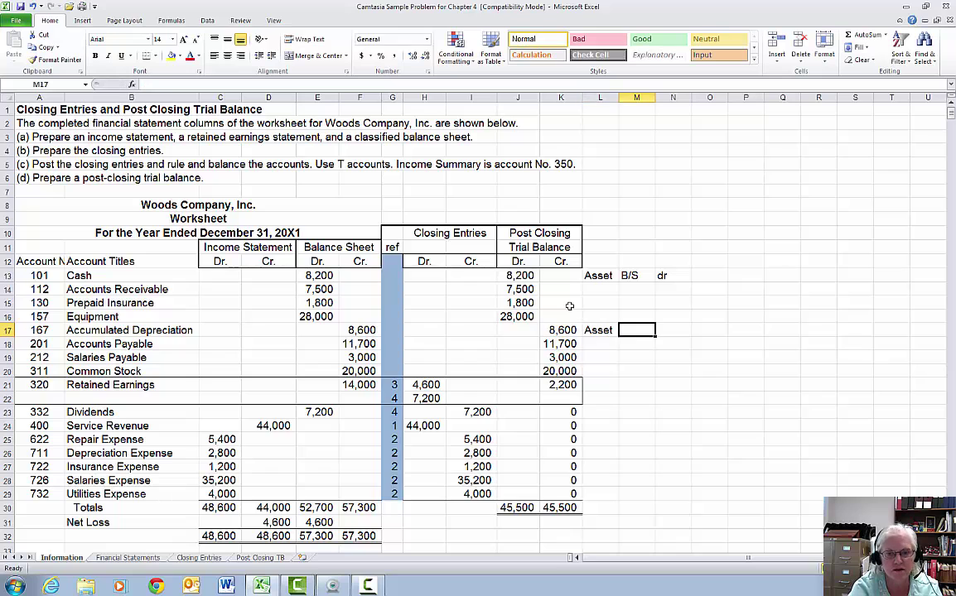
text(B/S)
key(Tab)
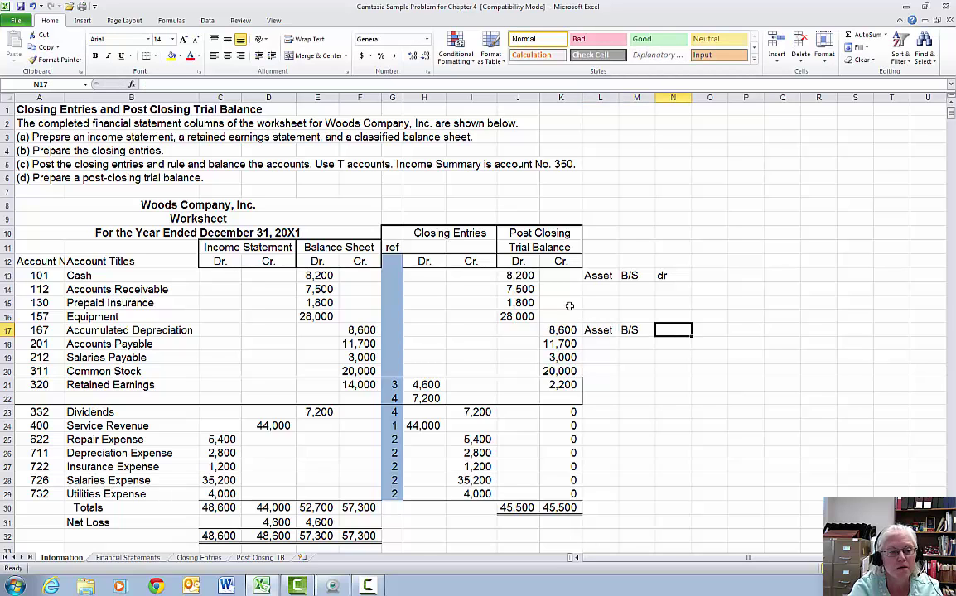
text(cr)
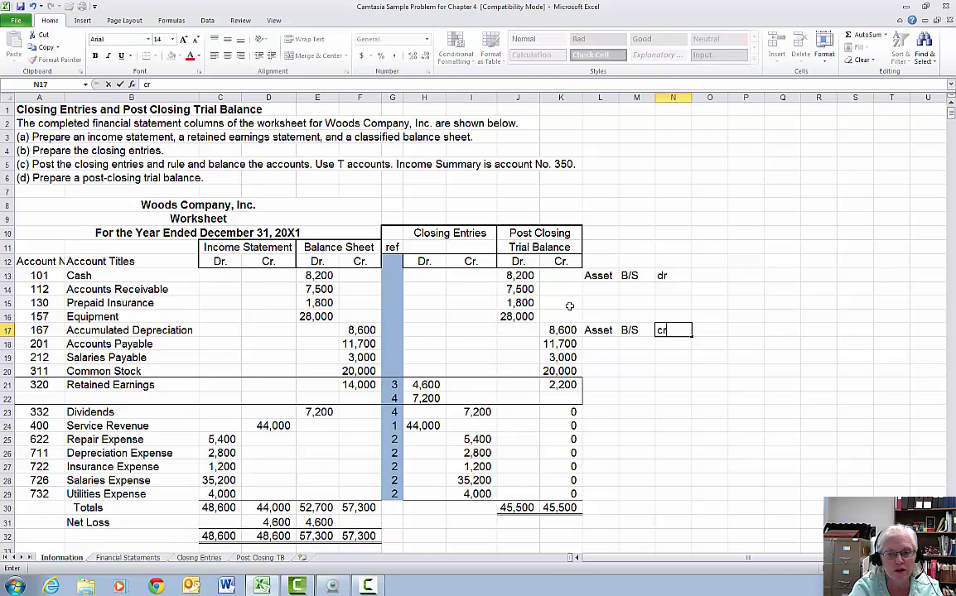
key(Return)
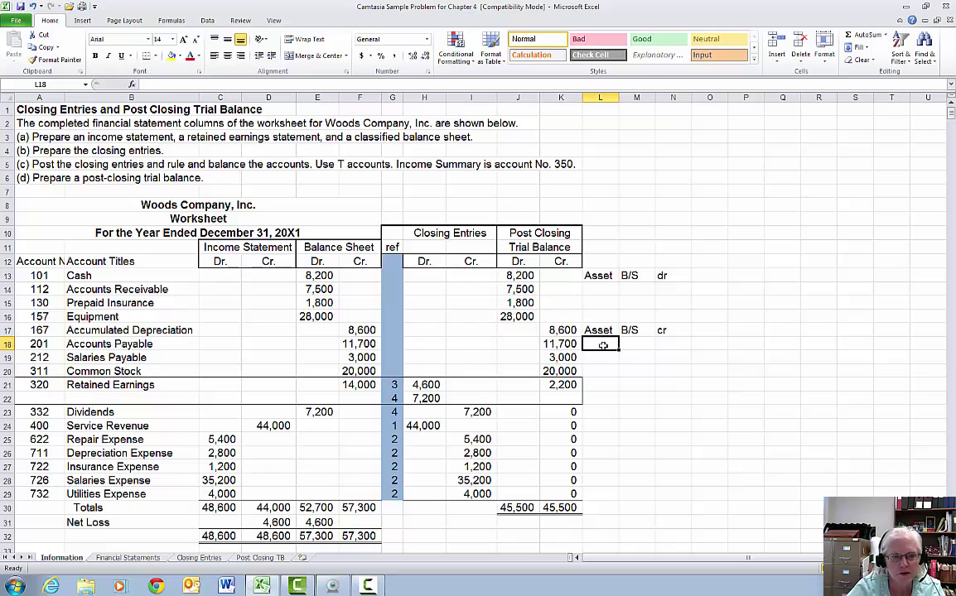
text(Asset)
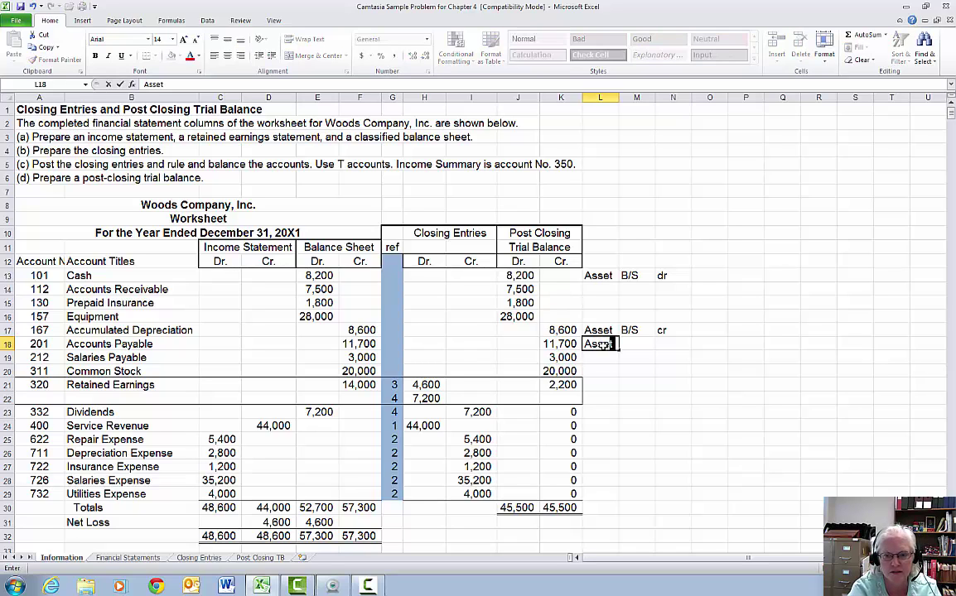
key(Tab)
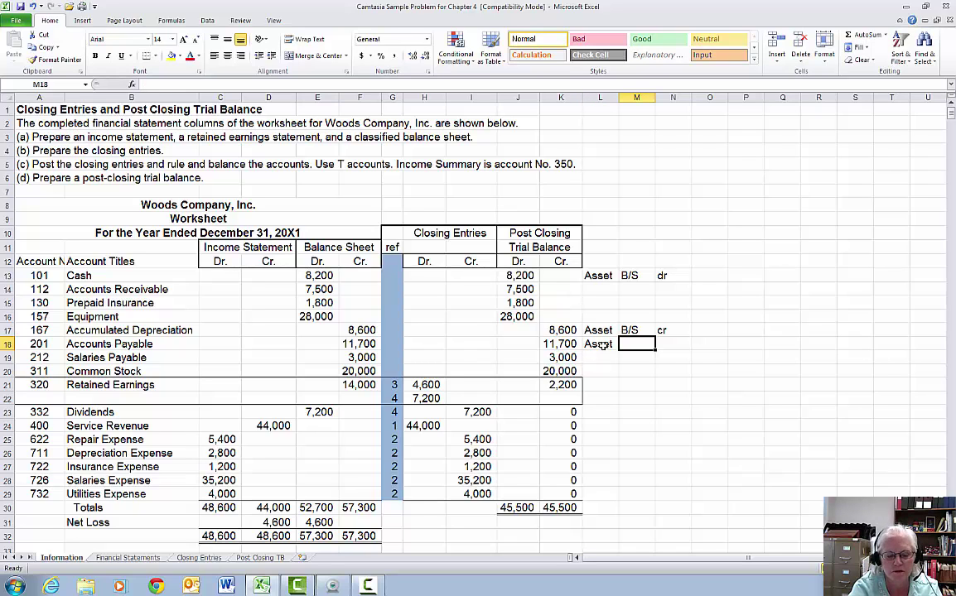
click(602, 342)
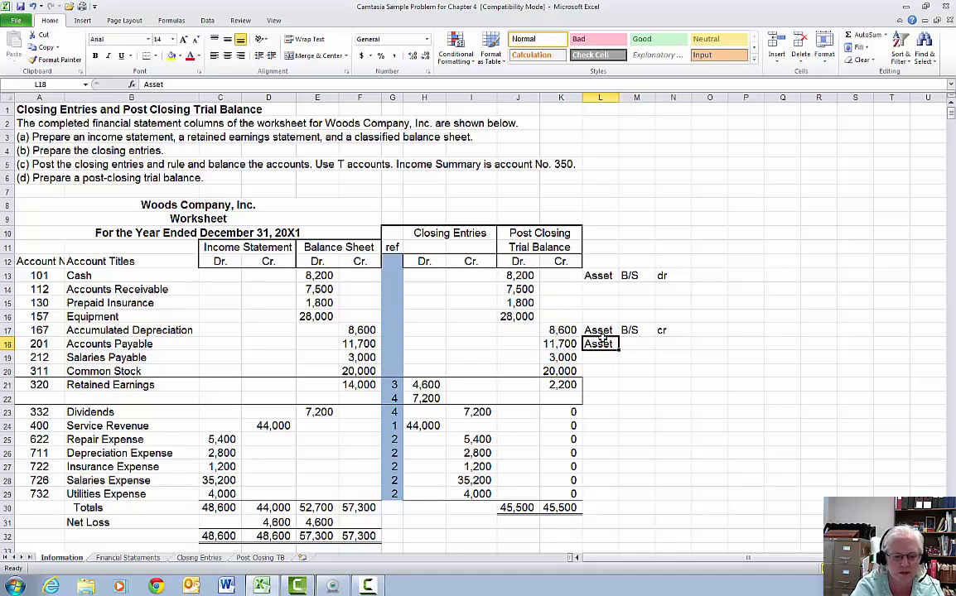
Classify Accounts Payable in row 18, columns L to N, as Liab, B/S and cr.
text(Liab)
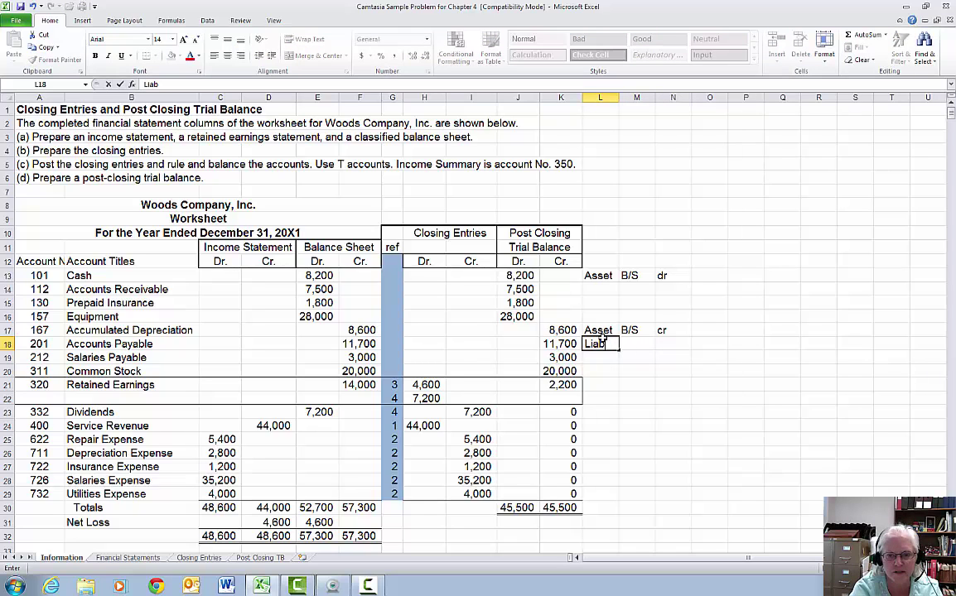
key(Tab)
text(B/S)
key(Tab)
text(cr)
key(Return)
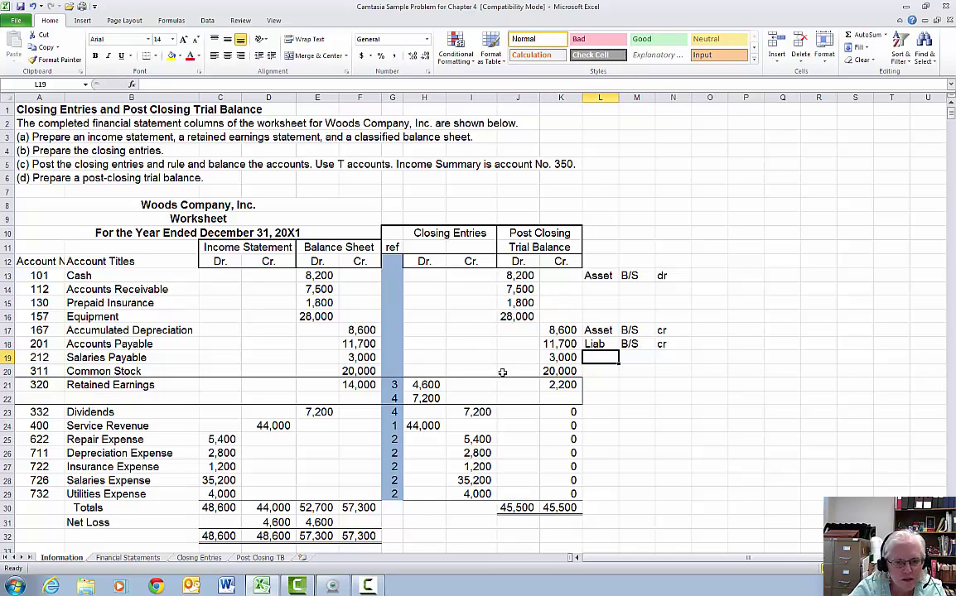
Classify Common Stock in row 20, columns L to N, as SE, B/S and cr.
click(588, 368)
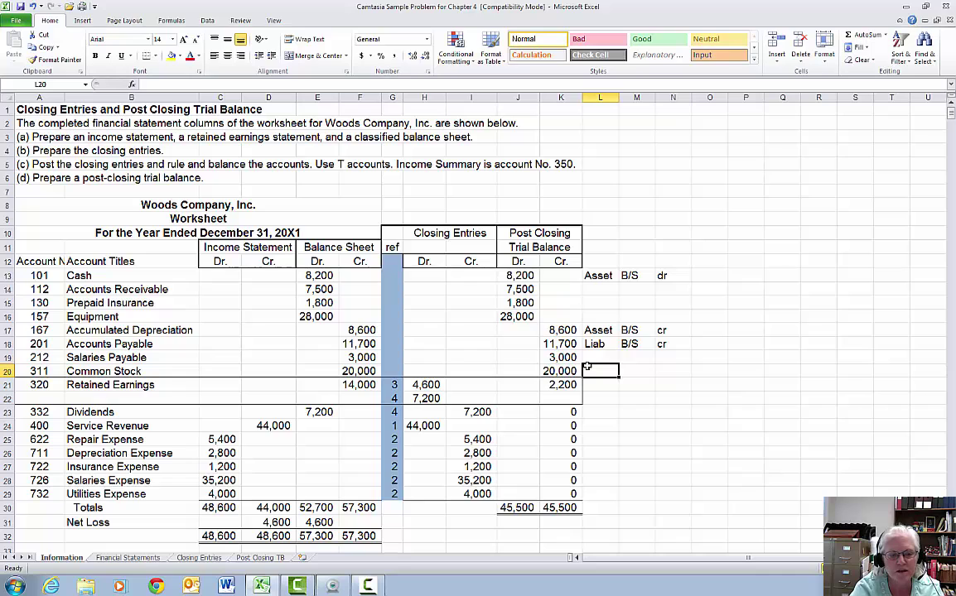
text(SE)
key(Tab)
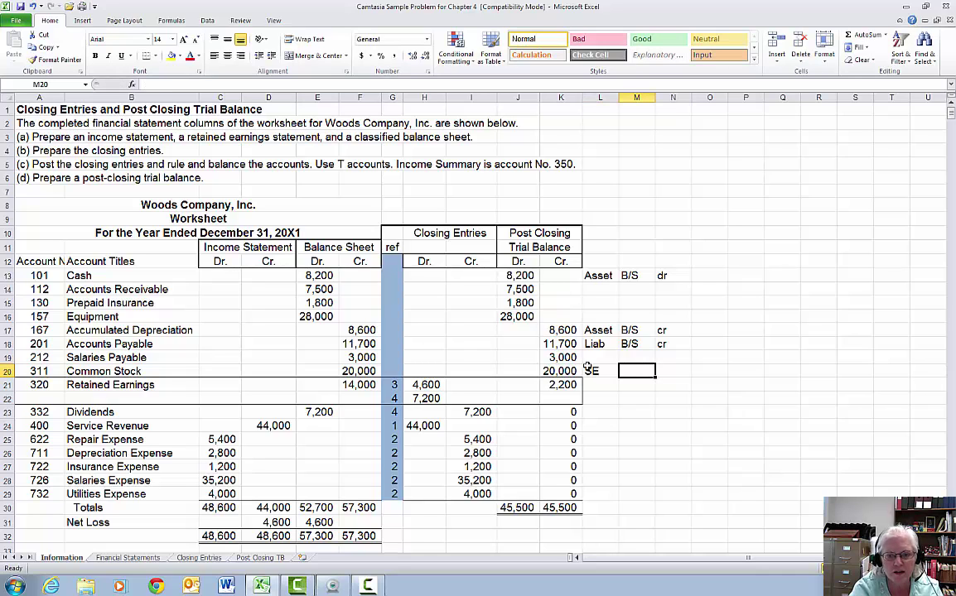
text(B/S)
key(Tab)
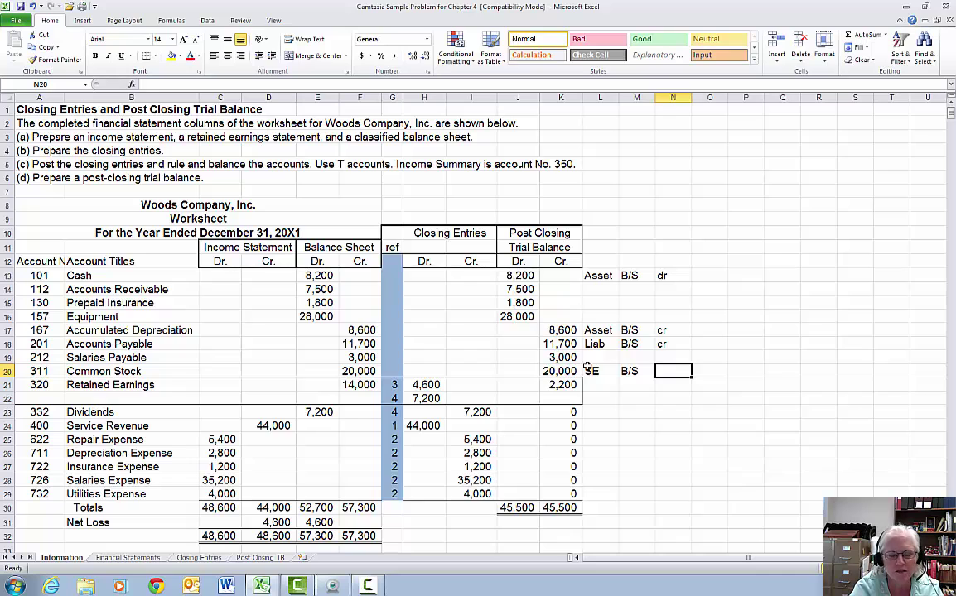
text(cr)
key(Return)
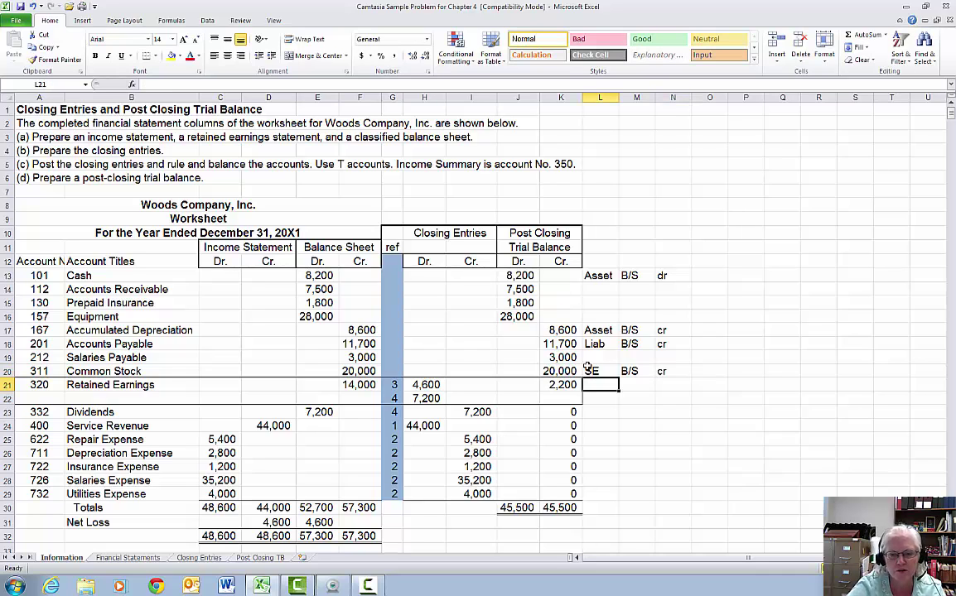
Classify Dividends in row 23, columns L to N, as SE, B/S and dr.
key(Return)
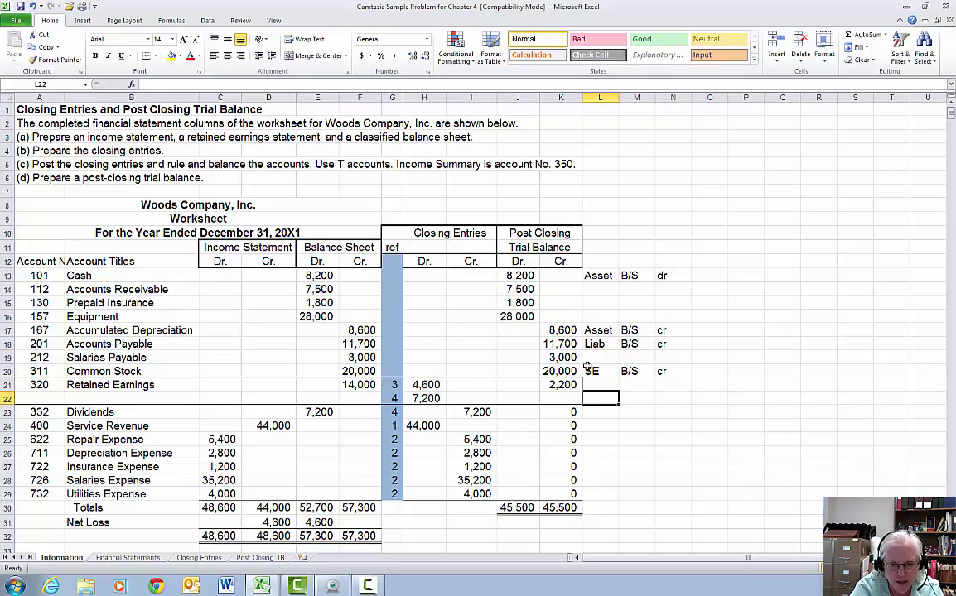
key(Return)
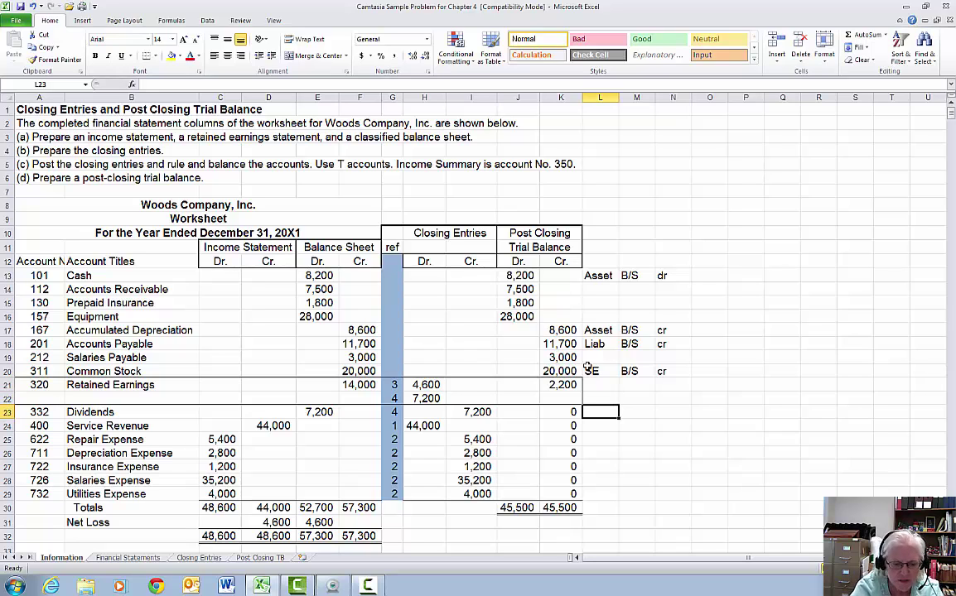
text(S)
key(Tab)
text(B/S)
key(Tab)
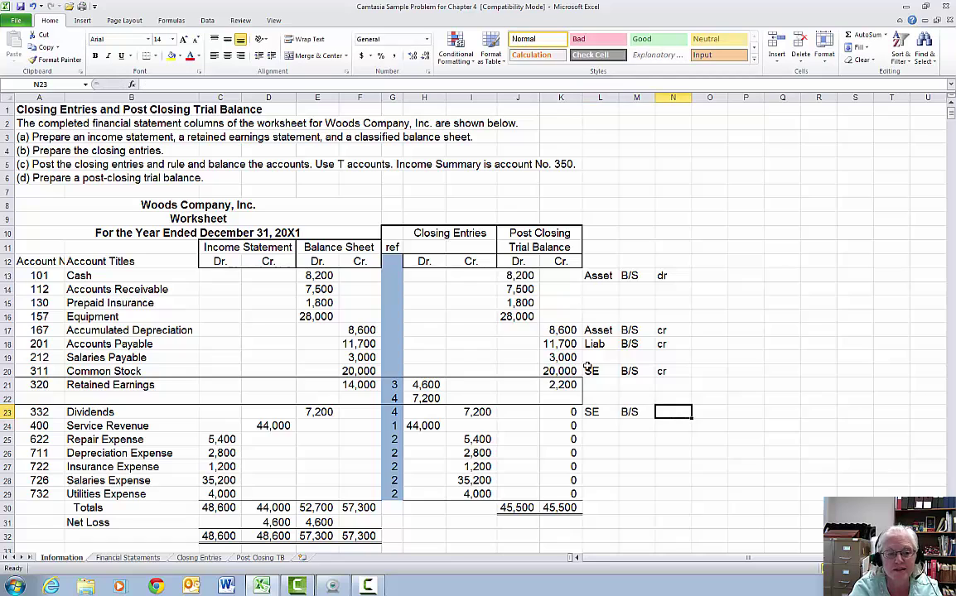
text(dr)
key(Return)
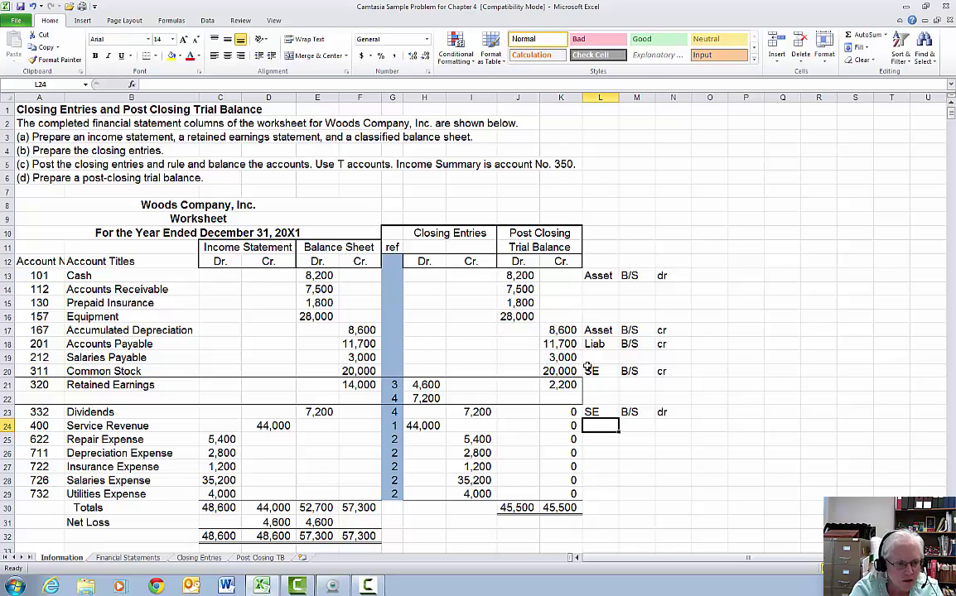
Classify Service Revenue in row 24, columns L to N, as Rev, I/S and cr.
text(Rev)
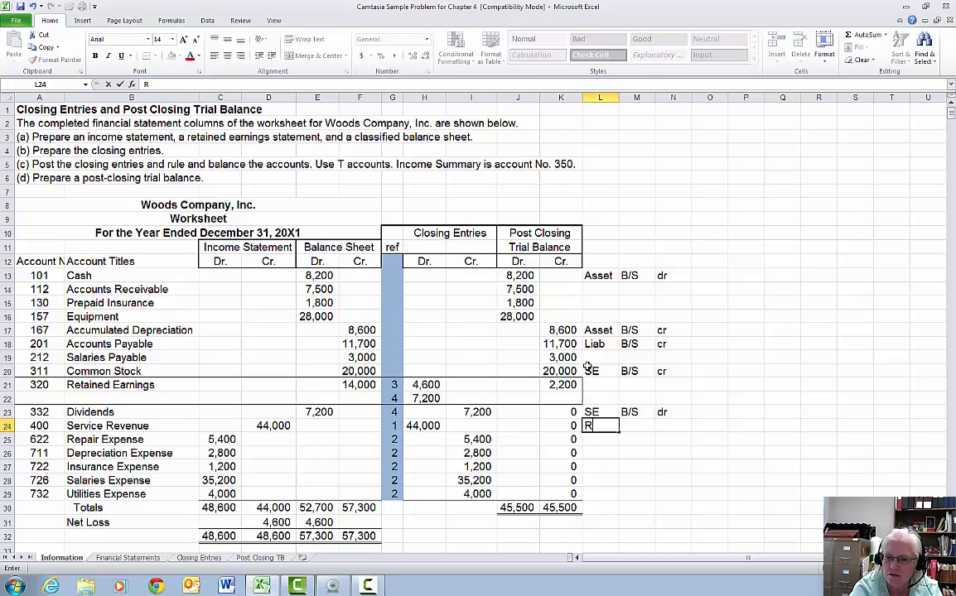
key(Tab)
text(I/S)
key(Tab)
text(cr)
key(Return)
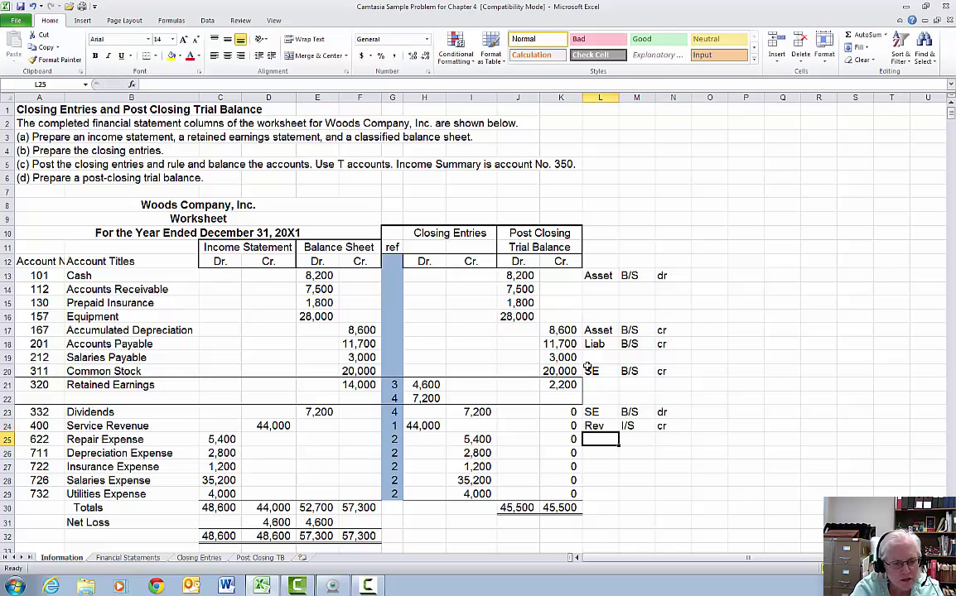
Classify Repair Expense in row 25, columns L to N, as Exp, I/S and dr.
text(Exp)
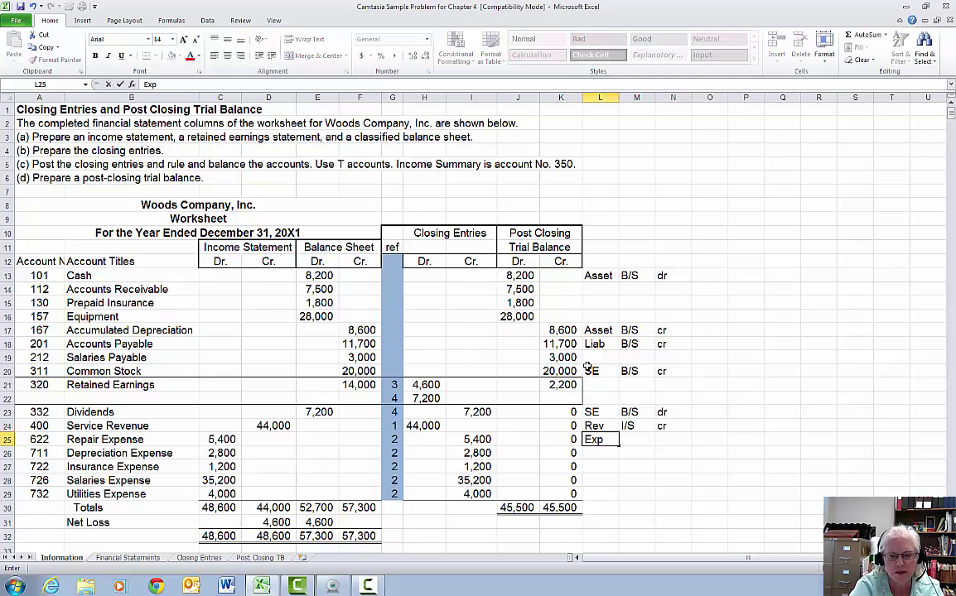
key(Tab)
text(I/S)
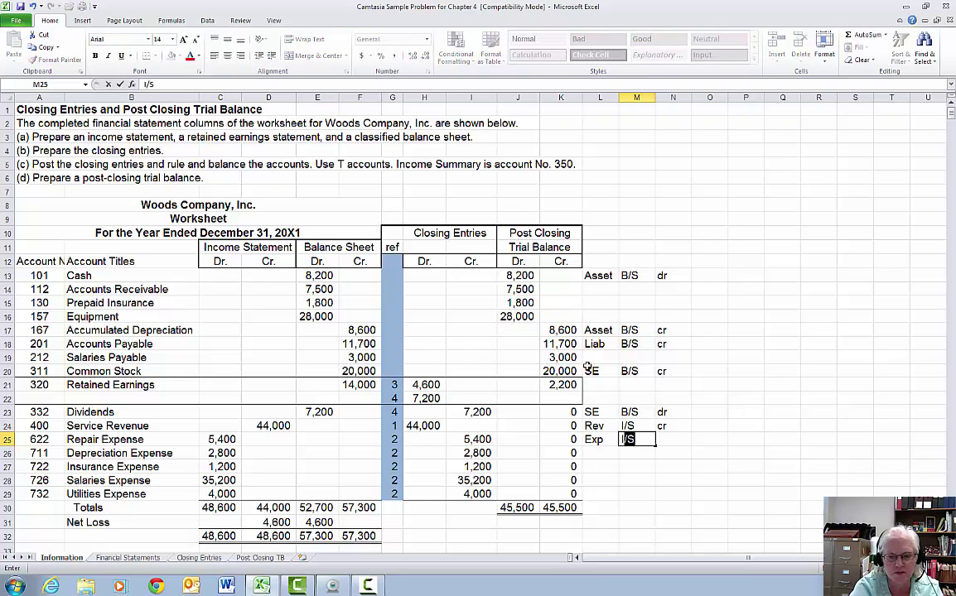
key(Tab)
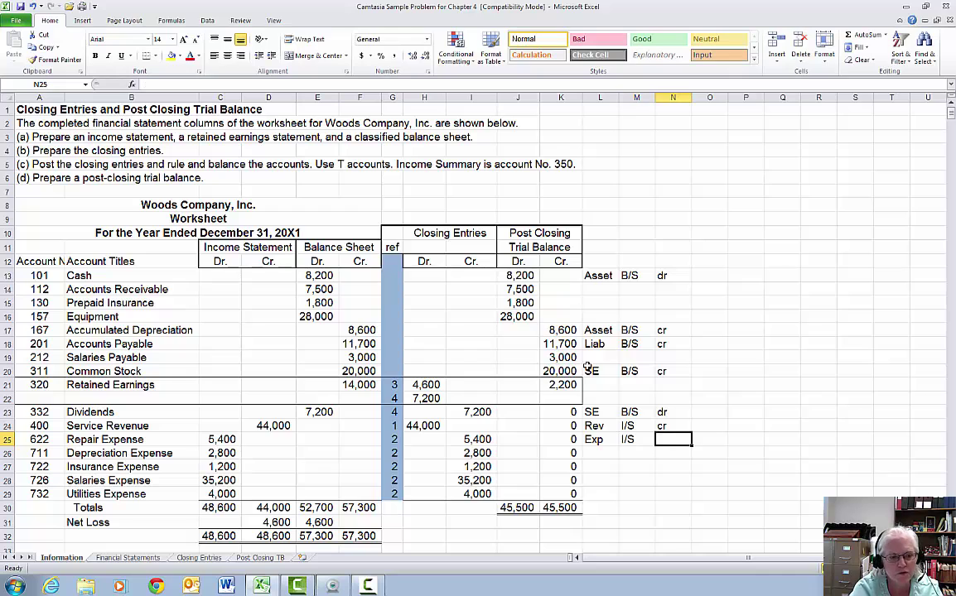
text(dr)
key(Return)
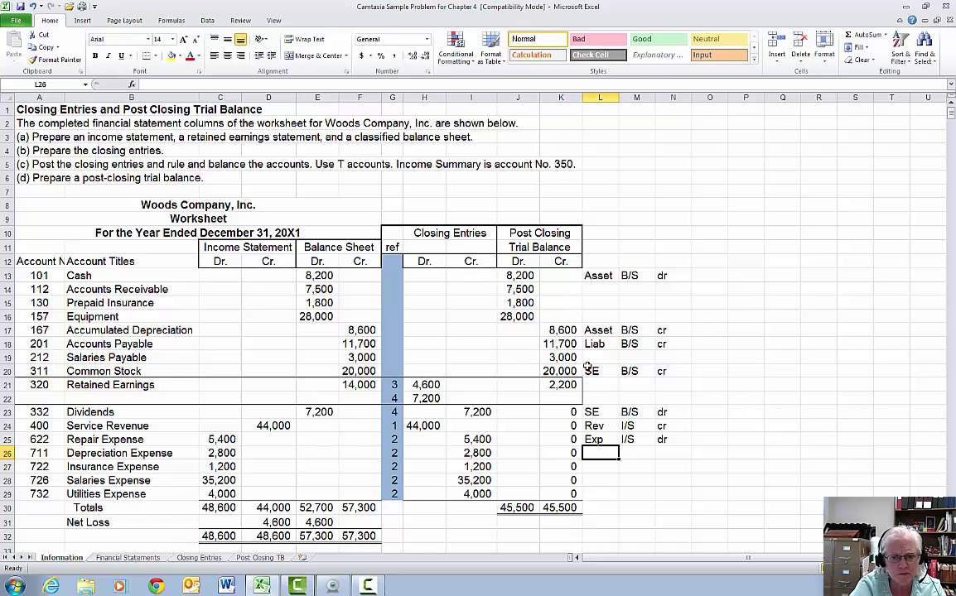
Review the balance sheet classifications in L13:N23 and the income statement classifications in L24:N29.
drag(598, 276, 670, 410)
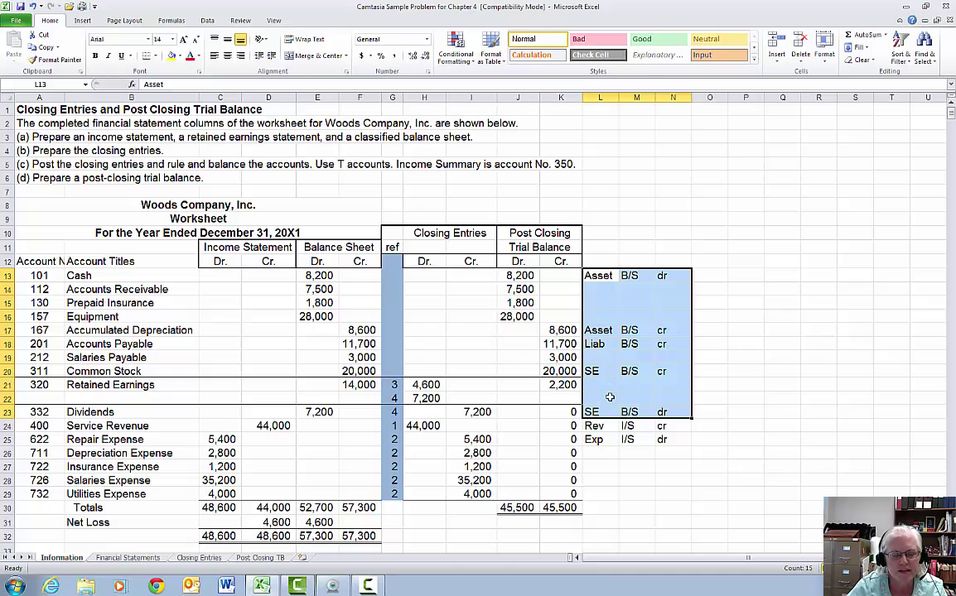
drag(598, 433, 657, 489)
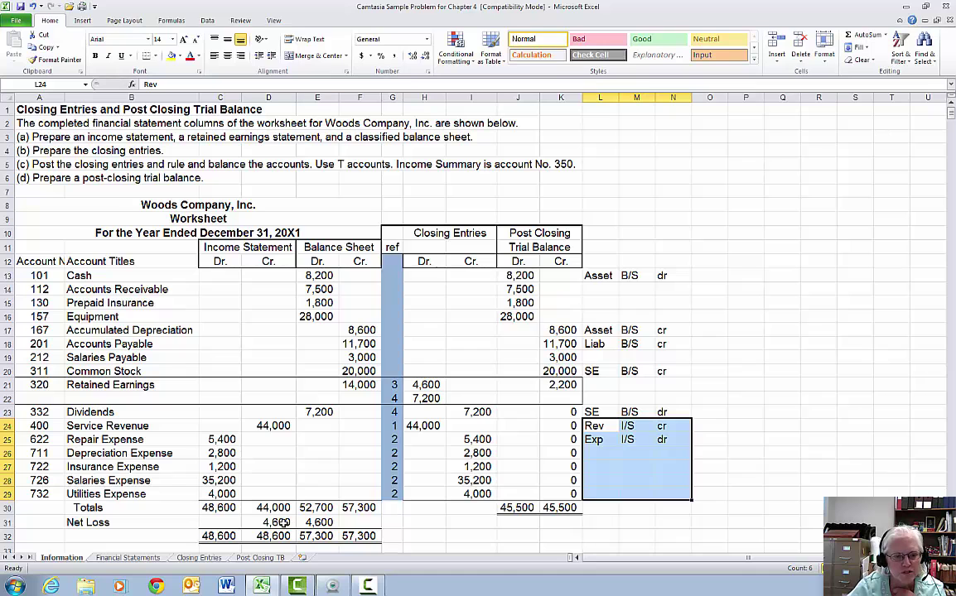
Open the Financial Statements sheet and examine the income statement's three-line heading and its bottom-line row 14.
click(124, 560)
scroll(188, 380, up, 2)
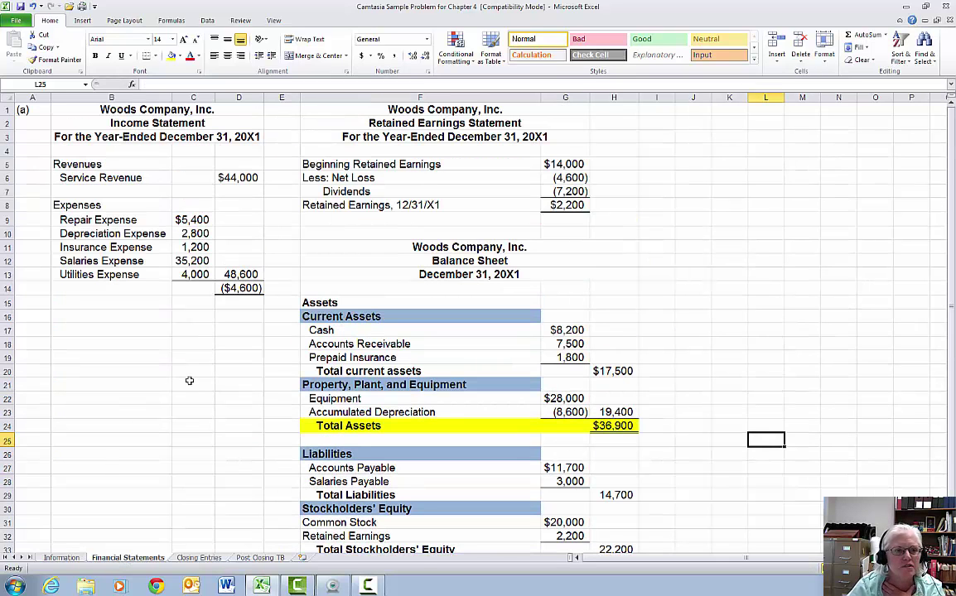
drag(59, 109, 111, 134)
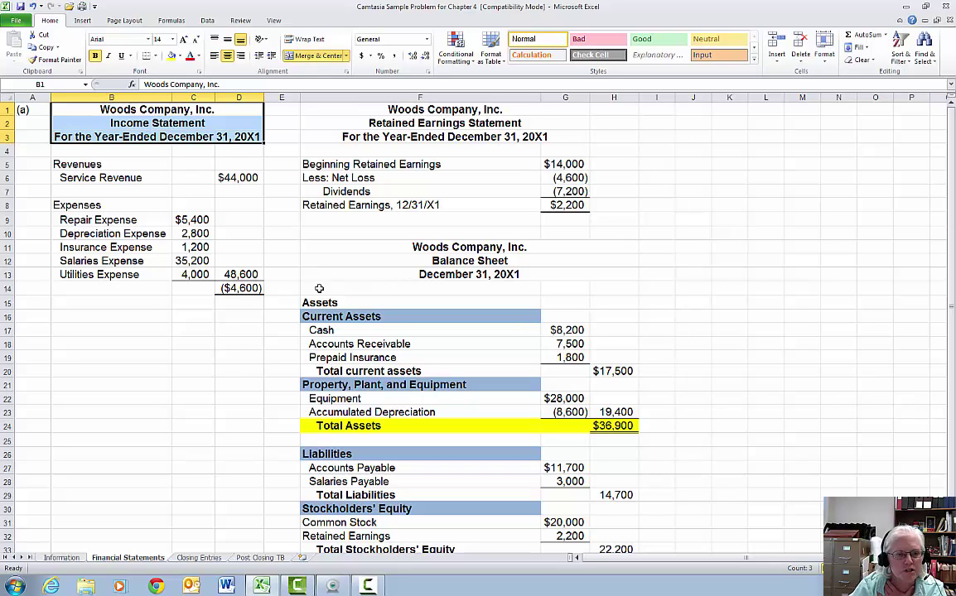
click(249, 289)
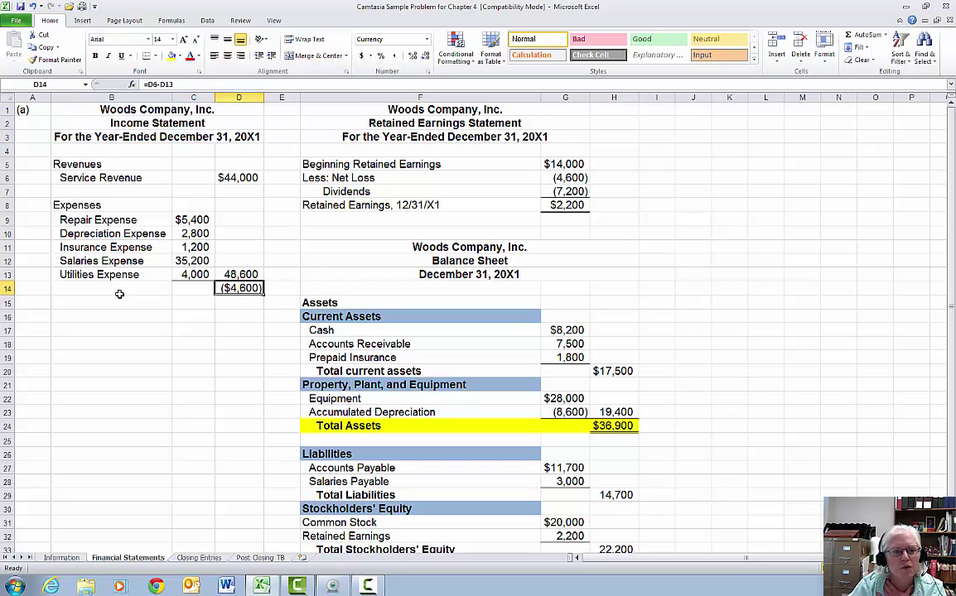
drag(19, 290, 227, 288)
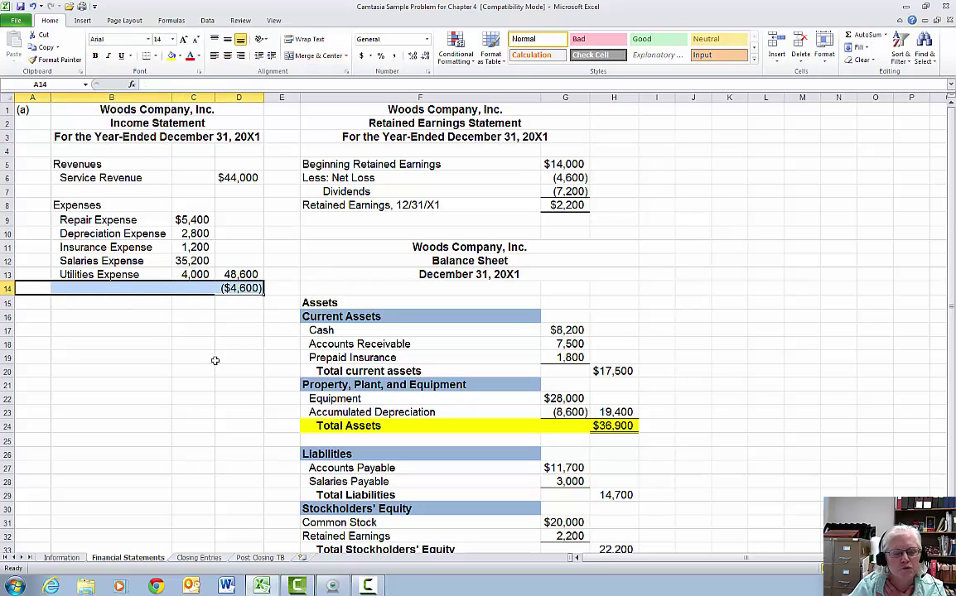
Label the income statement's bottom line in B14 as Net Loss and highlight that line across to its amount.
click(69, 289)
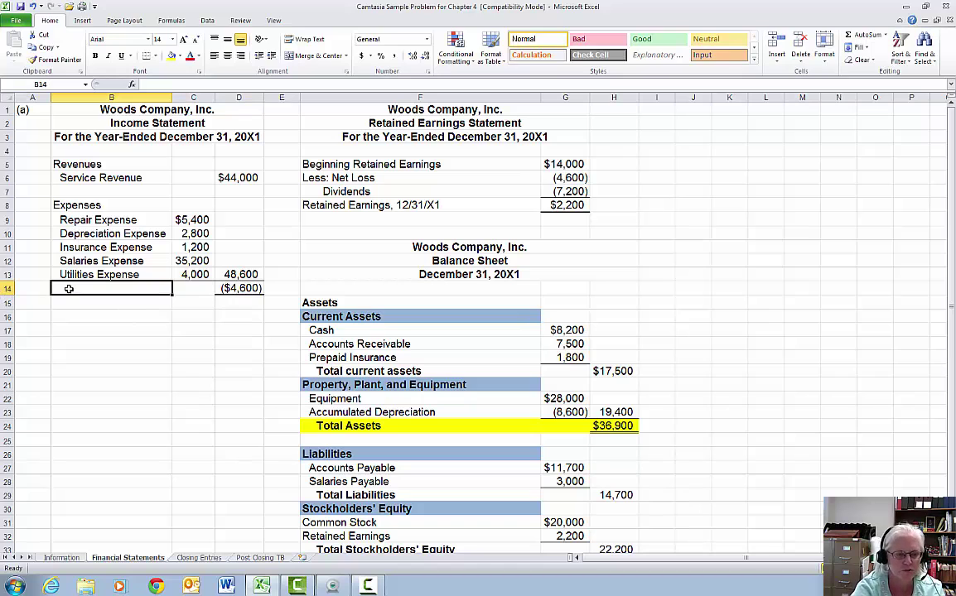
text(Net Loss)
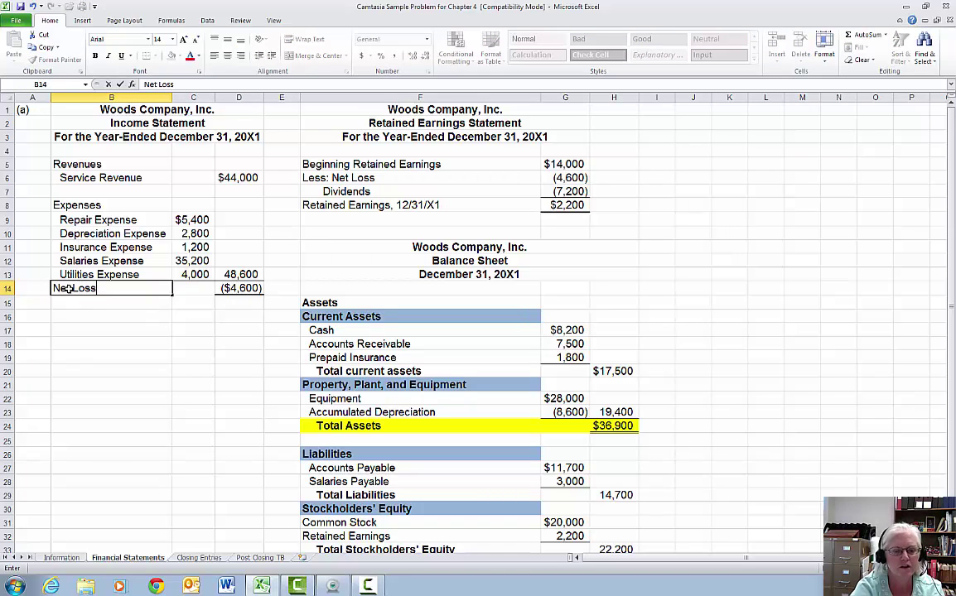
key(Return)
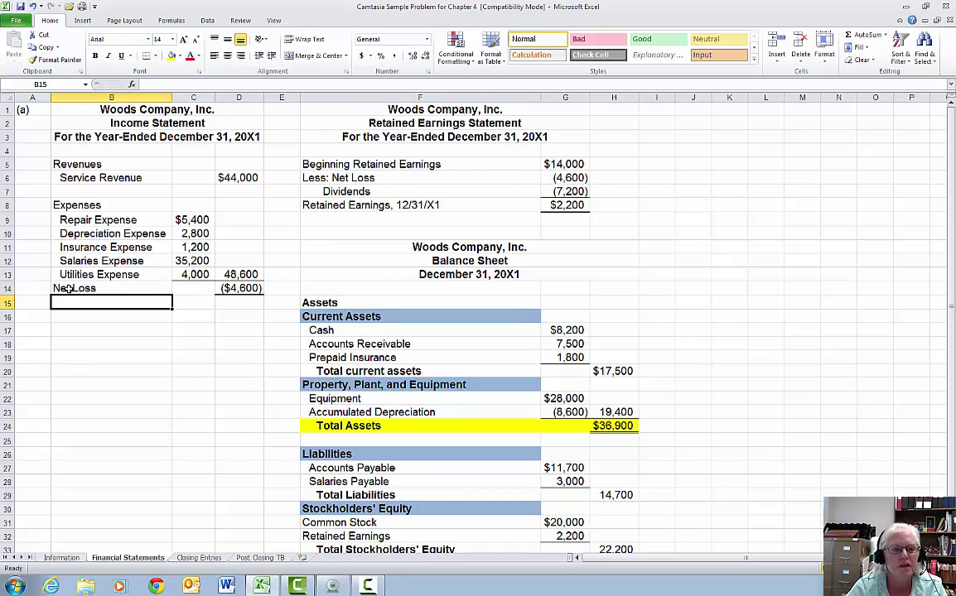
drag(69, 288, 235, 288)
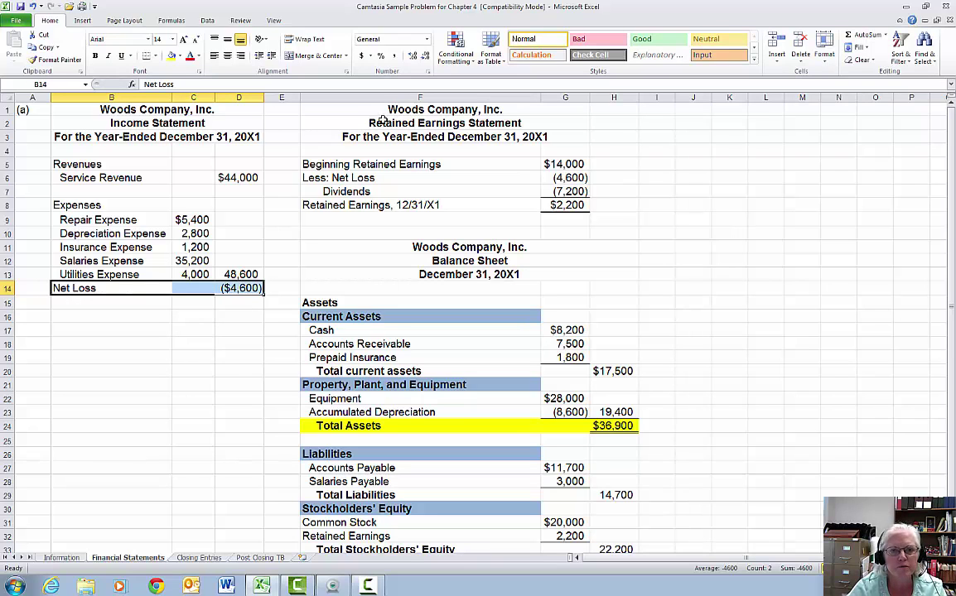
Examine the retained earnings statement's three-line heading and trace its beginning balance to the Retained Earnings row on the Information sheet.
drag(403, 108, 409, 134)
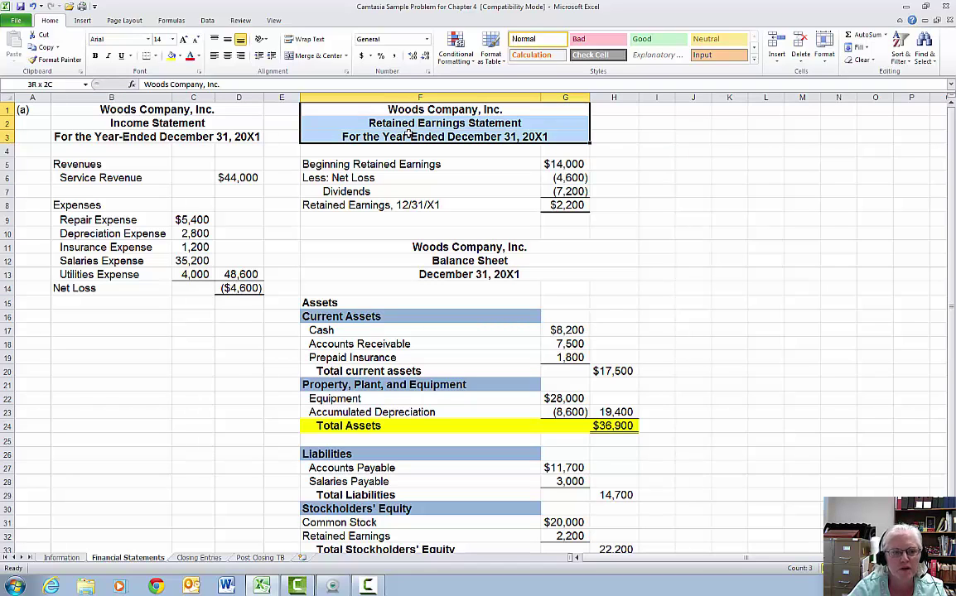
drag(409, 134, 408, 136)
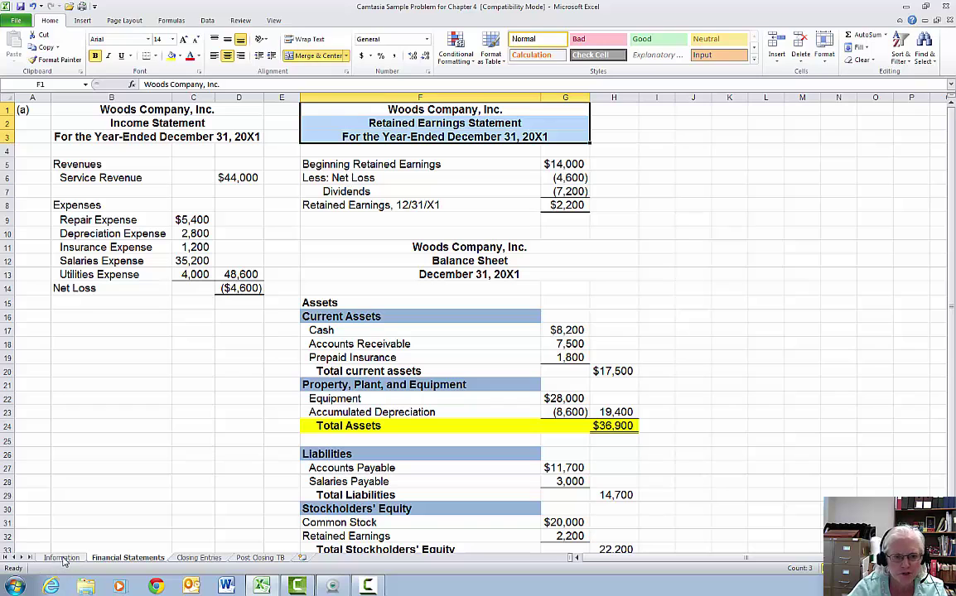
click(61, 558)
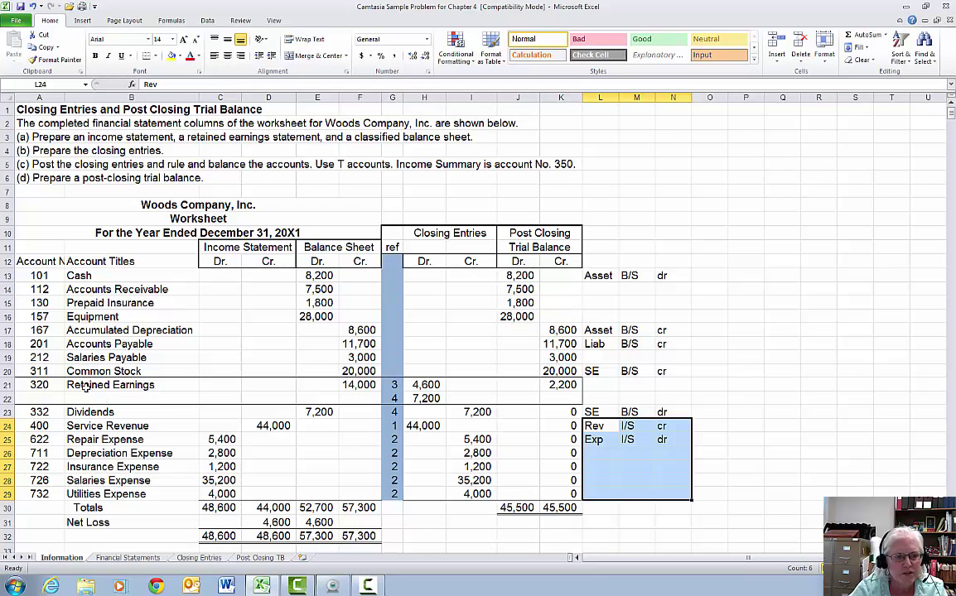
drag(86, 388, 346, 391)
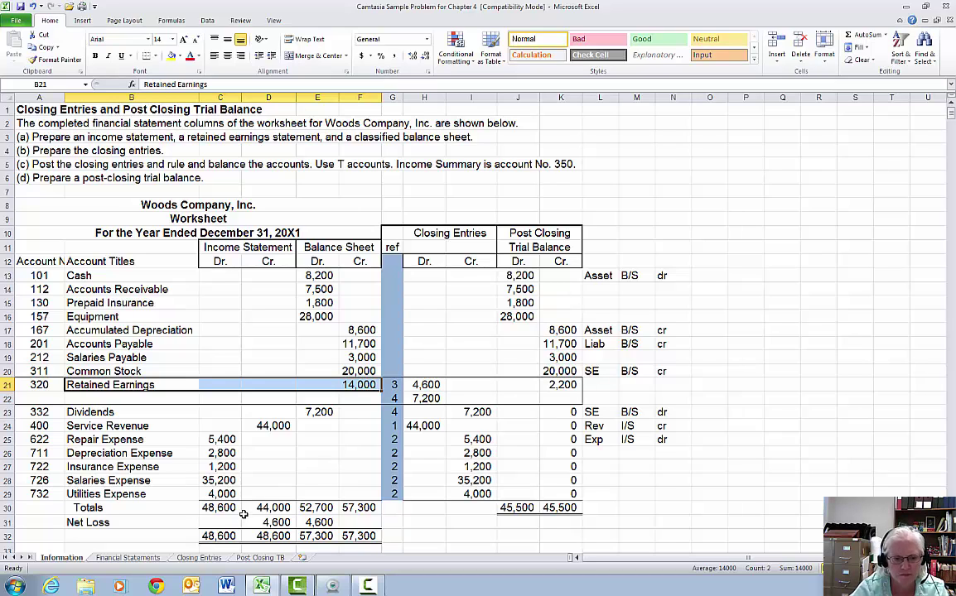
click(151, 561)
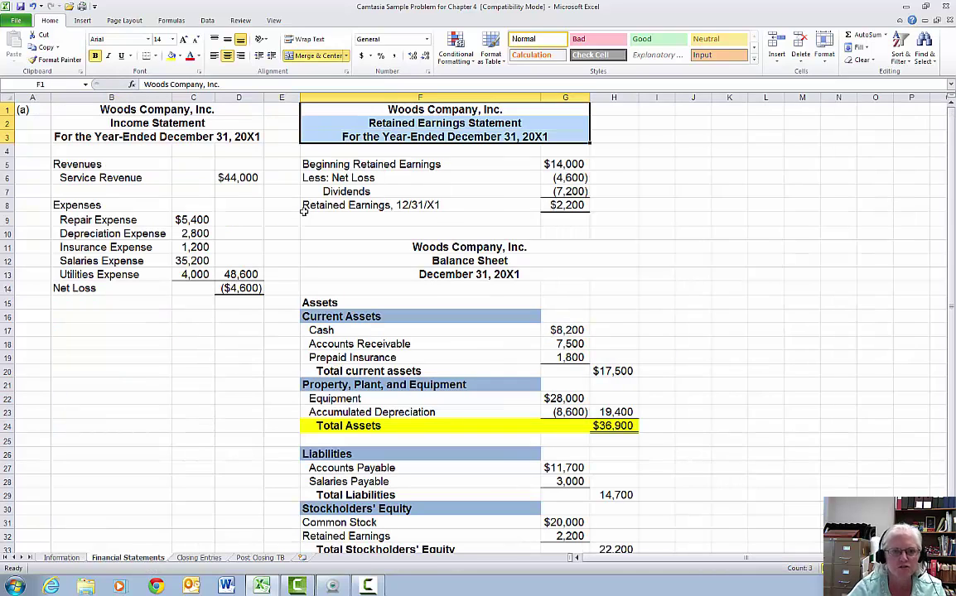
Extend the Beginning Retained Earnings label in F5 of the Financial Statements sheet with the date , 1/31/x1.
double_click(451, 165)
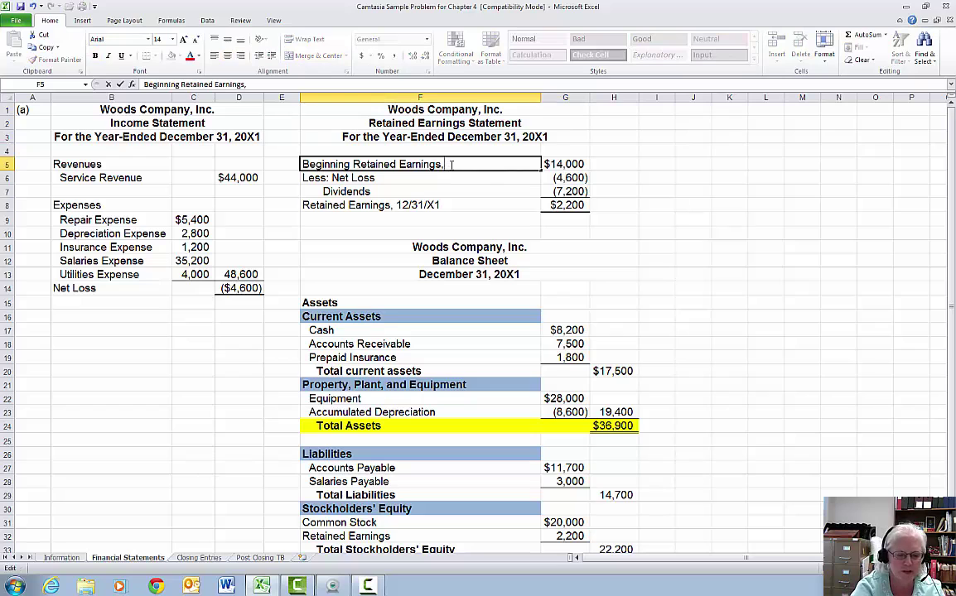
text(, 1)
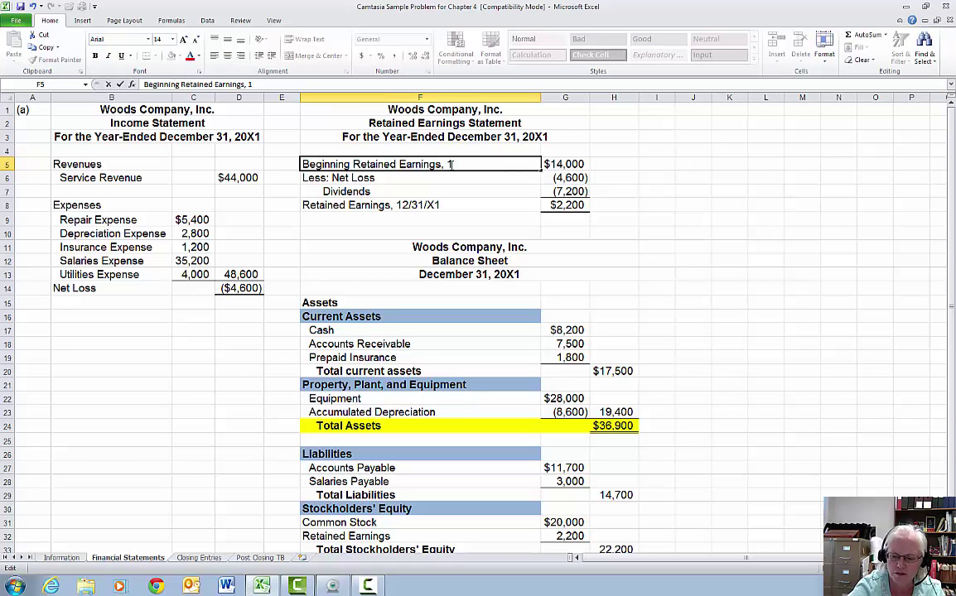
text(/31/)
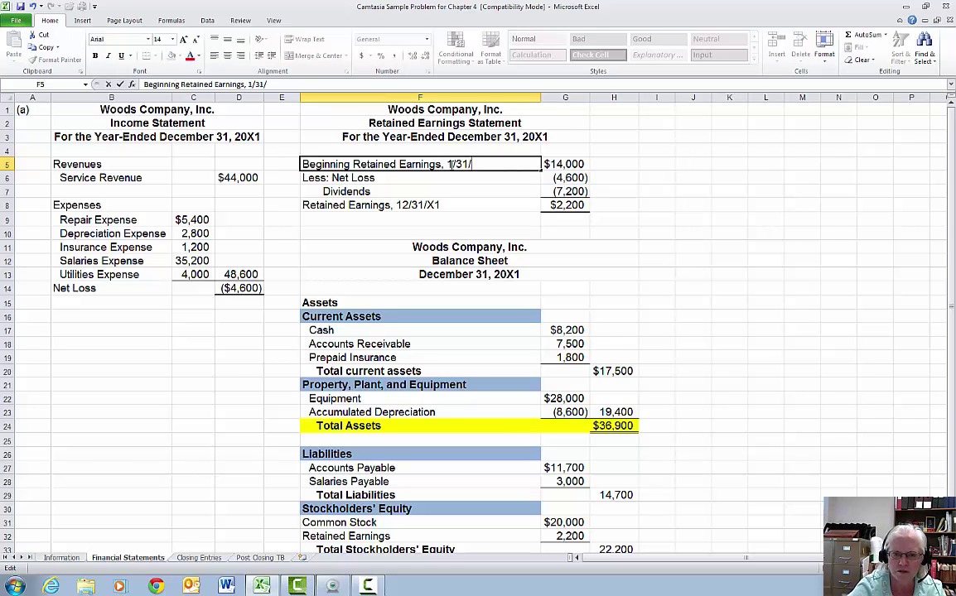
text(x1)
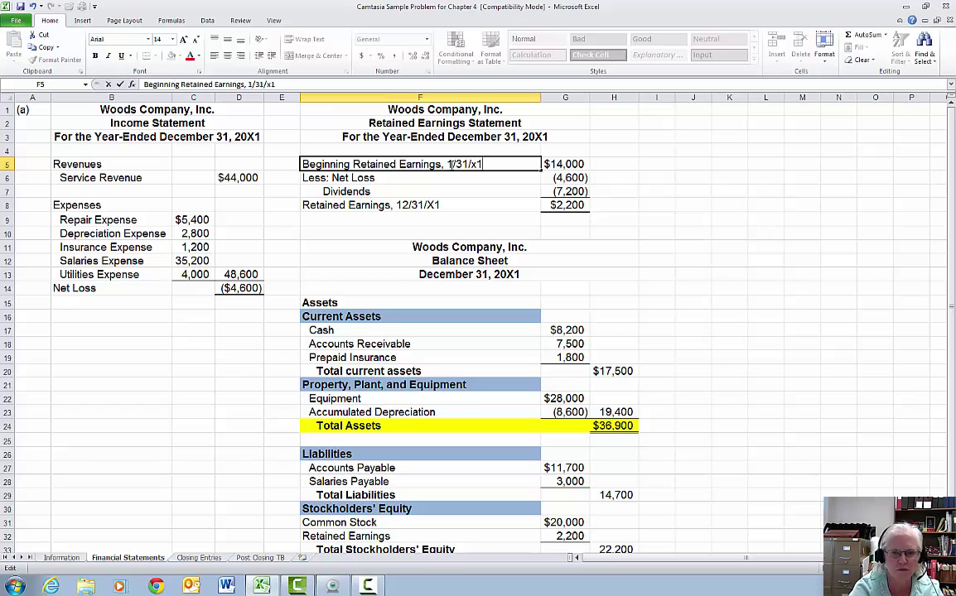
key(Return)
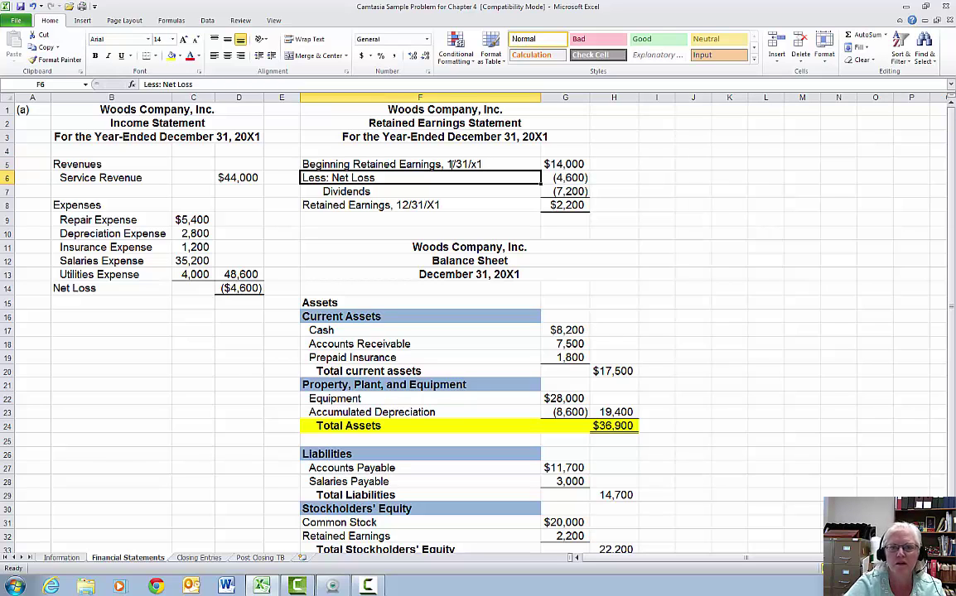
Review the retained earnings statement from the beginning balance through net loss and dividends to the ending balance in row 8.
click(554, 164)
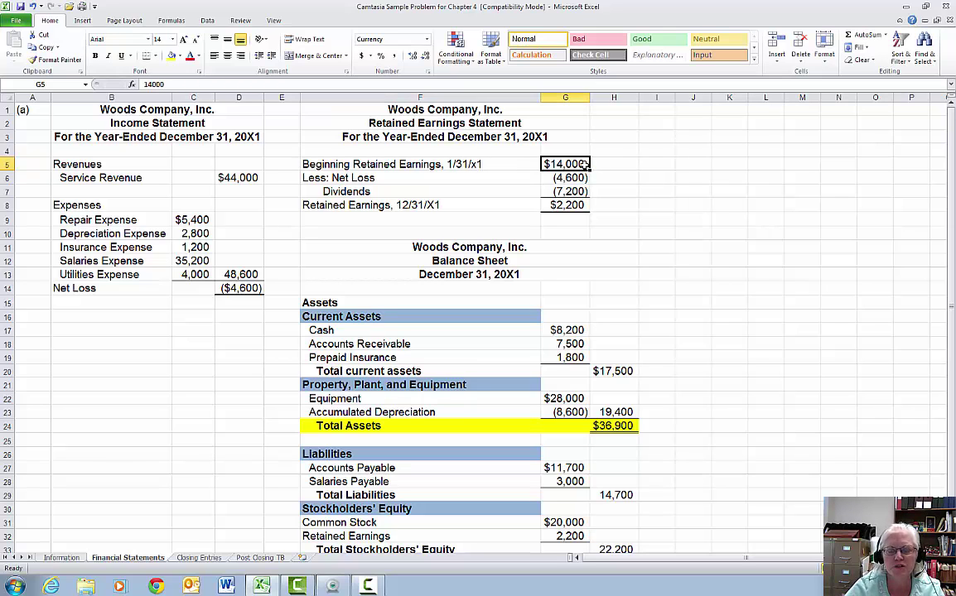
click(238, 287)
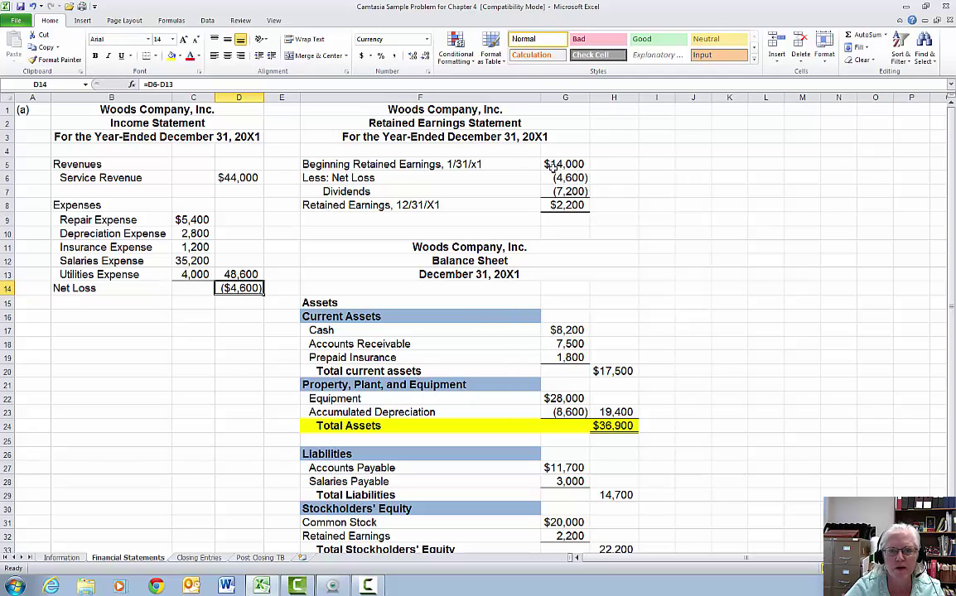
click(576, 178)
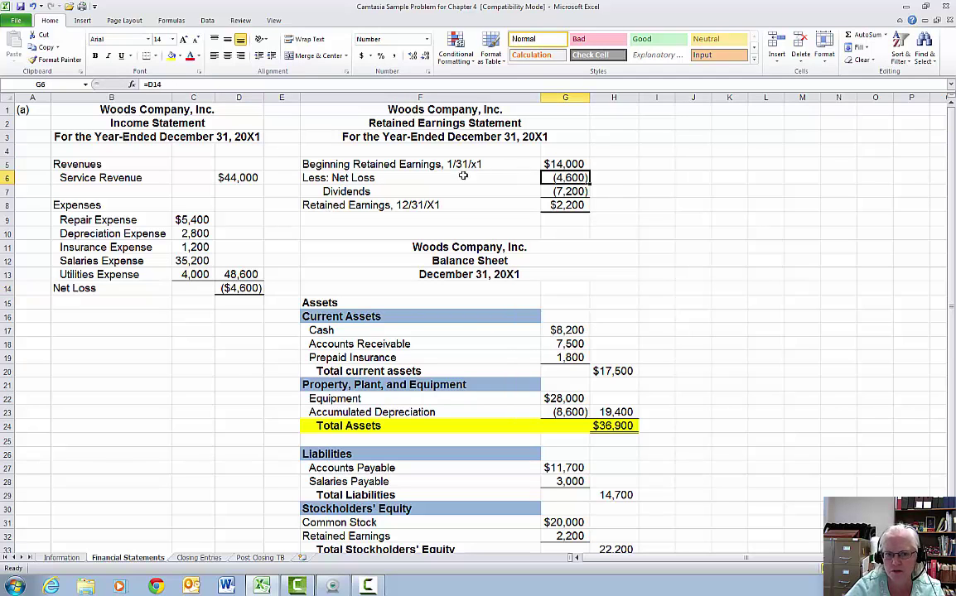
click(358, 192)
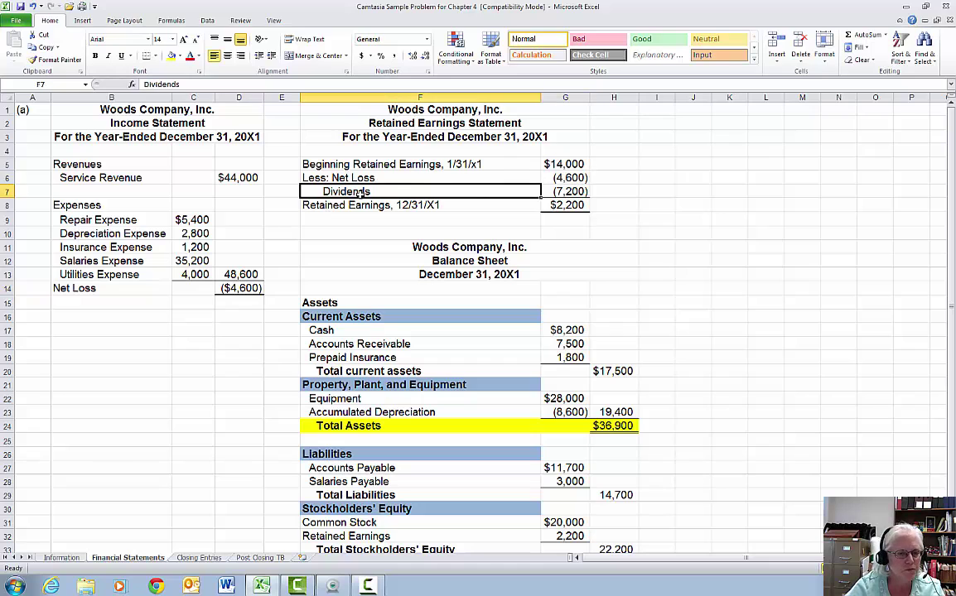
click(578, 192)
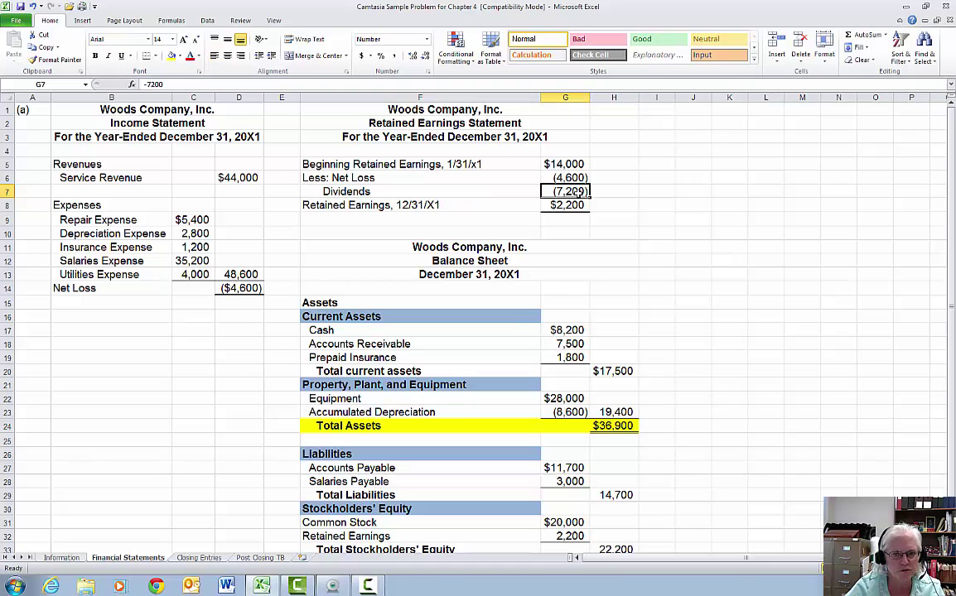
click(446, 207)
drag(446, 209, 572, 206)
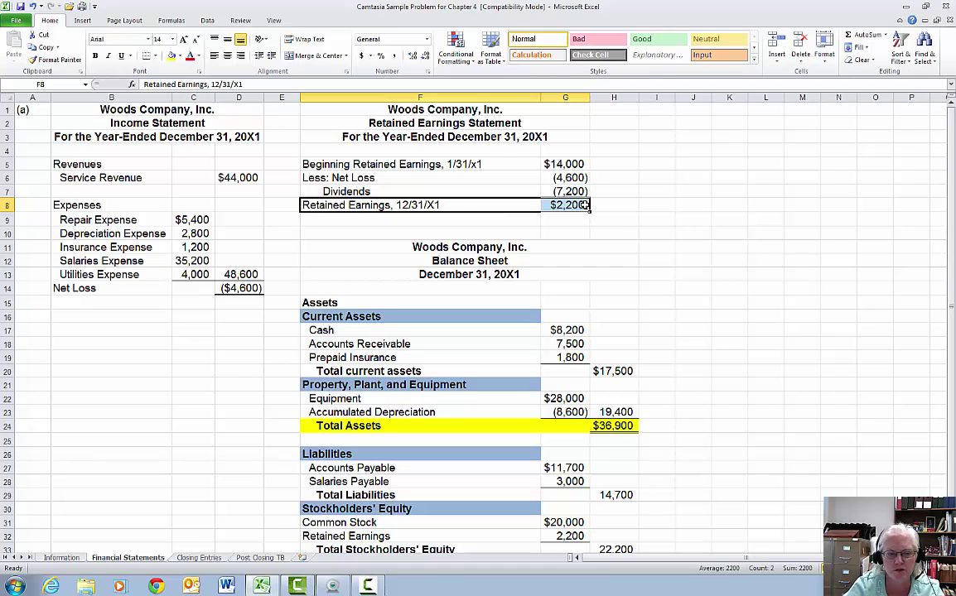
Examine Retained Earnings in rows 21 to 22 of the Information sheet, and the accounts through row 29.
click(60, 558)
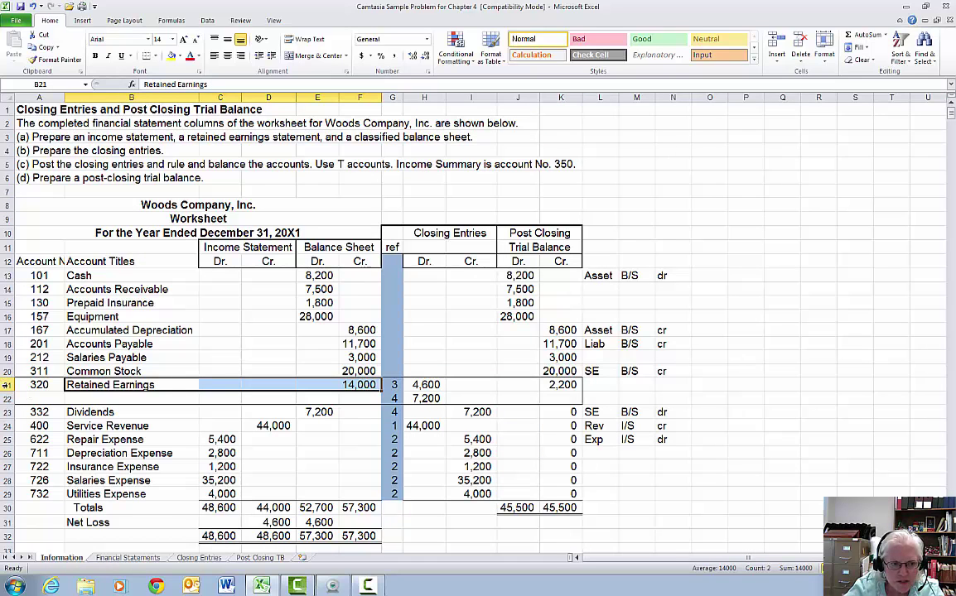
drag(6, 385, 6, 399)
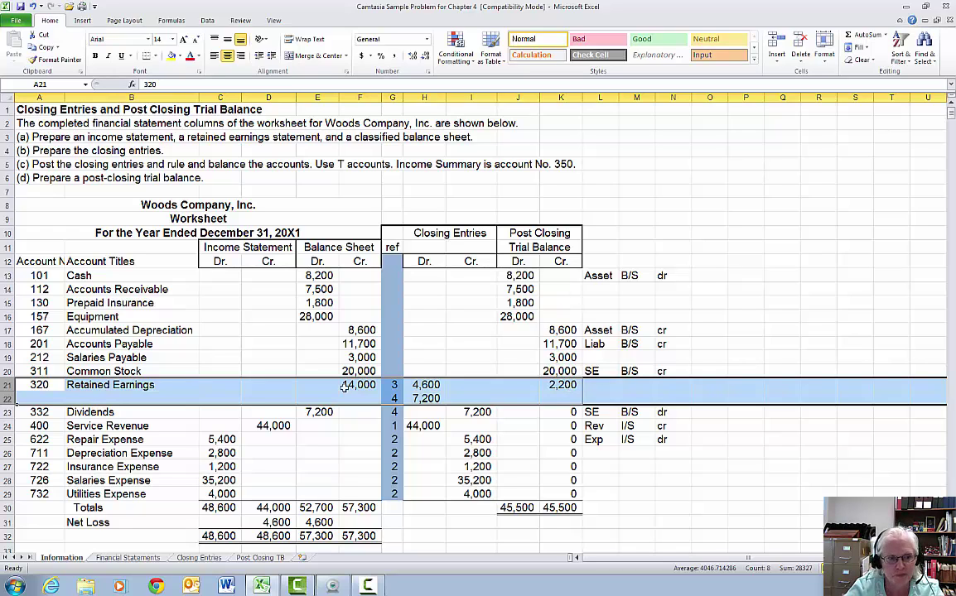
drag(6, 386, 7, 501)
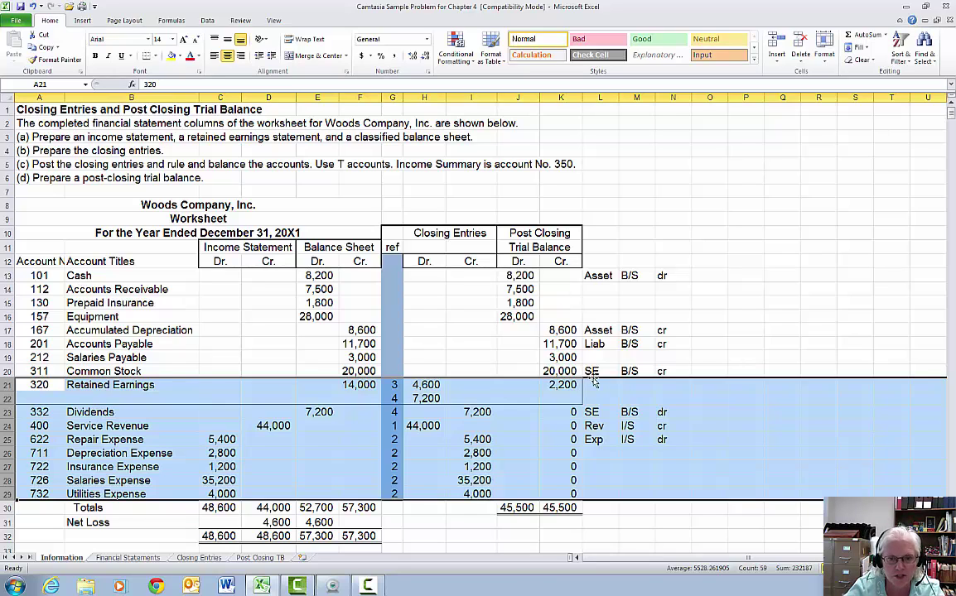
Review the current assets in G17:G19 and their total in H20 on the Financial Statements sheet's balance sheet.
click(133, 559)
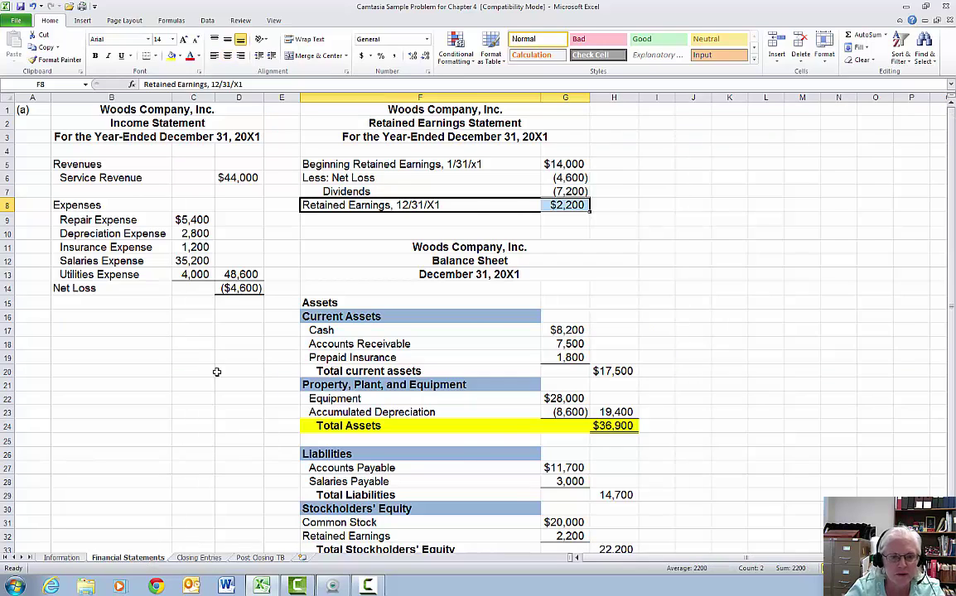
scroll(214, 381, down, 2)
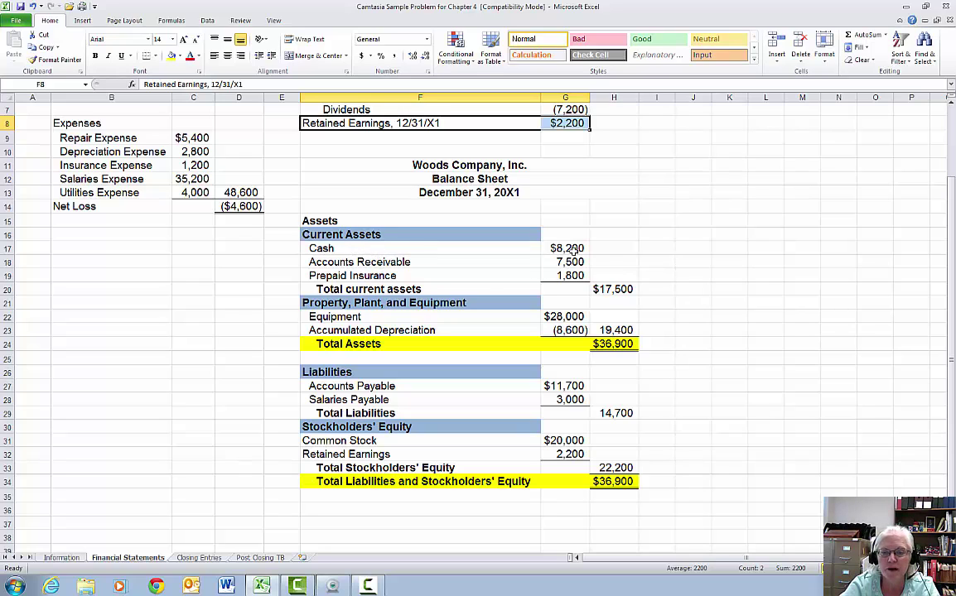
drag(574, 248, 572, 276)
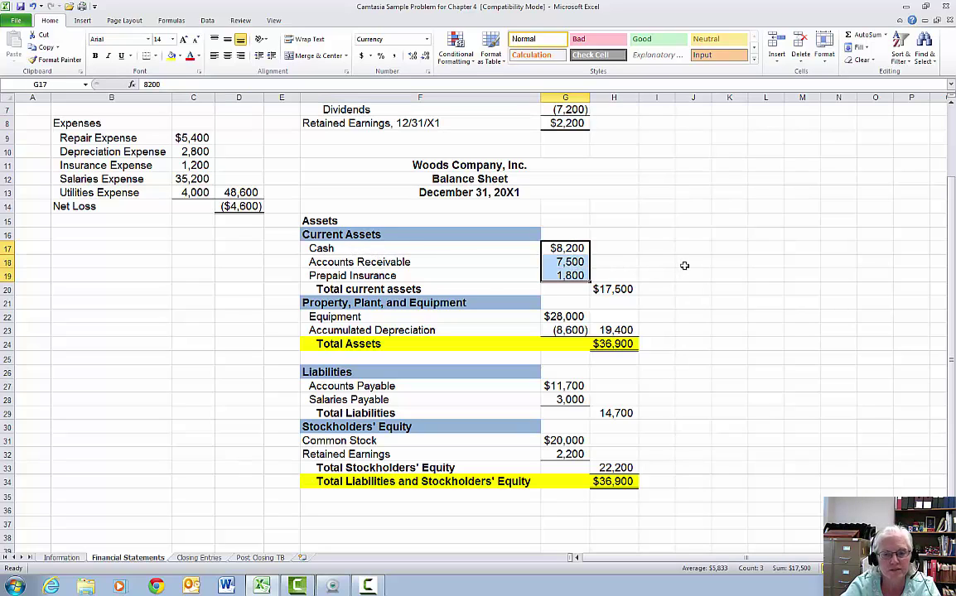
click(617, 292)
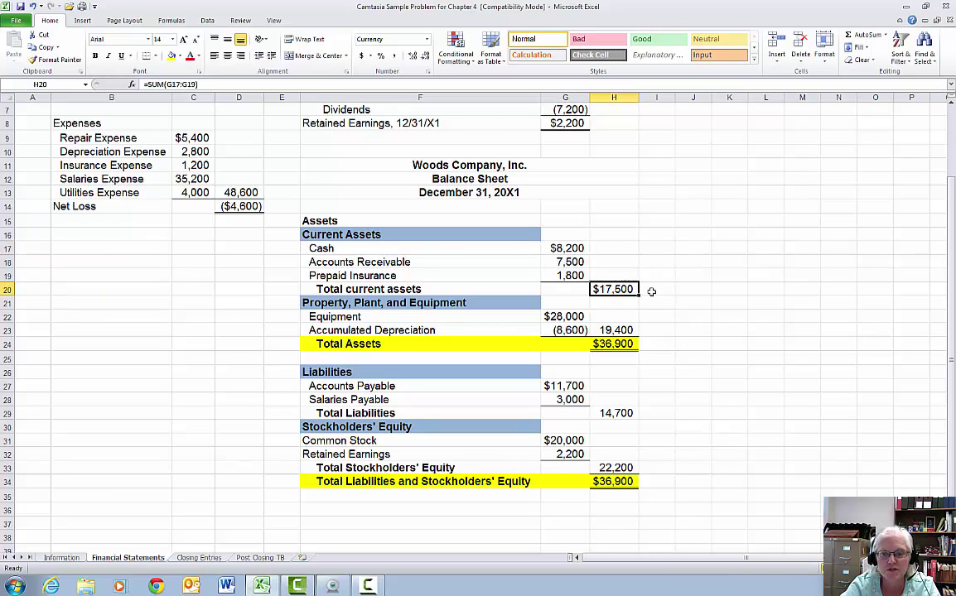
click(552, 246)
key(Down)
key(Down)
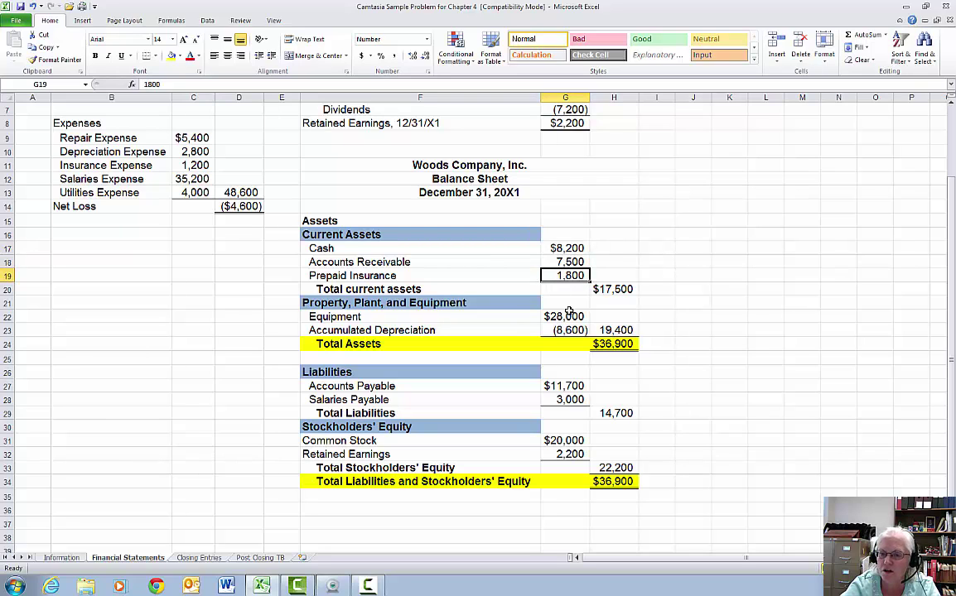
click(617, 289)
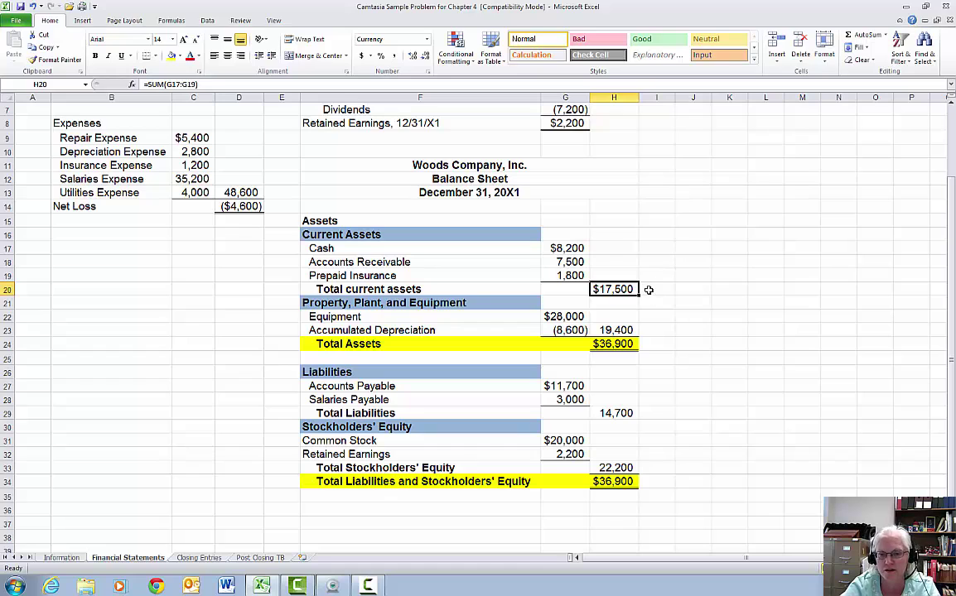
Review the Property, Plant, and Equipment section, its net amount in H23, and the Total Assets line in row 24.
click(389, 303)
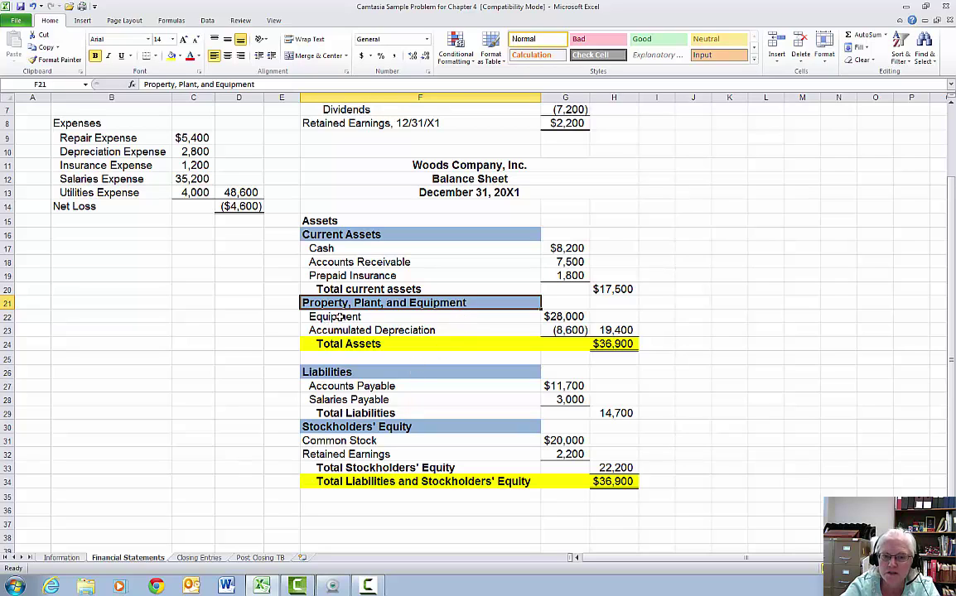
drag(340, 317, 554, 317)
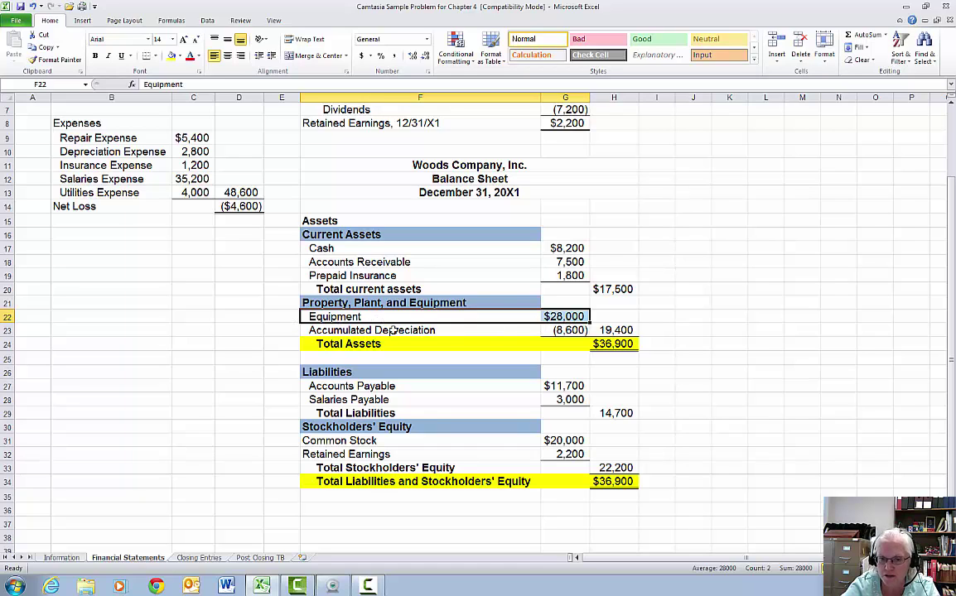
drag(424, 330, 564, 330)
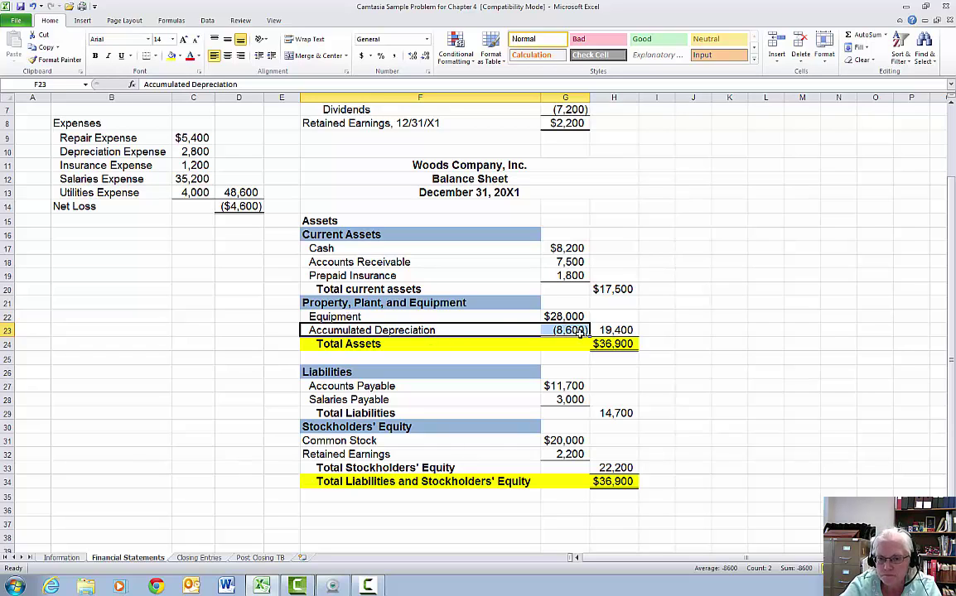
click(627, 330)
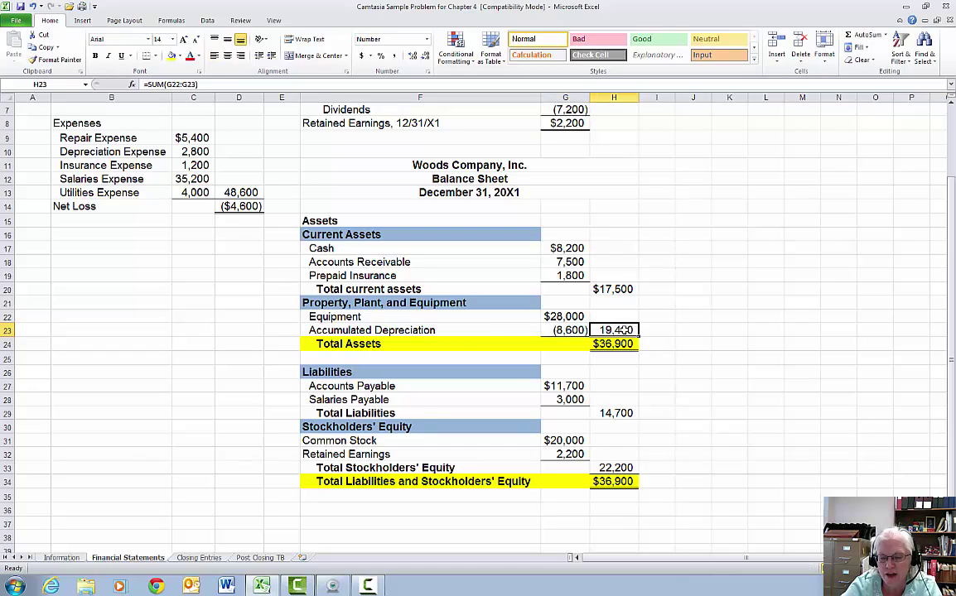
drag(613, 290, 616, 329)
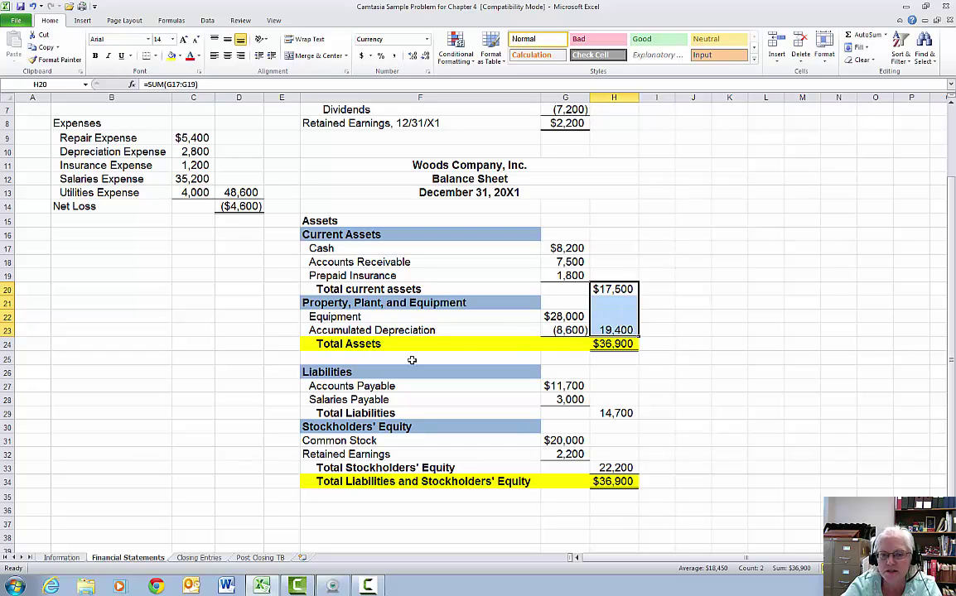
drag(424, 344, 679, 352)
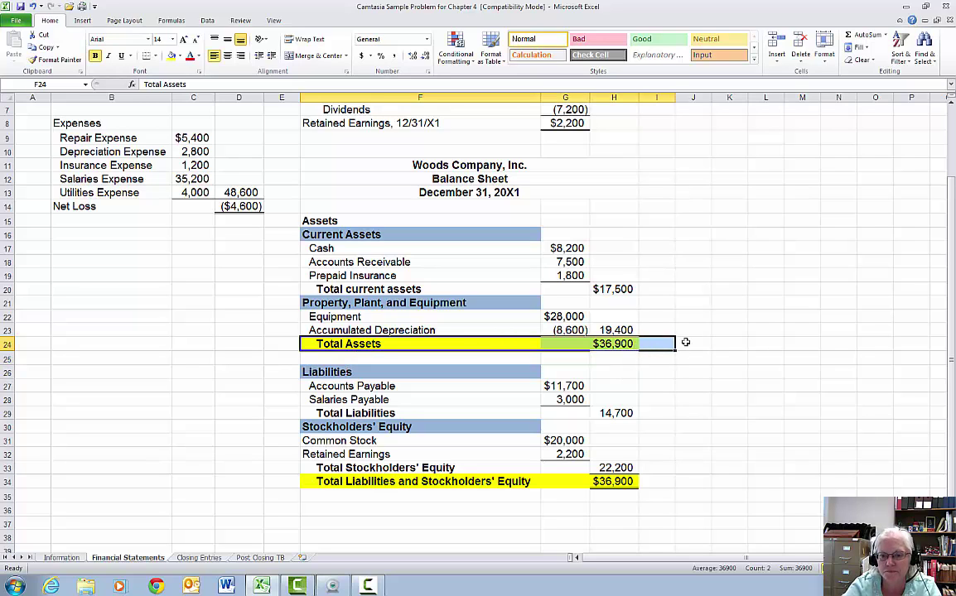
Review the Total Liabilities and Stockholders' Equity line in row 34 and the liability accounts in F27:G28.
click(681, 343)
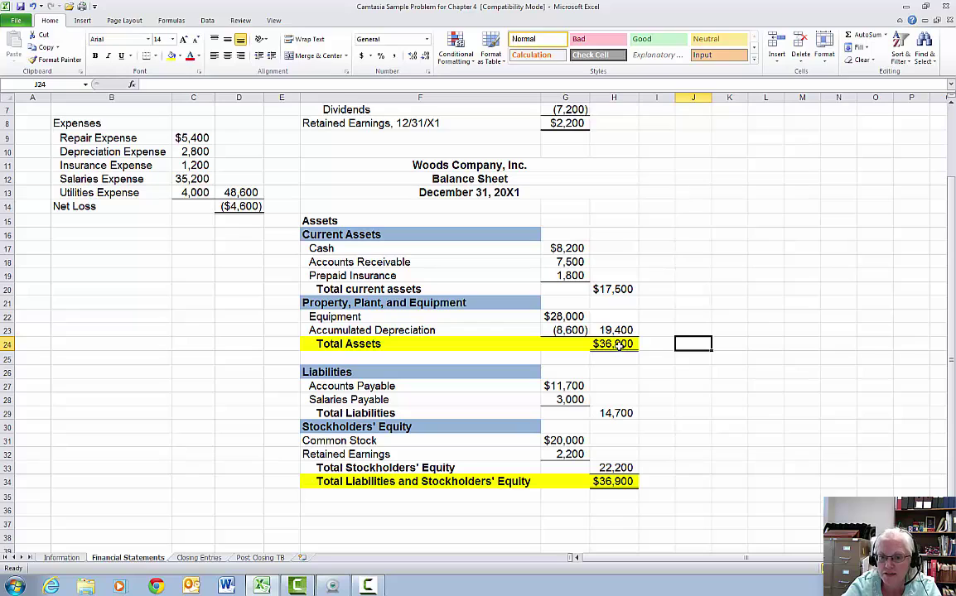
drag(352, 481, 617, 481)
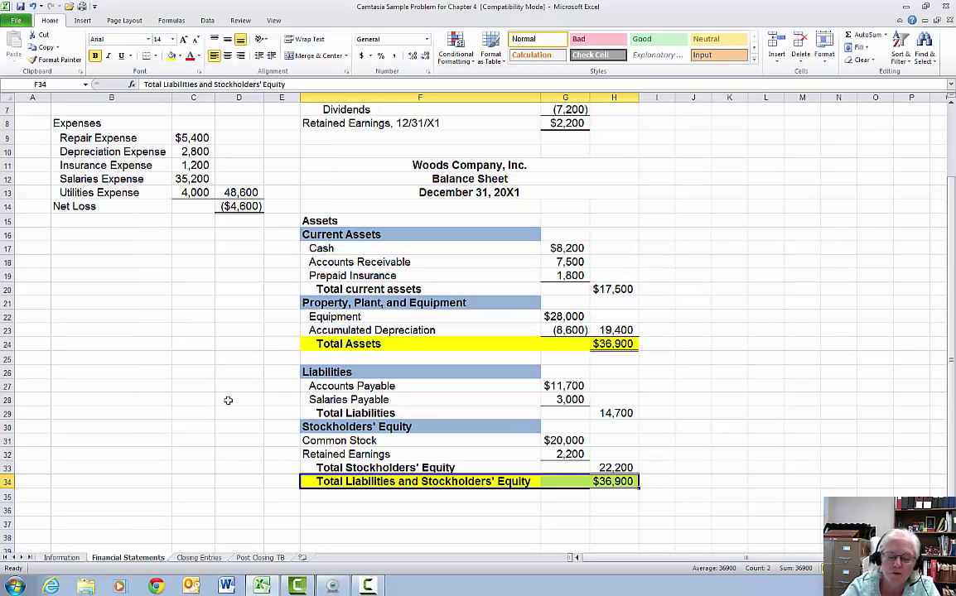
drag(397, 387, 555, 401)
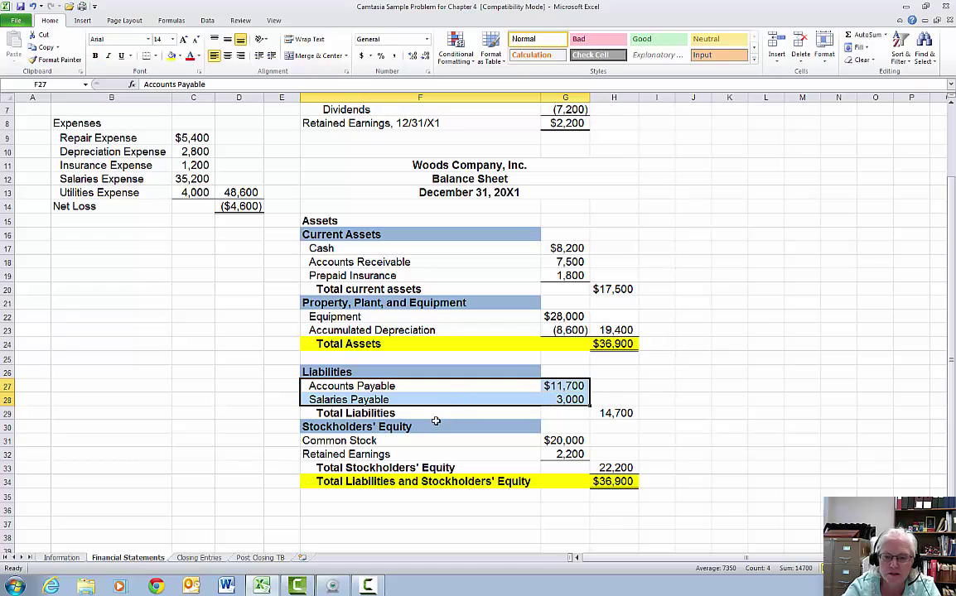
Format the Total Liabilities amount in H29 with the accounting dollar format and no decimal places.
click(622, 413)
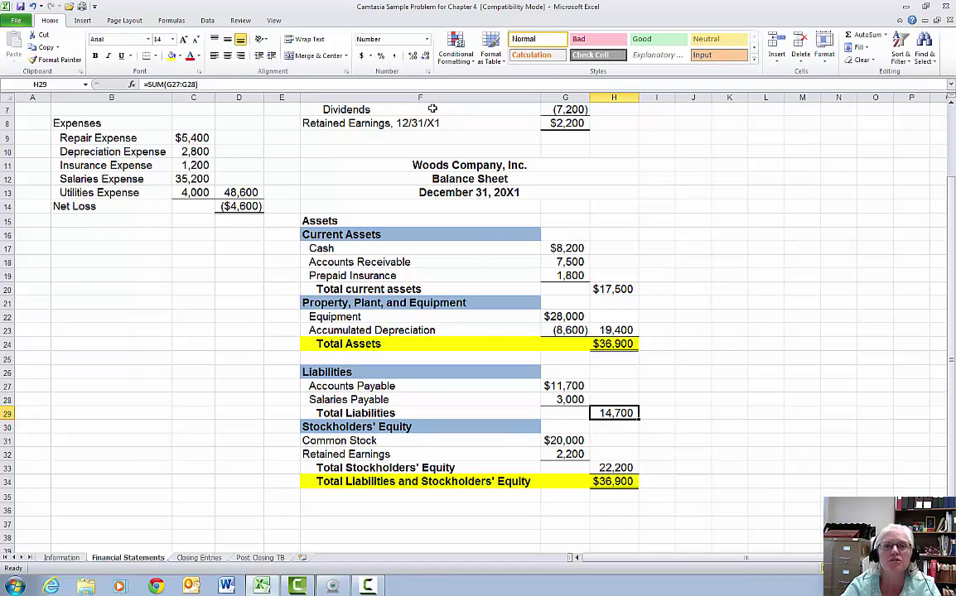
click(362, 56)
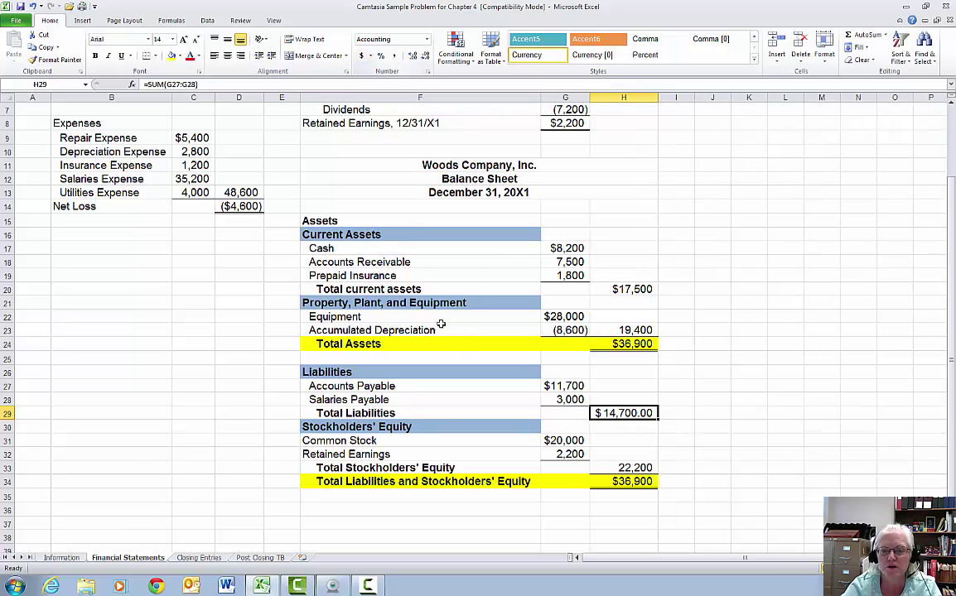
click(424, 56)
click(423, 55)
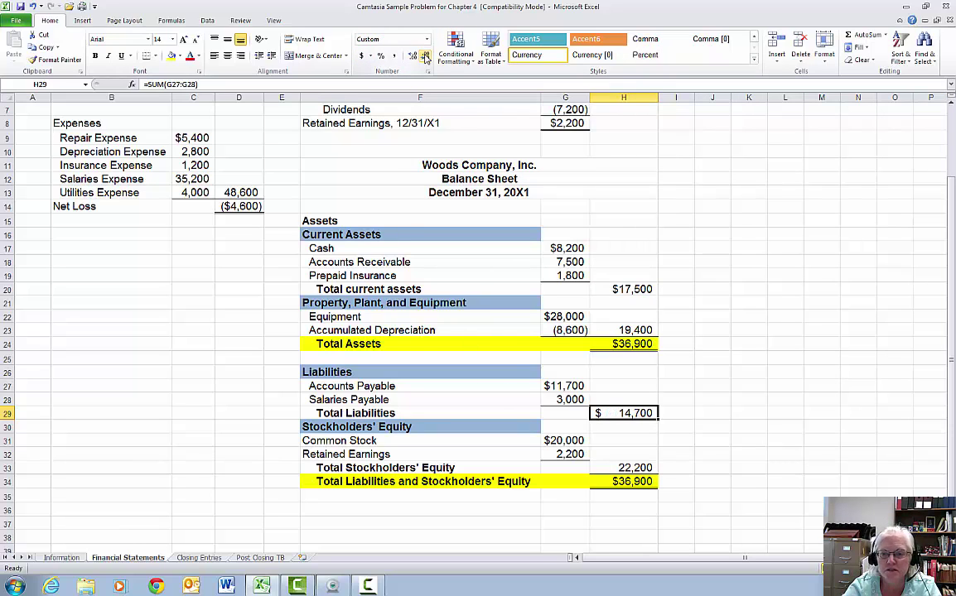
click(710, 482)
click(626, 414)
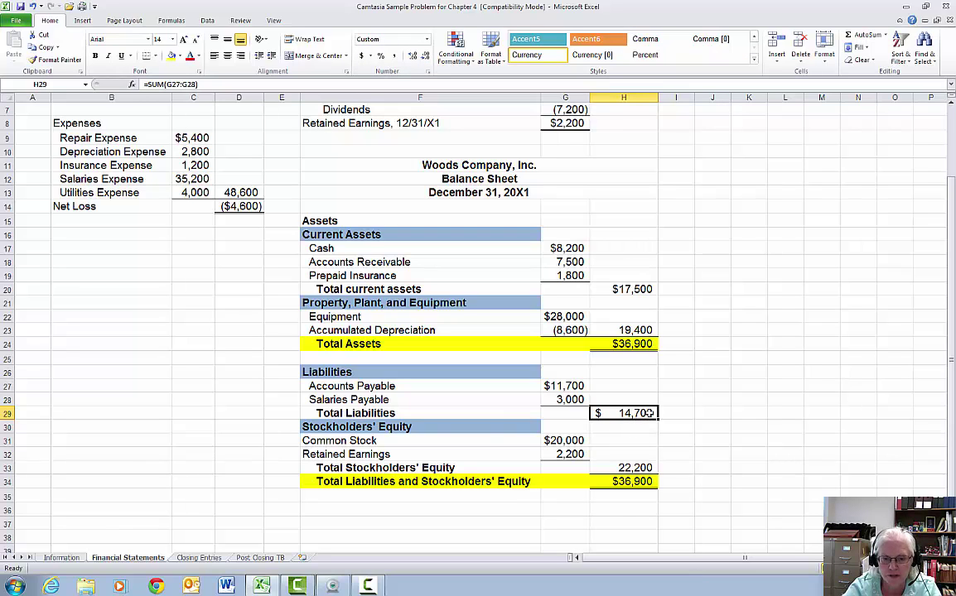
Review Common Stock and Retained Earnings in rows 31 to 32, tracing Retained Earnings to the ending balance in row 8.
drag(444, 444, 566, 442)
drag(445, 454, 553, 453)
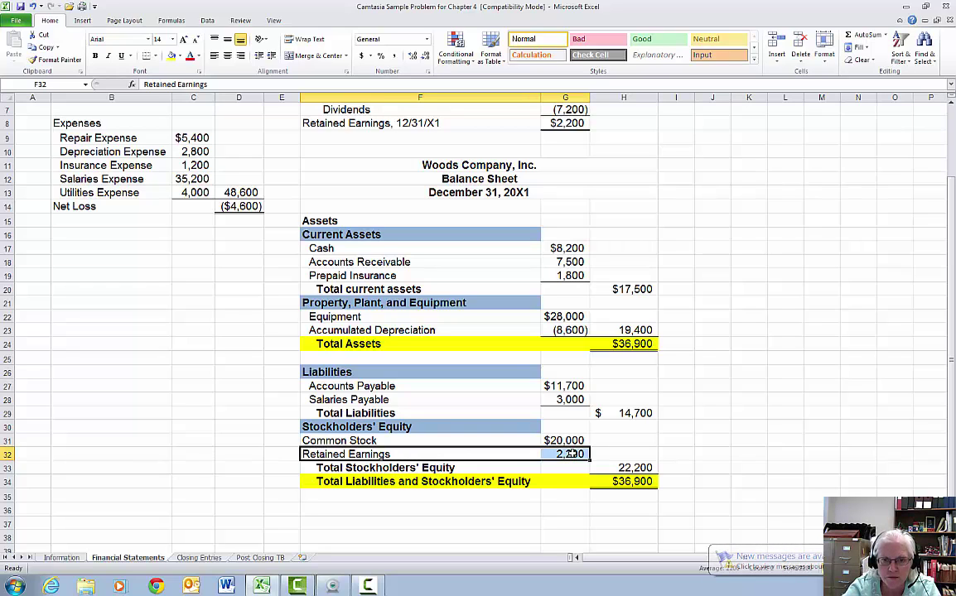
click(479, 192)
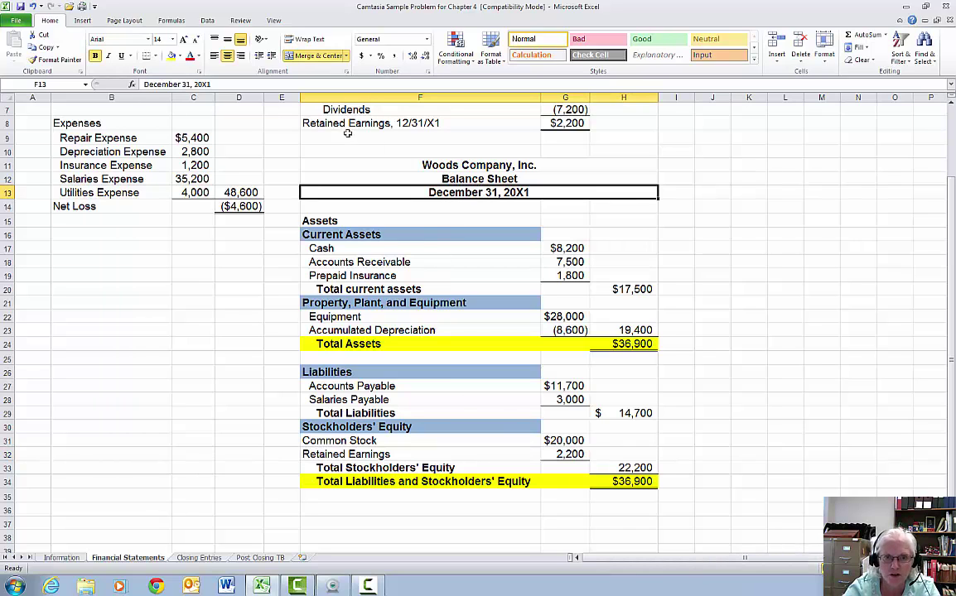
drag(315, 115, 608, 132)
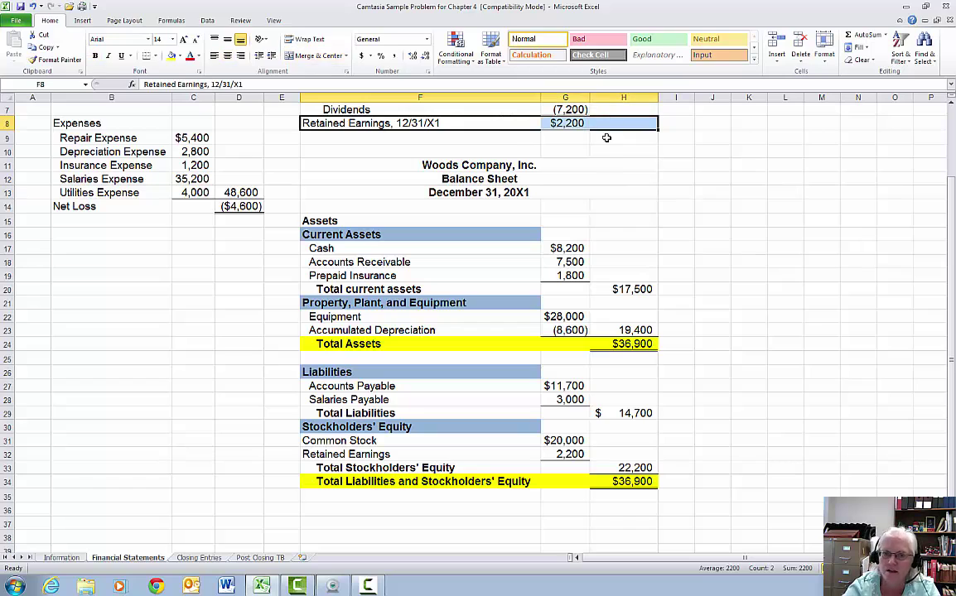
click(577, 454)
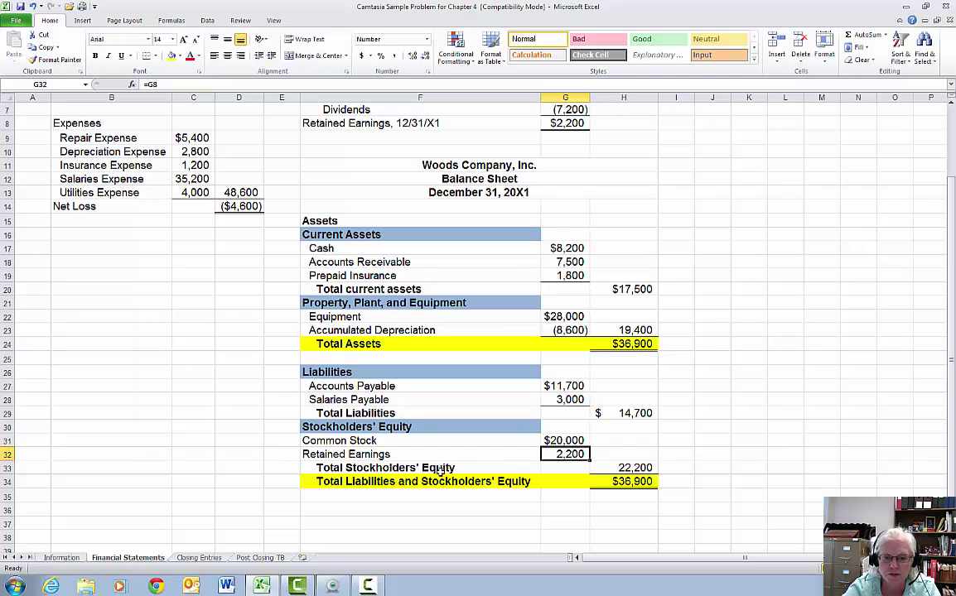
Check Total Stockholders' Equity in H33 and how it combines with Total Liabilities into H34.
click(625, 468)
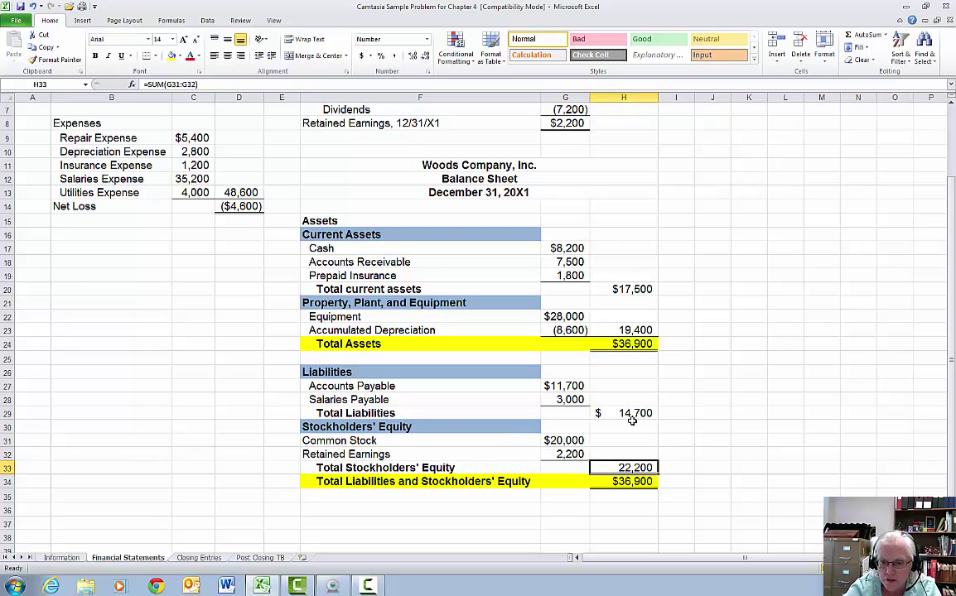
drag(629, 413, 620, 472)
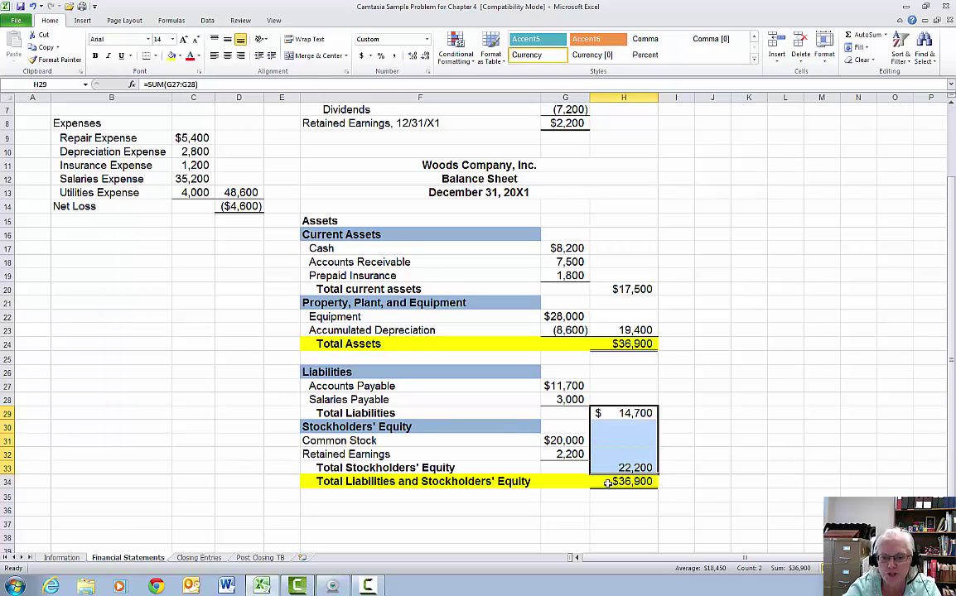
click(607, 482)
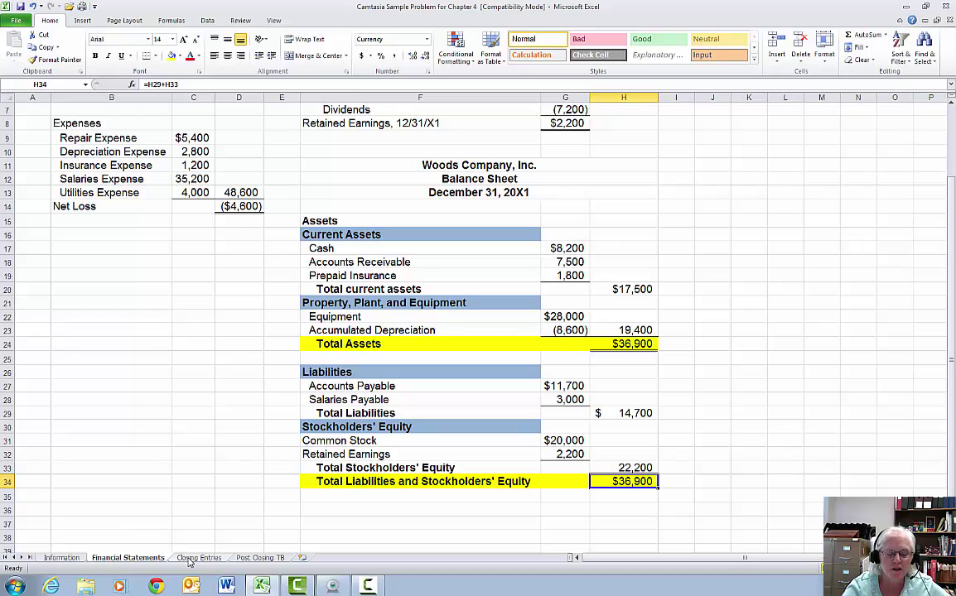
Review the accounts that need closing on the Information sheet: Dividends, Service Revenue, and the expenses in B25:B29.
click(62, 558)
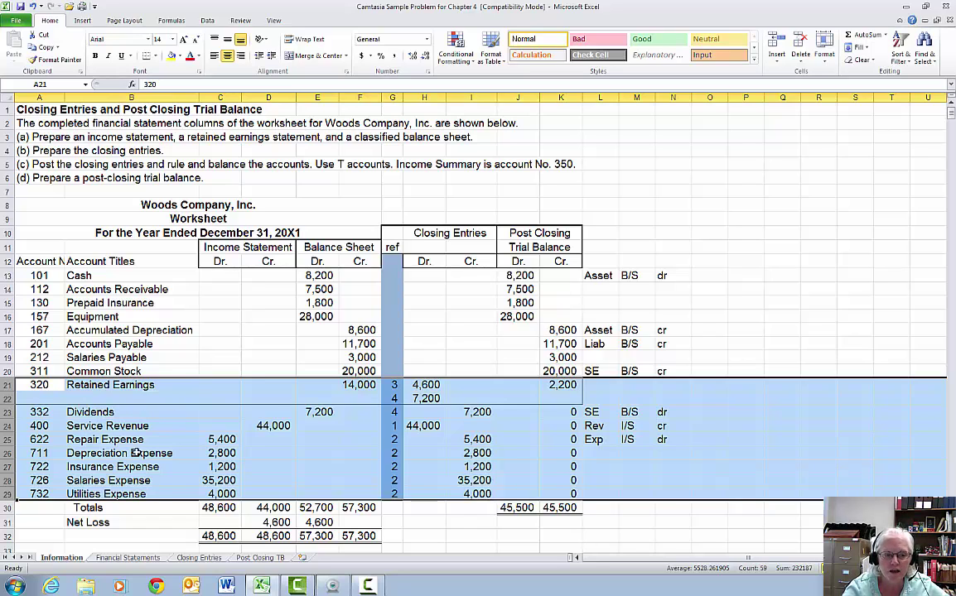
click(94, 413)
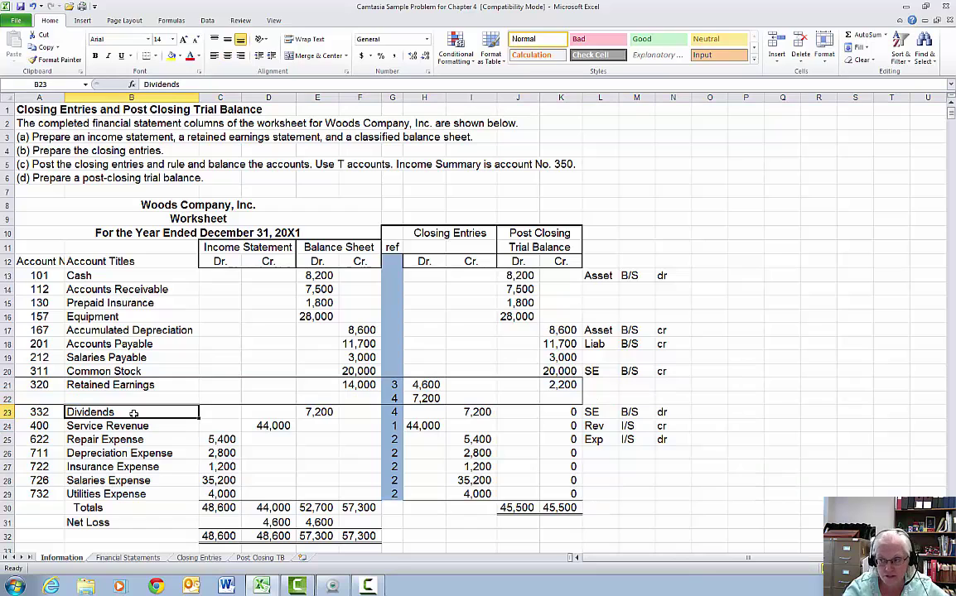
click(106, 427)
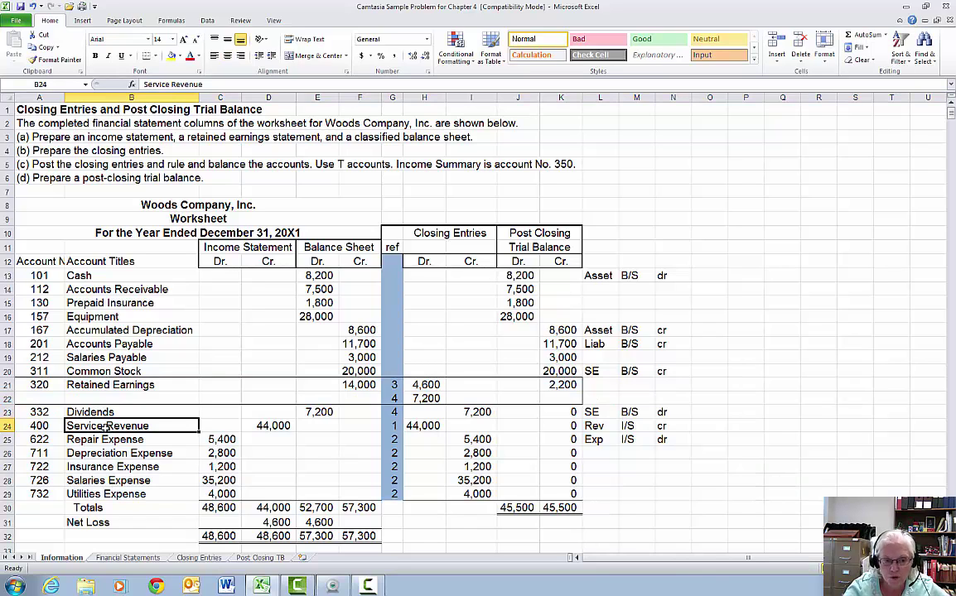
drag(122, 441, 118, 495)
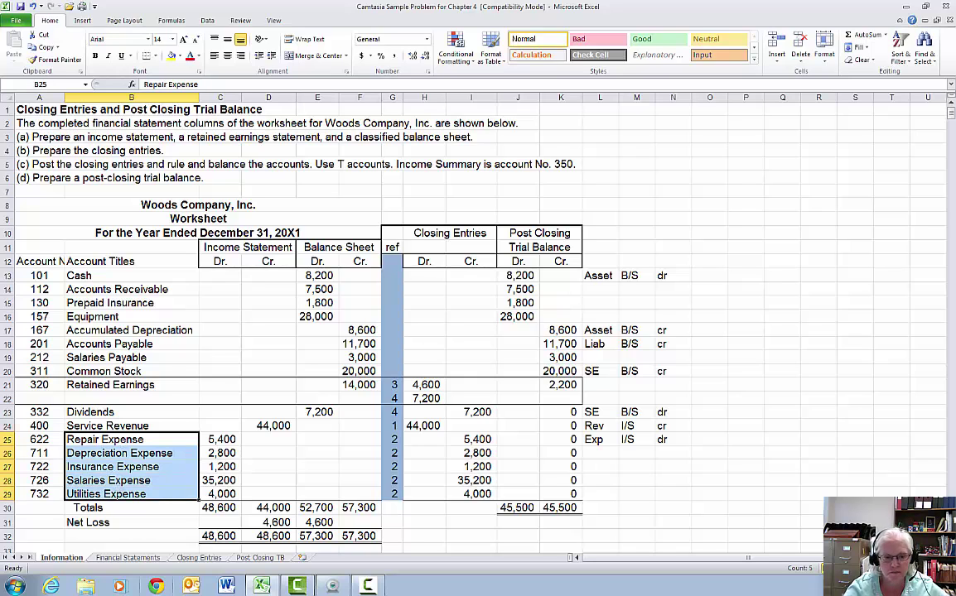
Examine the reference numbers and dates on the Closing Entries sheet, and the first entry closing Service Revenue to Income Summary.
click(199, 559)
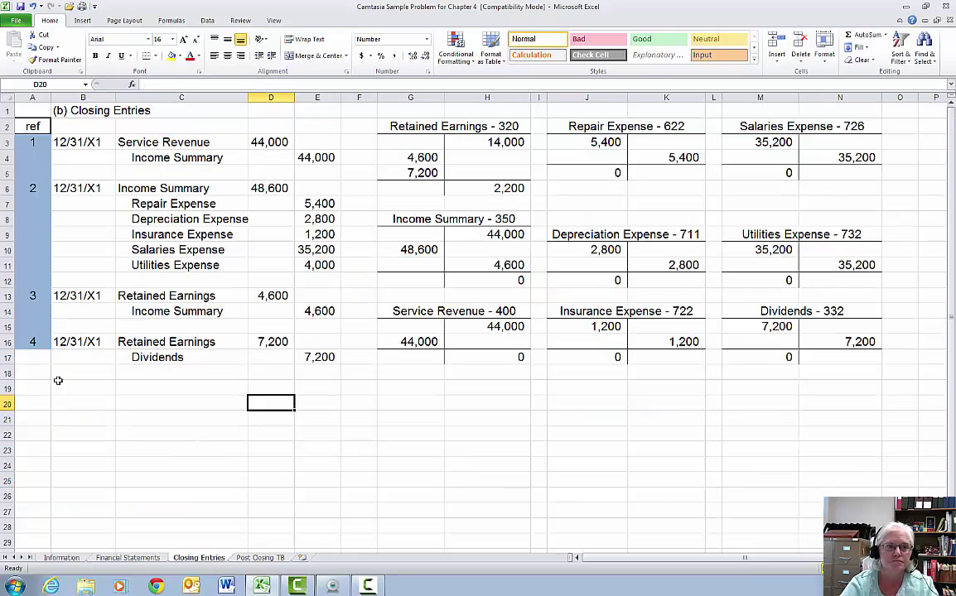
click(32, 142)
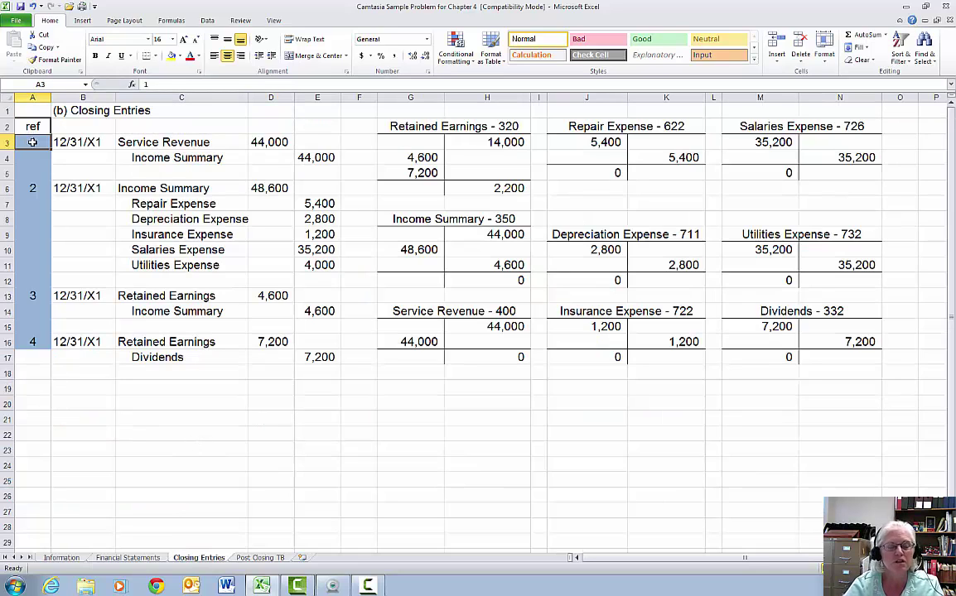
click(91, 136)
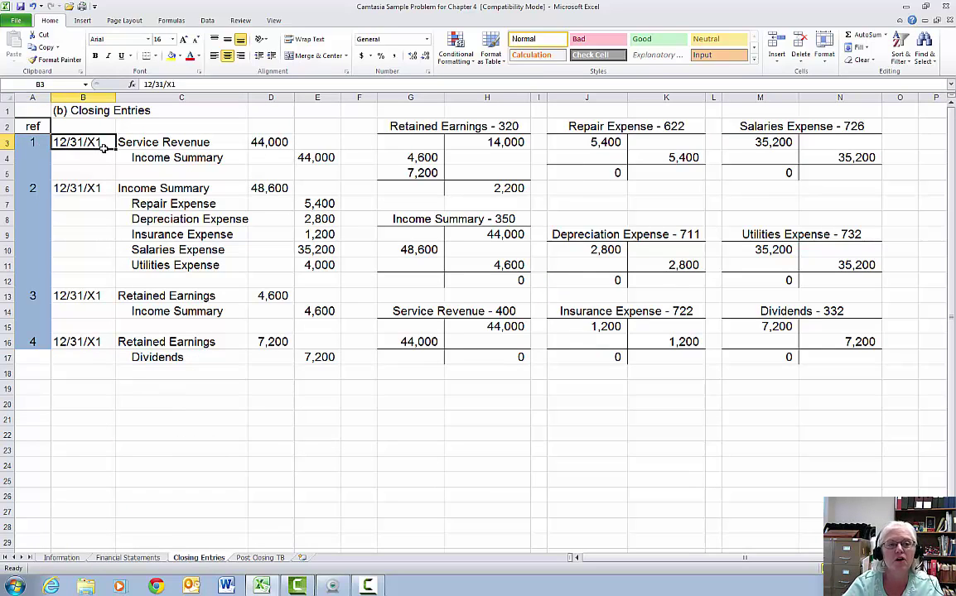
drag(94, 138, 100, 337)
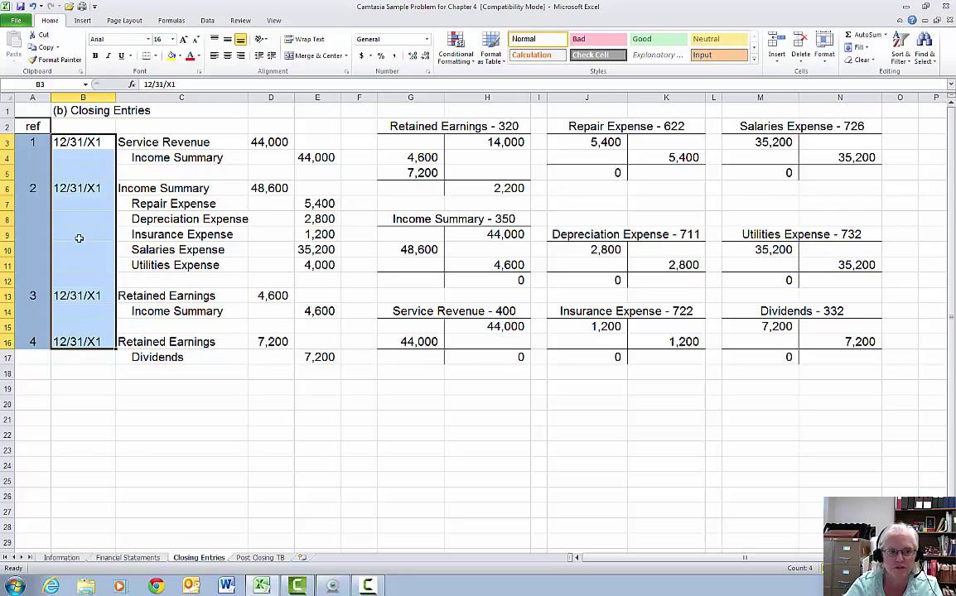
click(100, 142)
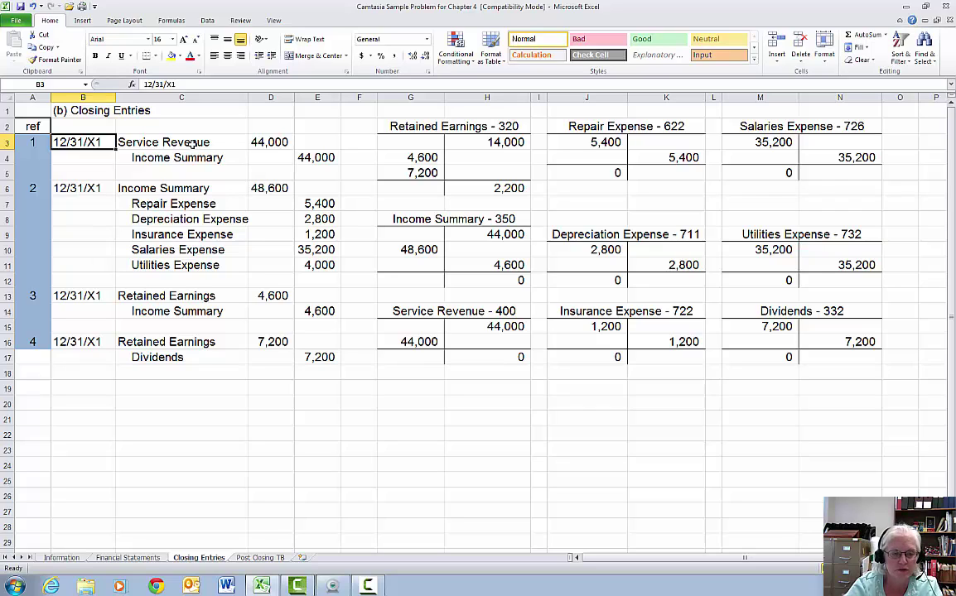
drag(203, 142, 311, 158)
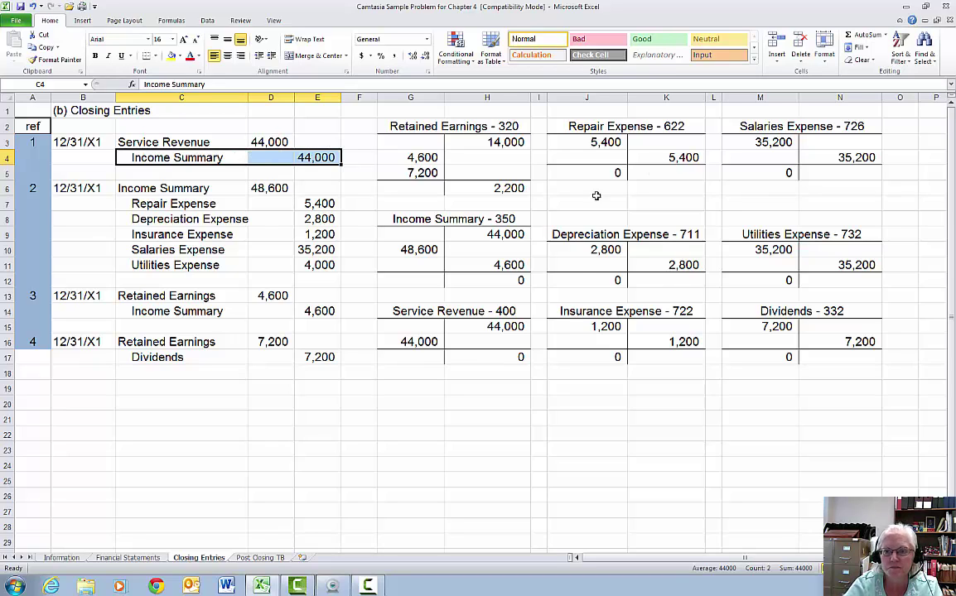
Trace the closing debit through the Service Revenue T account and highlight its balance row G17:H17 in yellow.
click(447, 312)
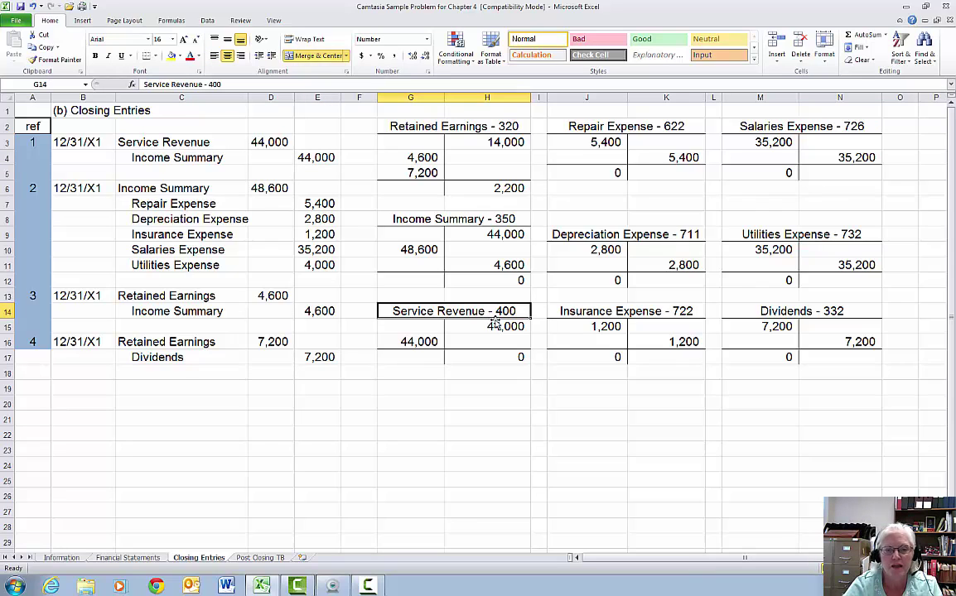
click(498, 328)
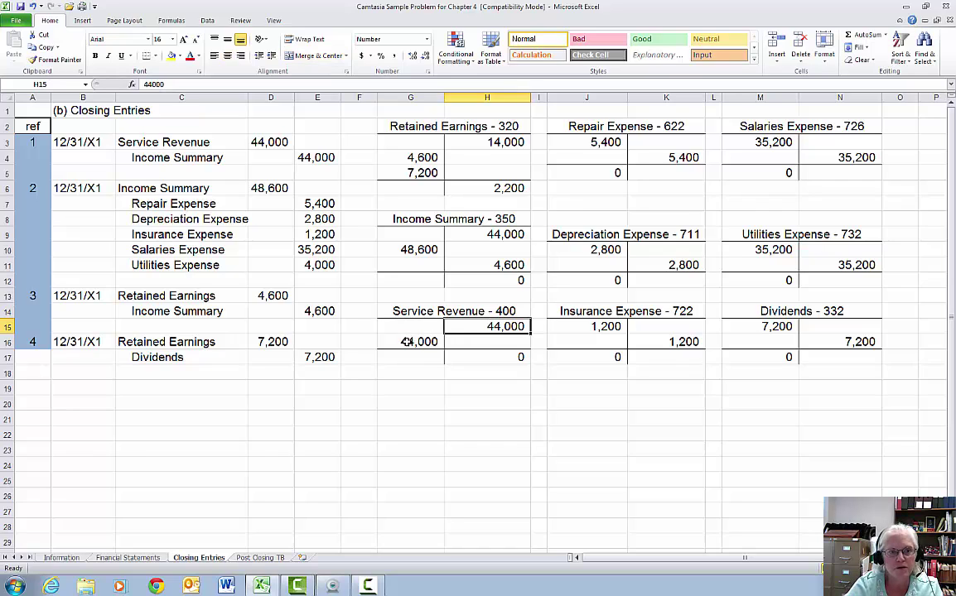
click(406, 341)
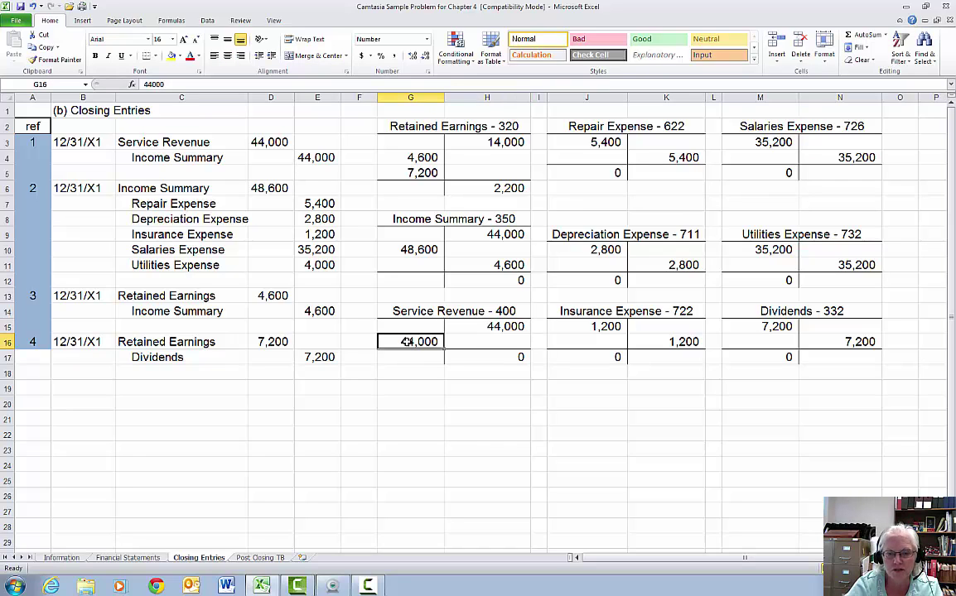
click(514, 358)
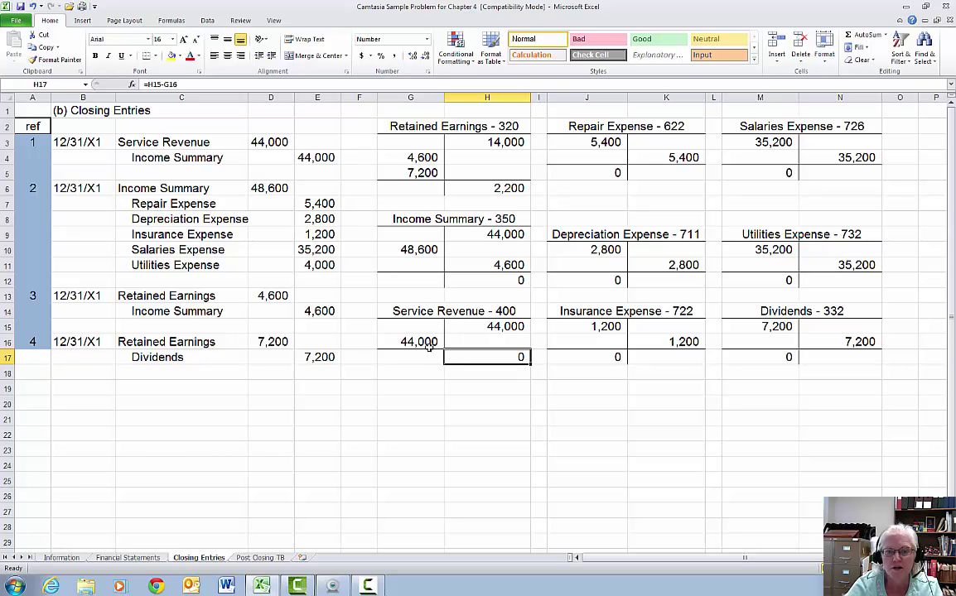
drag(409, 358, 465, 355)
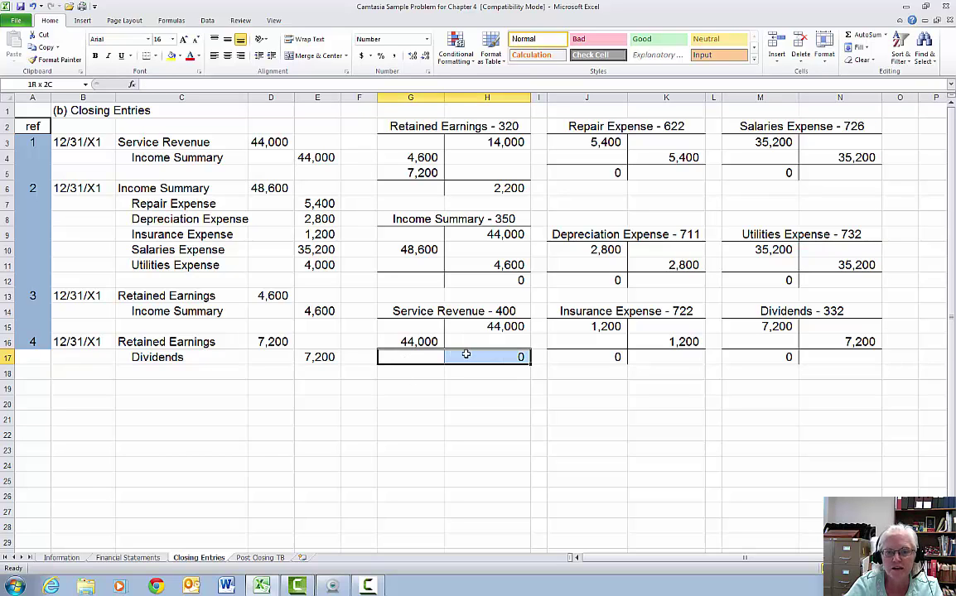
click(172, 56)
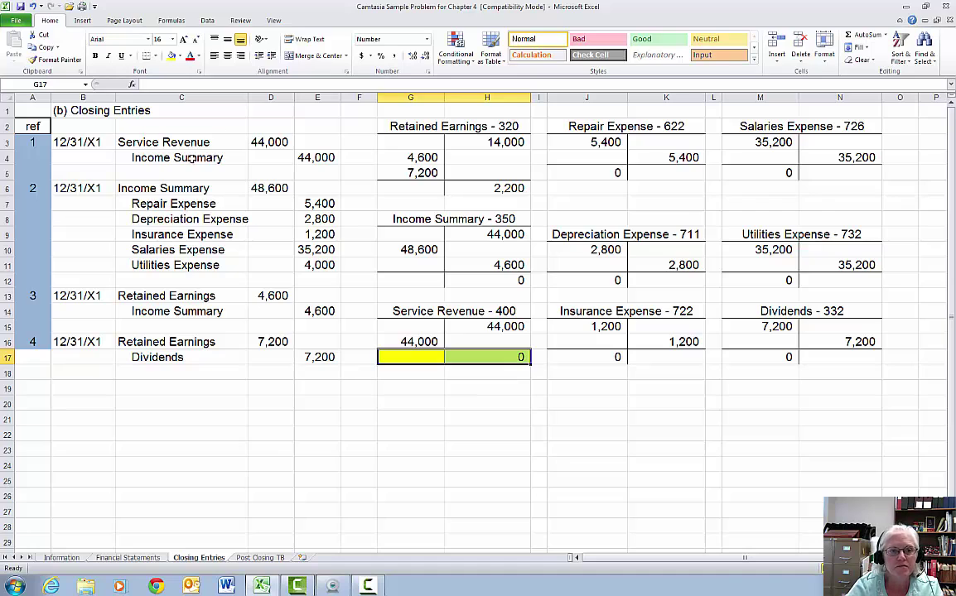
Trace the first entry's credit to the Income Summary T account and highlight cell H9 in yellow.
drag(217, 158, 314, 157)
click(412, 218)
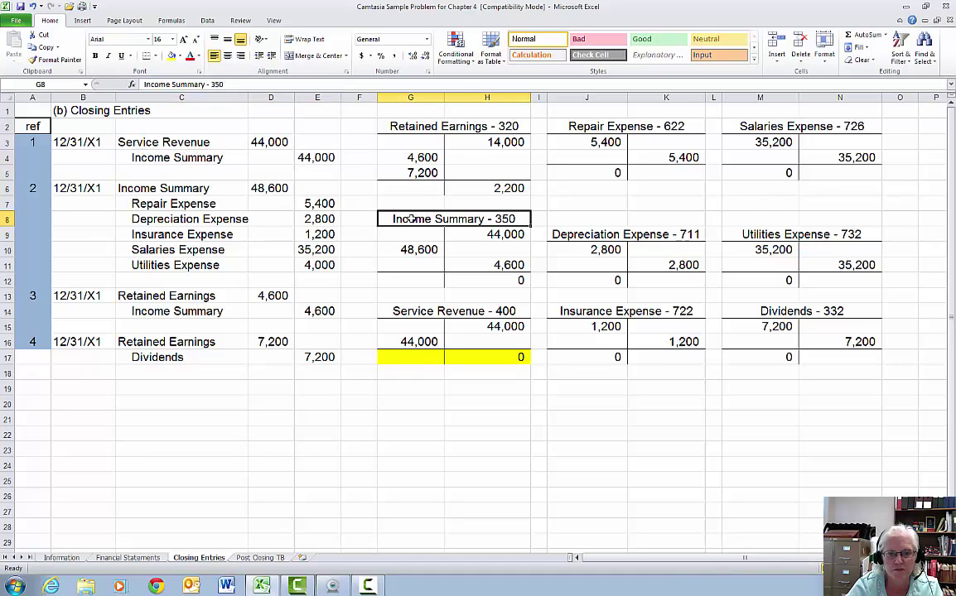
click(477, 234)
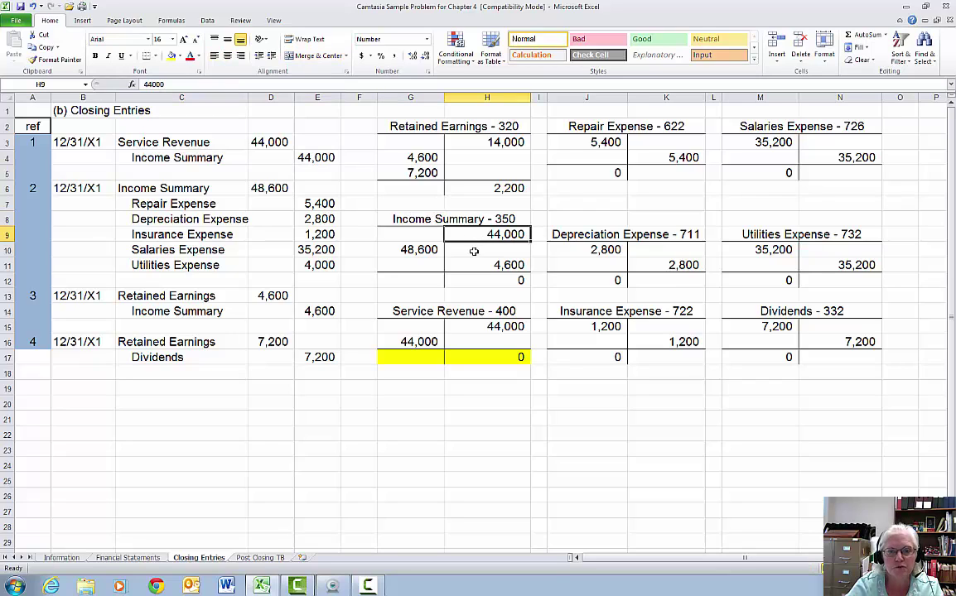
click(172, 57)
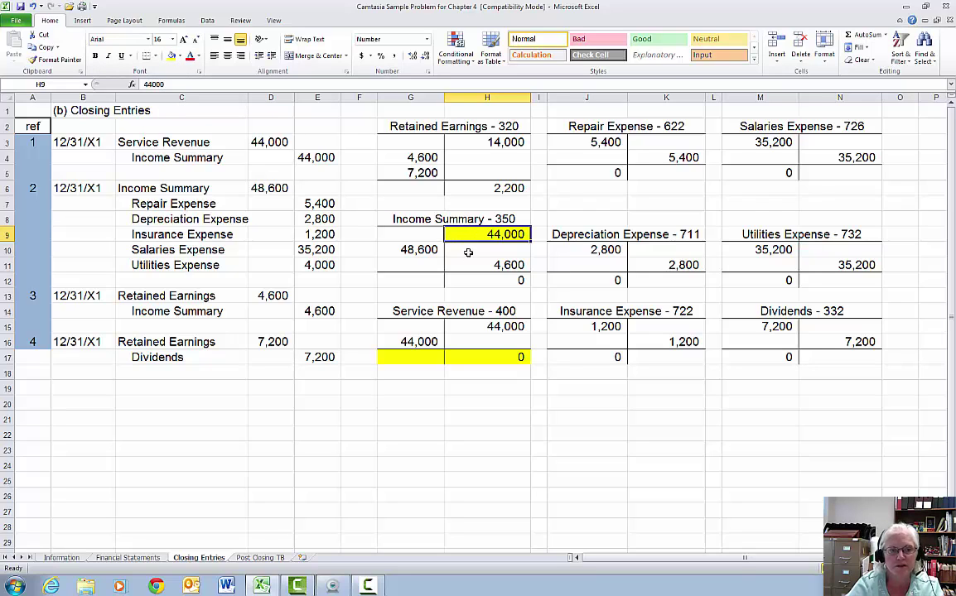
Review the second closing entry's expense credits in C7:E11, trace its debit to Income Summary, and highlight cell G10 in yellow.
click(82, 188)
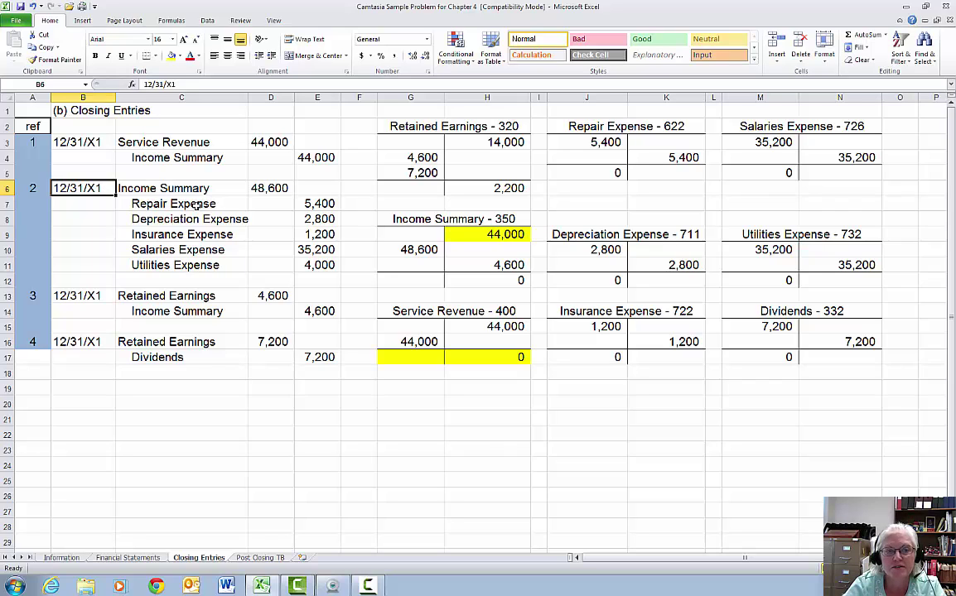
drag(198, 204, 311, 267)
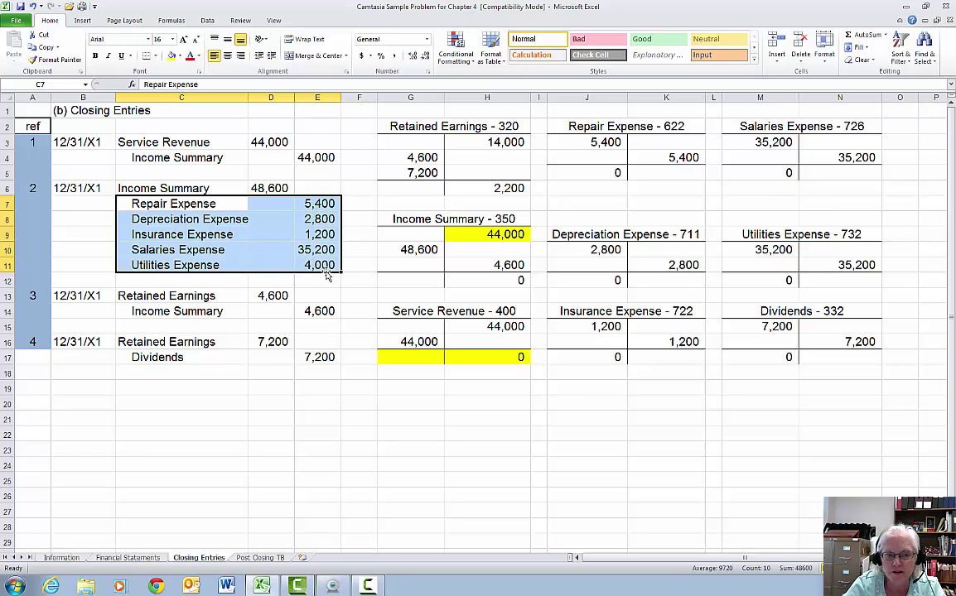
click(276, 188)
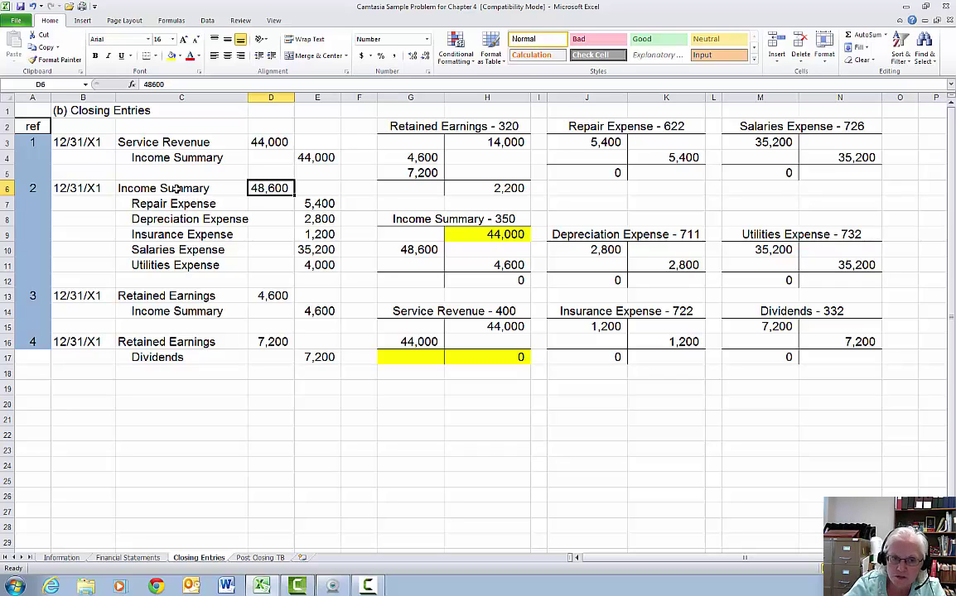
click(410, 251)
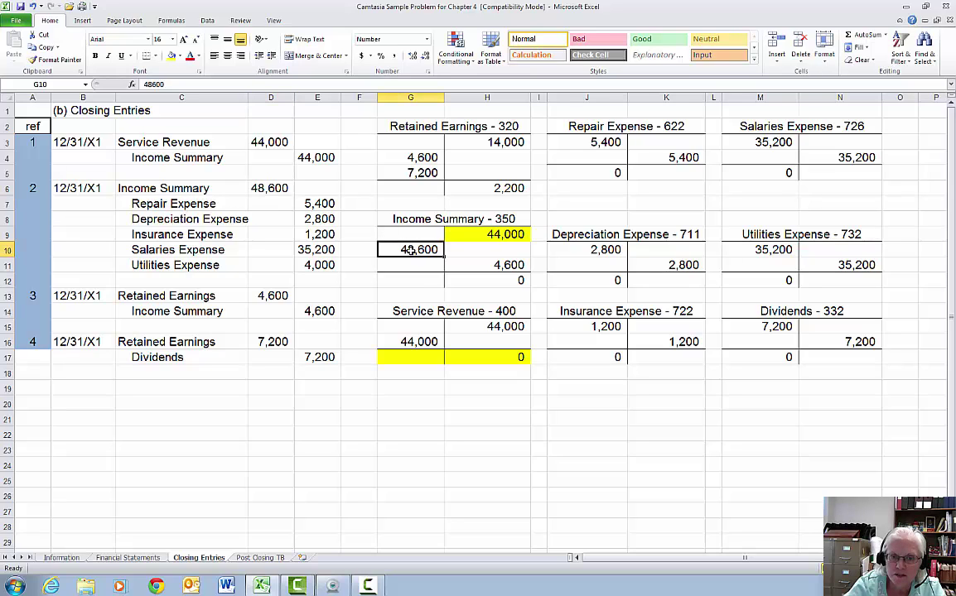
click(170, 56)
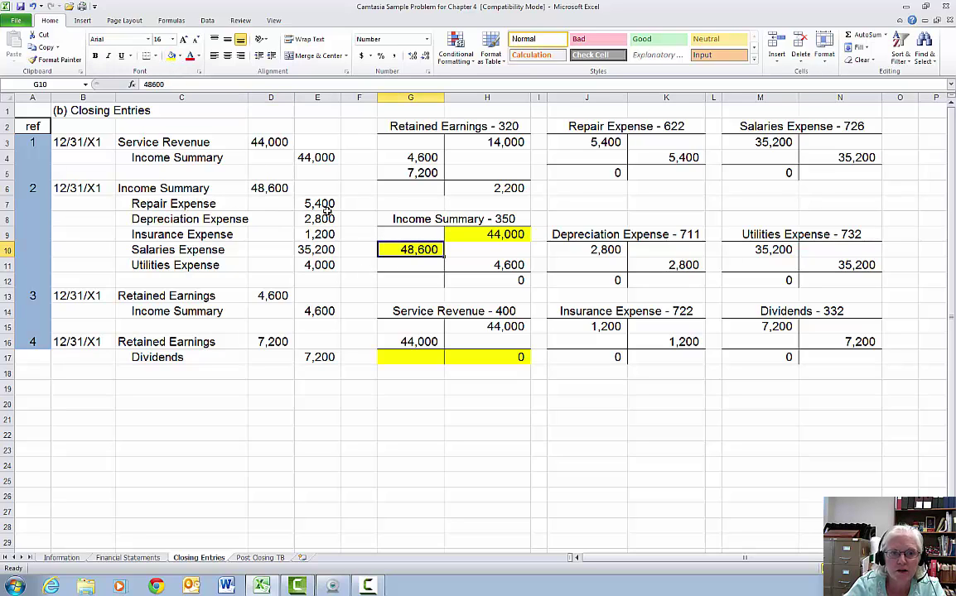
Trace the closing credit through the Repair Expense T account and highlight its balance row J5:K5 in yellow.
click(690, 157)
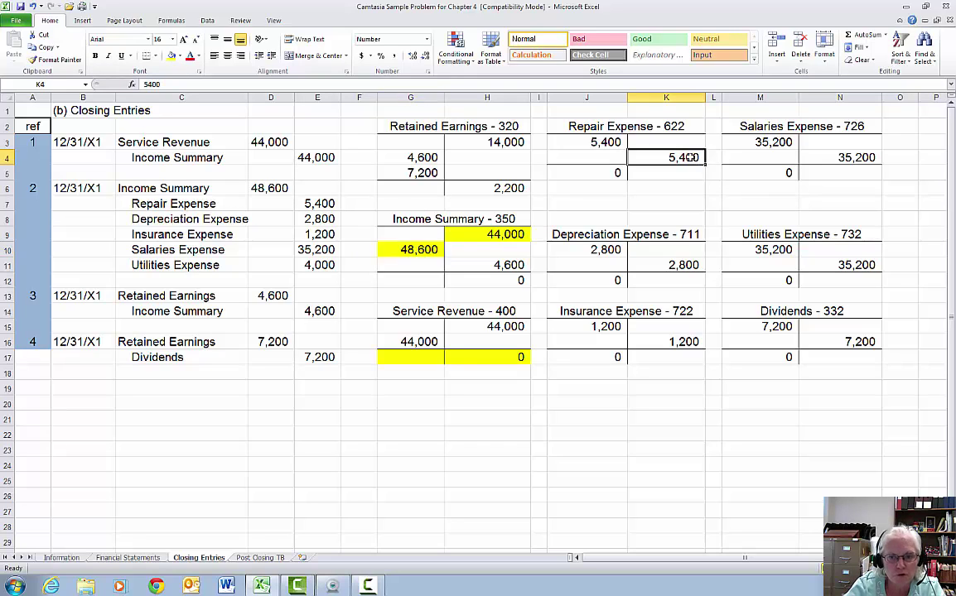
click(607, 142)
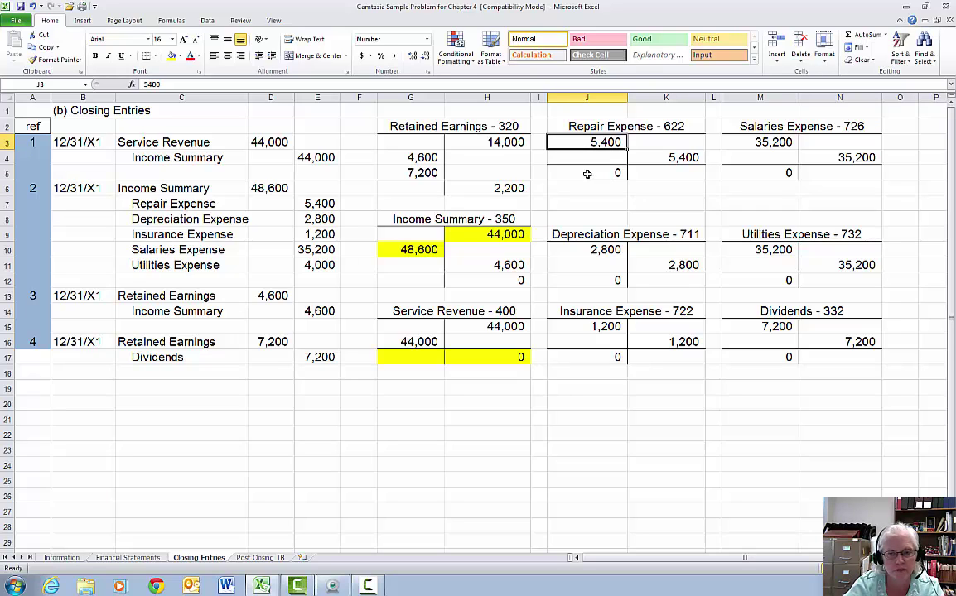
drag(586, 174, 663, 172)
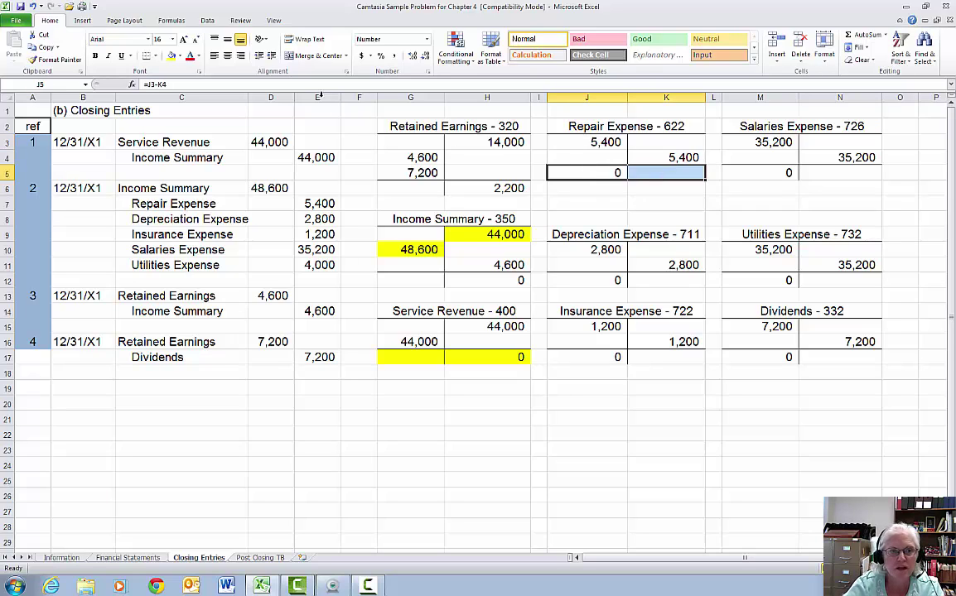
click(171, 56)
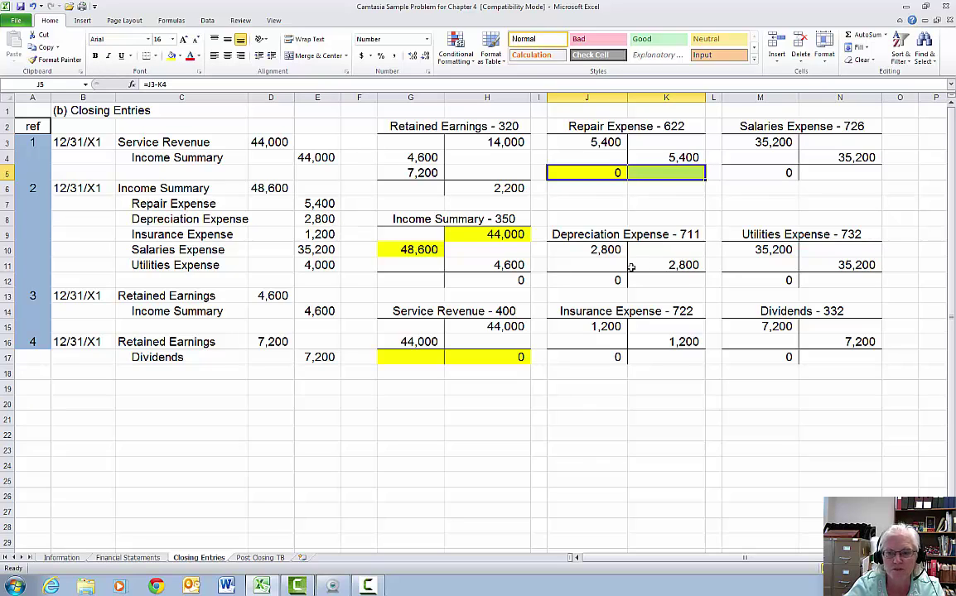
Trace the closing credit in the Depreciation Expense T account and highlight its balance row J12:K12 in yellow.
click(667, 265)
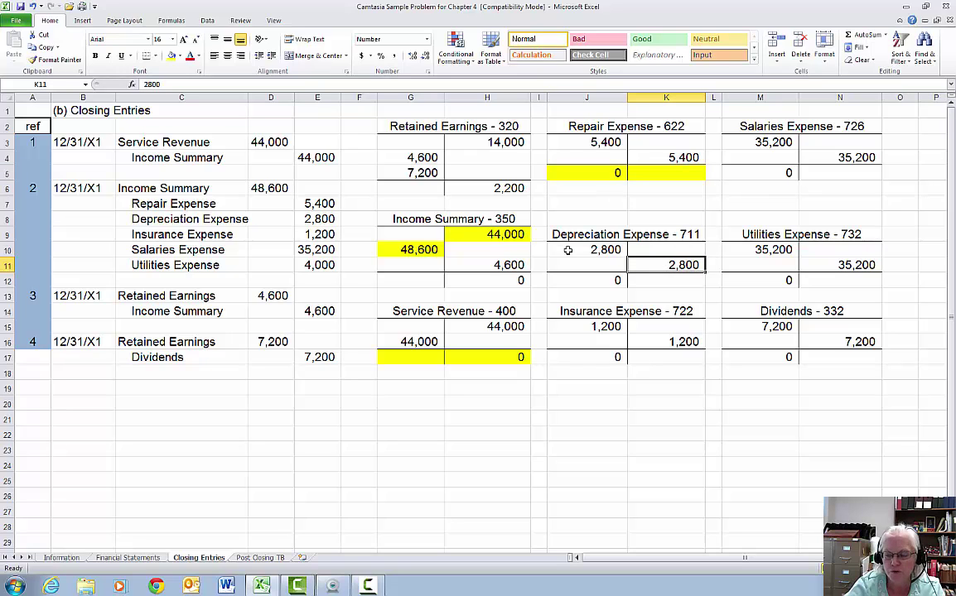
drag(619, 280, 658, 282)
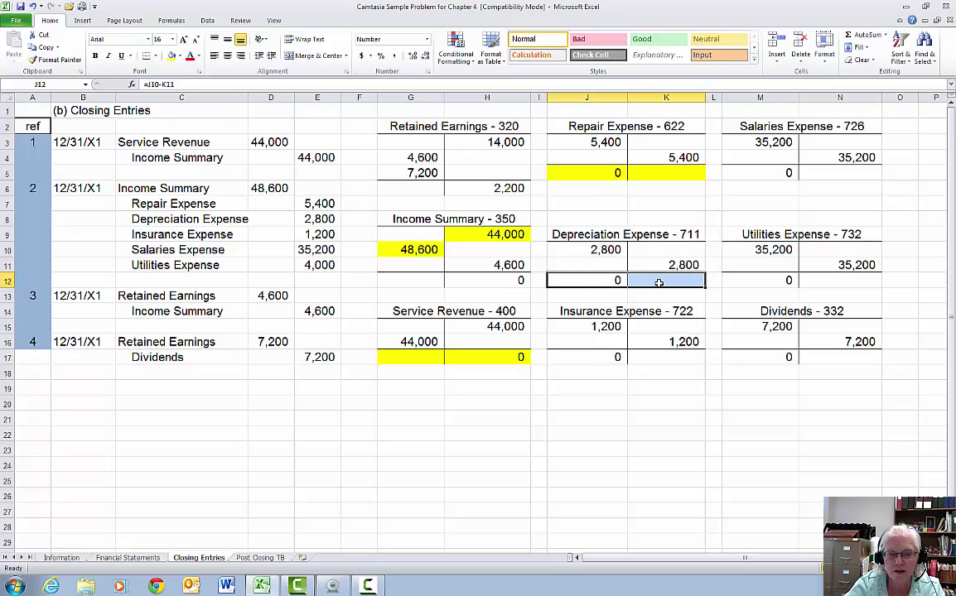
click(172, 56)
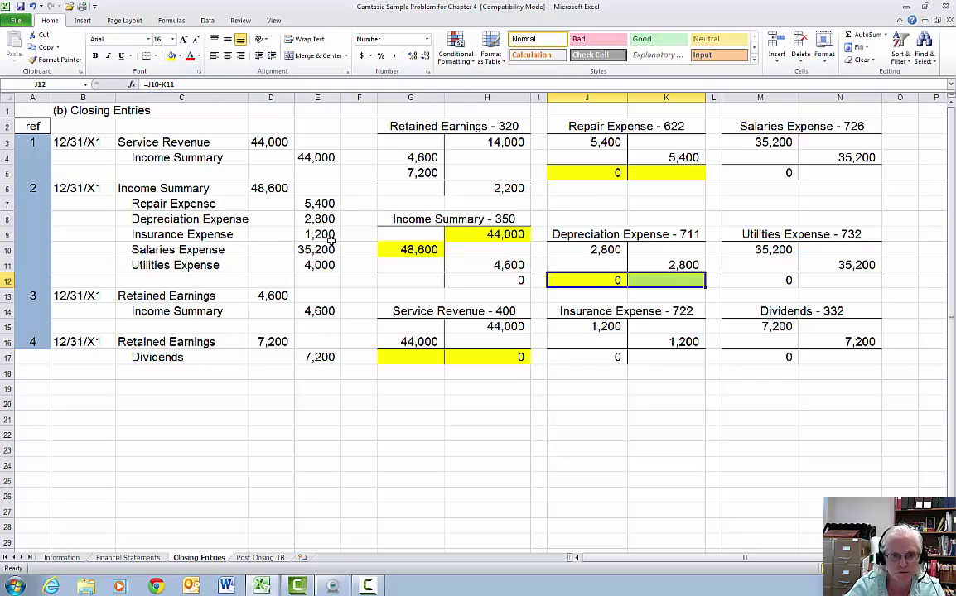
Trace the closing credit through the Insurance Expense T account and highlight its balance row J17:K17 in yellow.
click(678, 343)
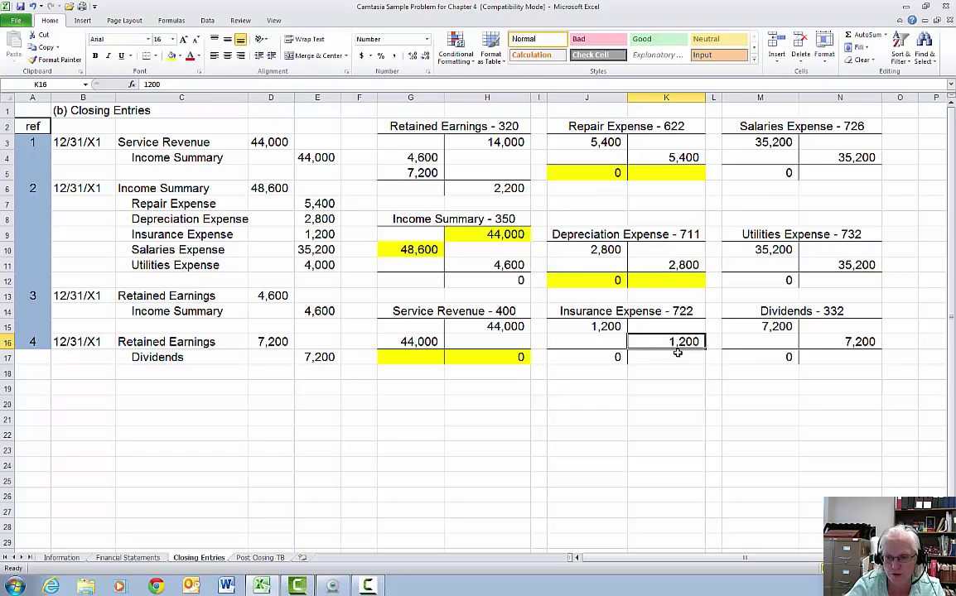
click(580, 328)
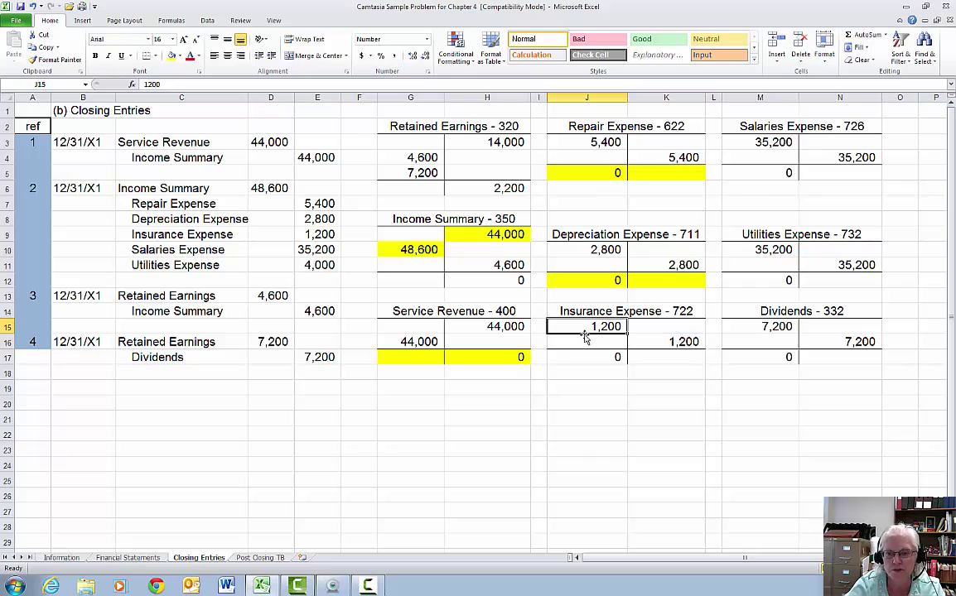
drag(585, 357, 663, 357)
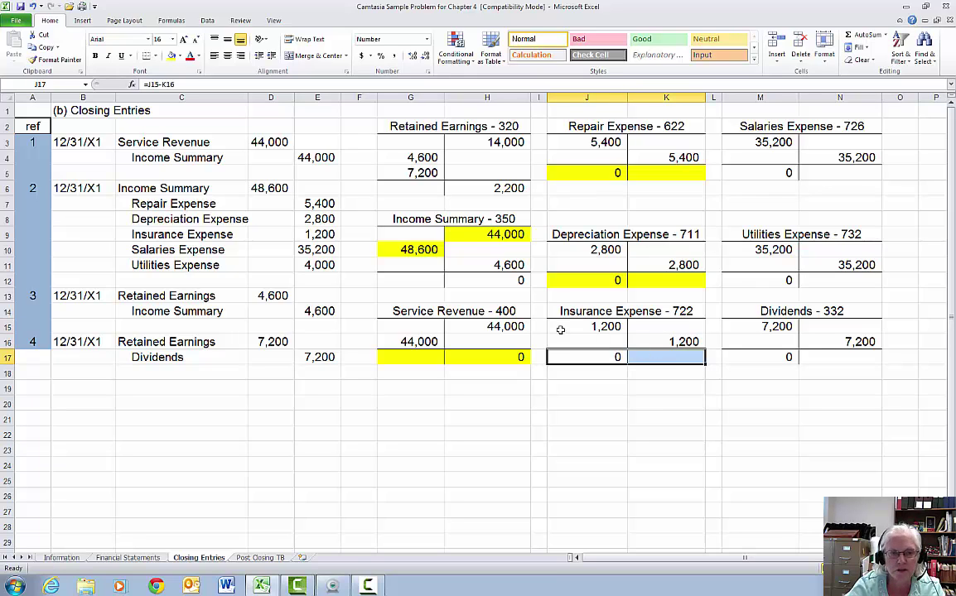
click(171, 56)
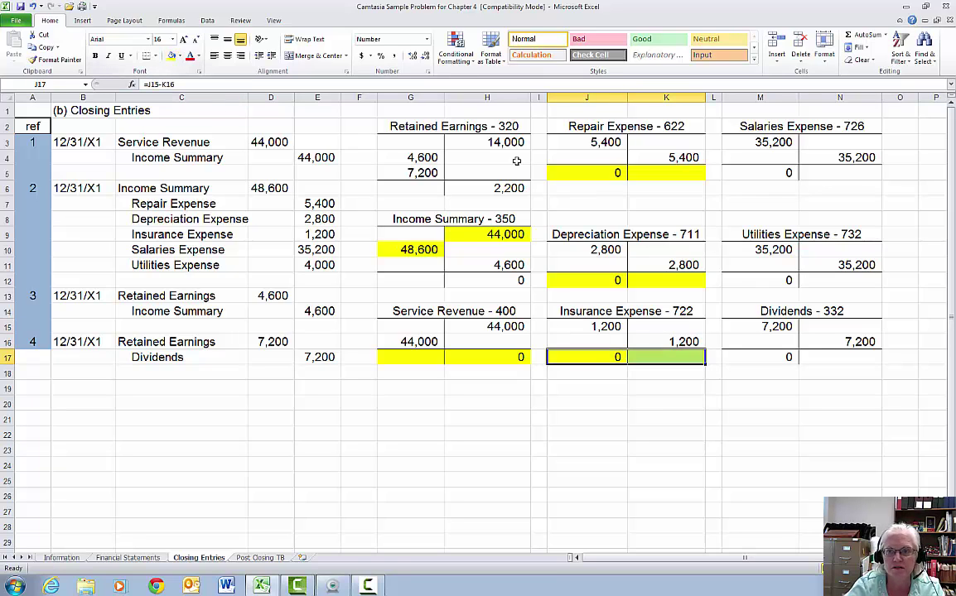
Trace the Salaries Expense credit from E10 to its T account and highlight the balance row M5:N5 in yellow.
click(315, 251)
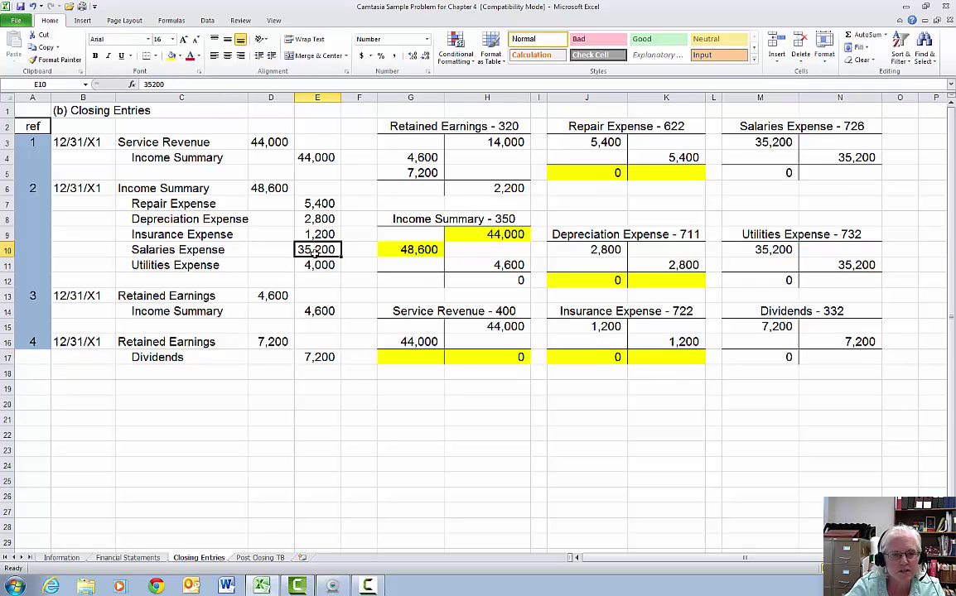
click(802, 158)
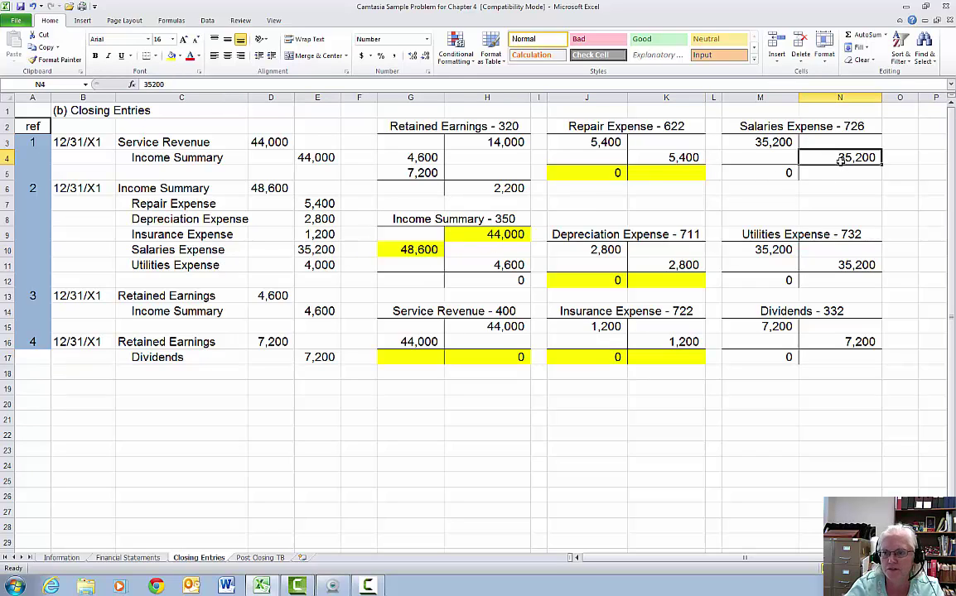
click(744, 144)
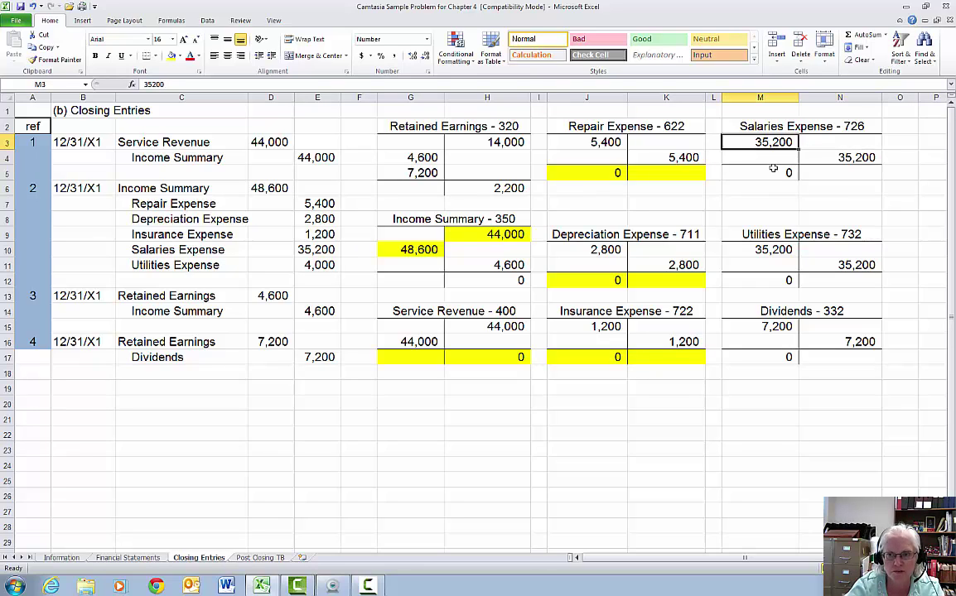
click(750, 174)
drag(808, 176, 812, 176)
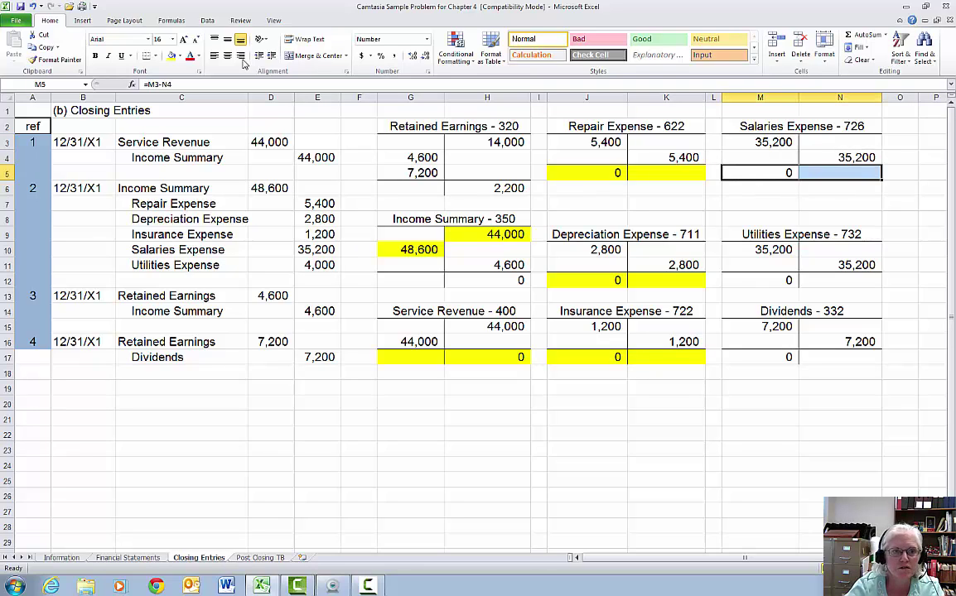
click(171, 56)
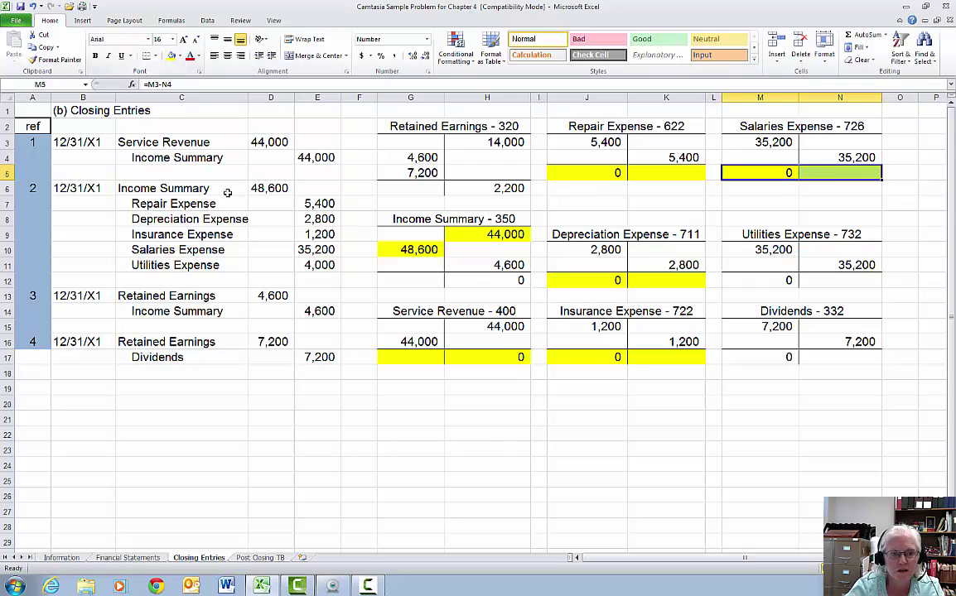
Check the Utilities Expense credit in E11 and clear the wrong amounts from M10 and N11 of its T account.
click(298, 265)
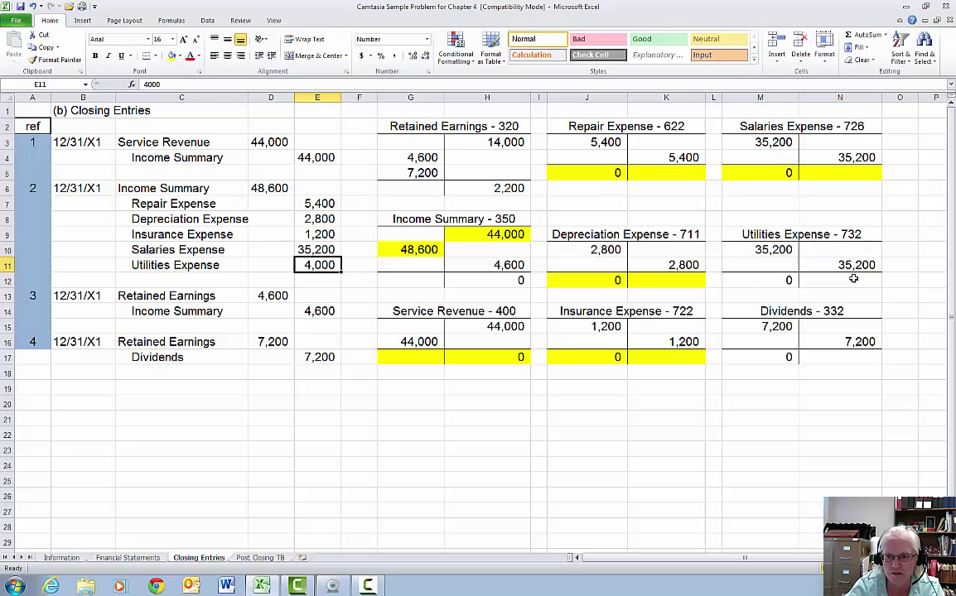
click(767, 250)
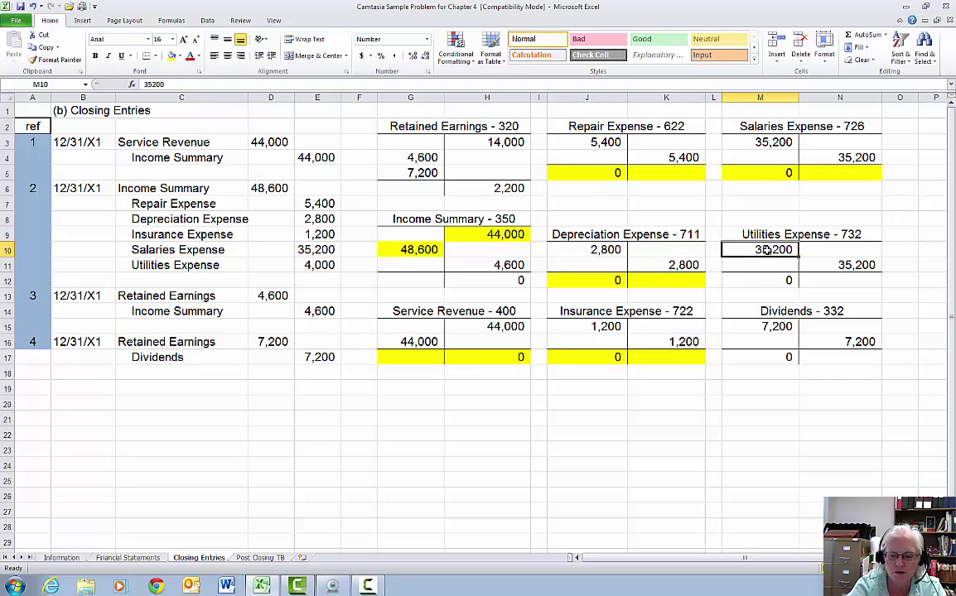
key(Delete)
click(858, 253)
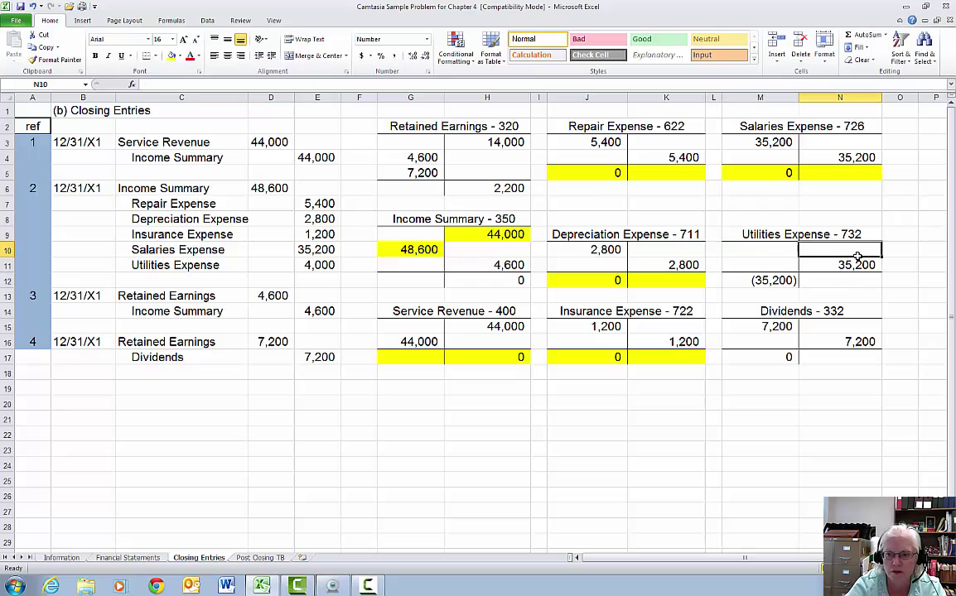
click(844, 262)
key(Delete)
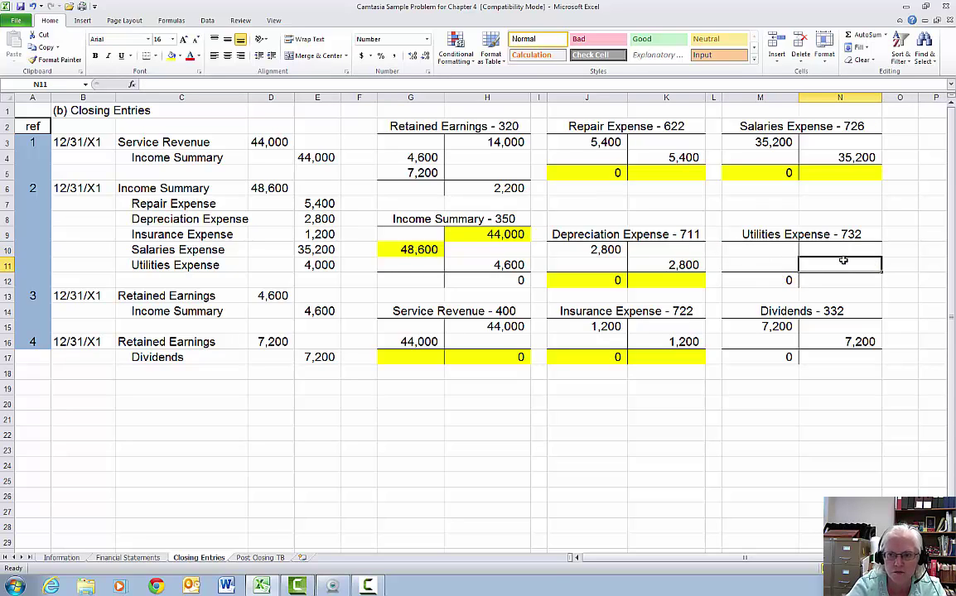
Link the Utilities Expense debit in M10 to the account's closing credit in cell I29 on the Information sheet.
click(746, 251)
text(+)
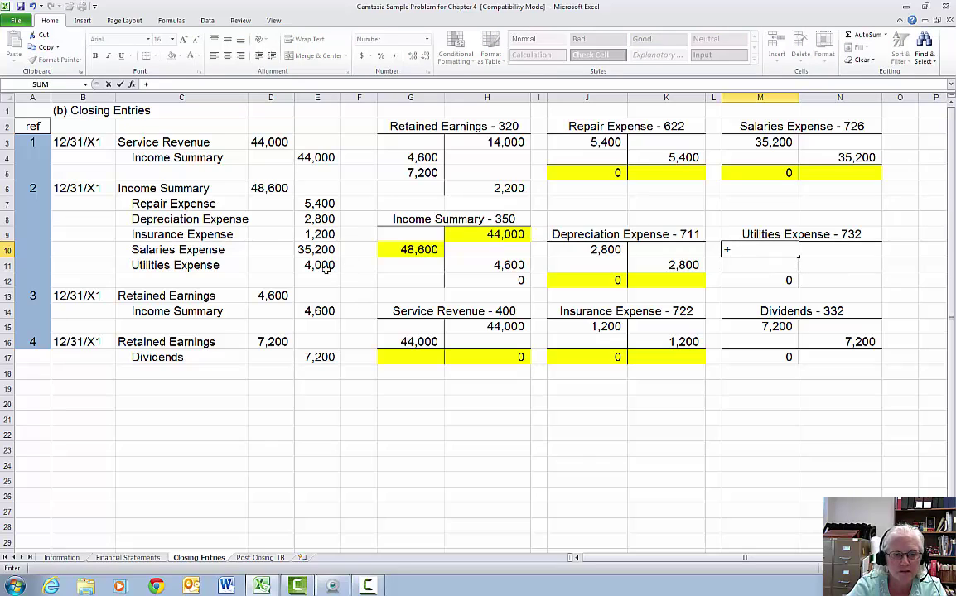
click(62, 558)
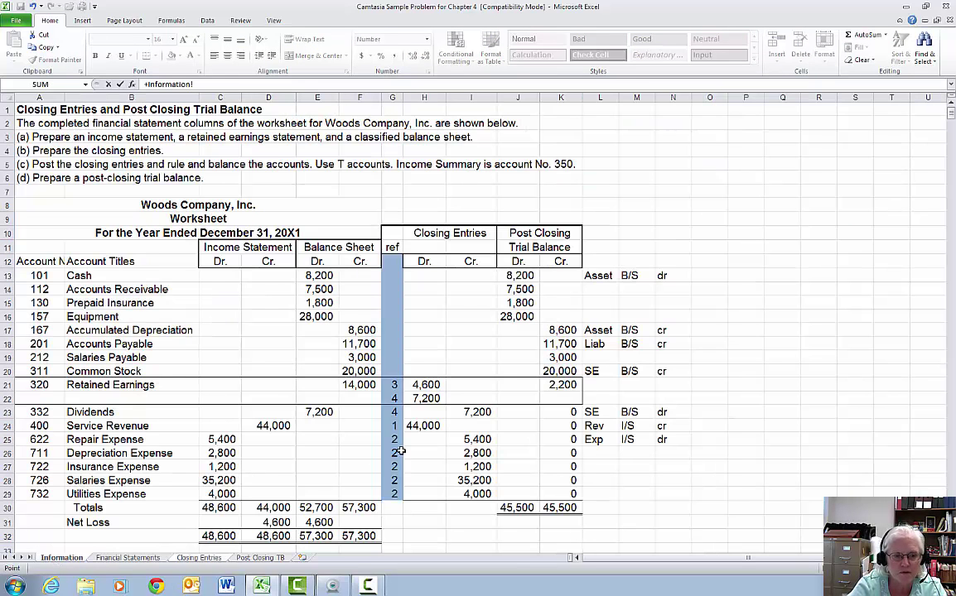
click(476, 495)
key(Return)
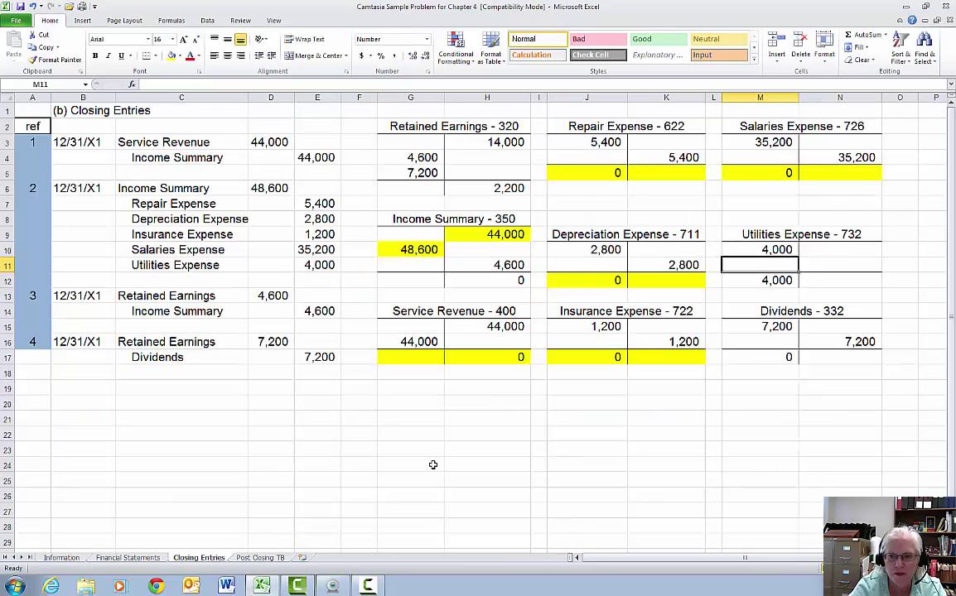
Link the Utilities Expense credit in N11 to journal cell E11 and highlight the balance row M12:N12 in yellow.
key(Right)
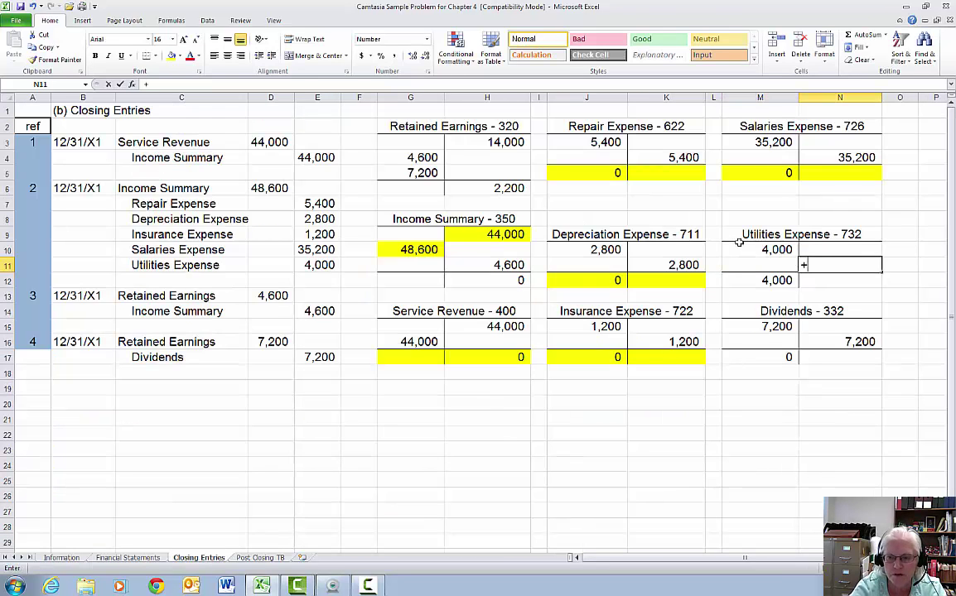
text(+)
click(322, 265)
key(Return)
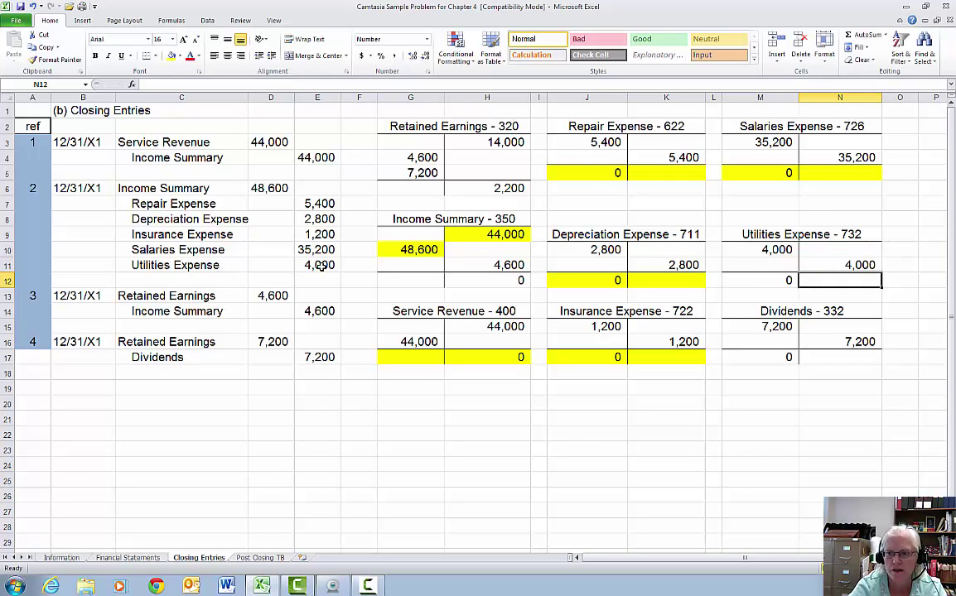
drag(749, 280, 808, 280)
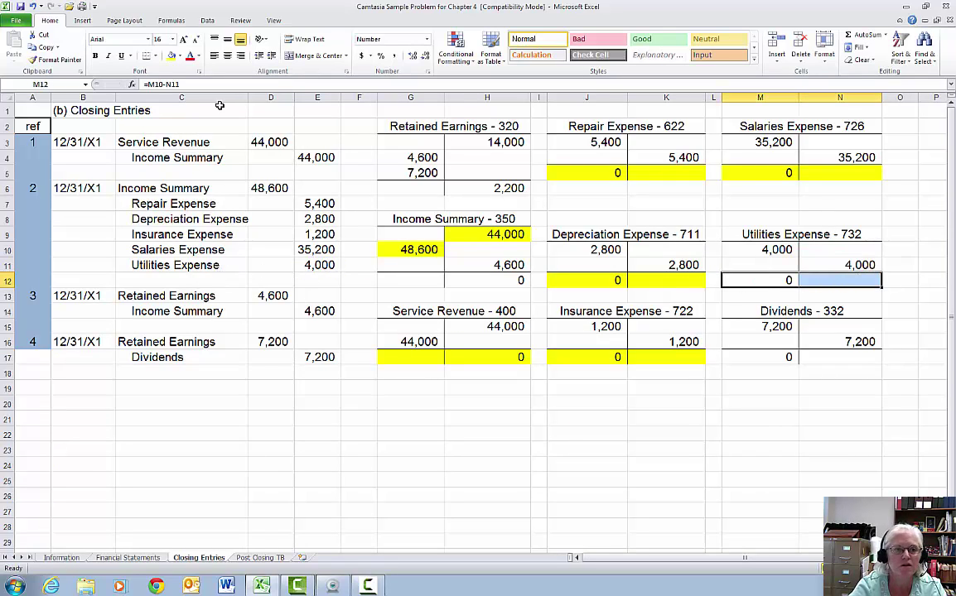
click(172, 55)
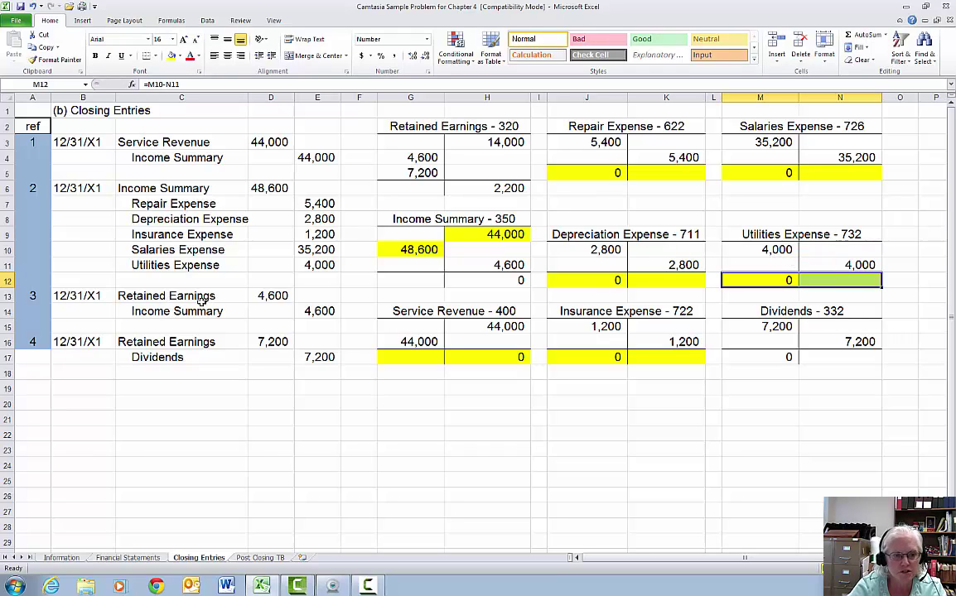
Check closing entry 3 against the Income Summary credit in H11 and add a bottom border under G10:H10.
click(77, 296)
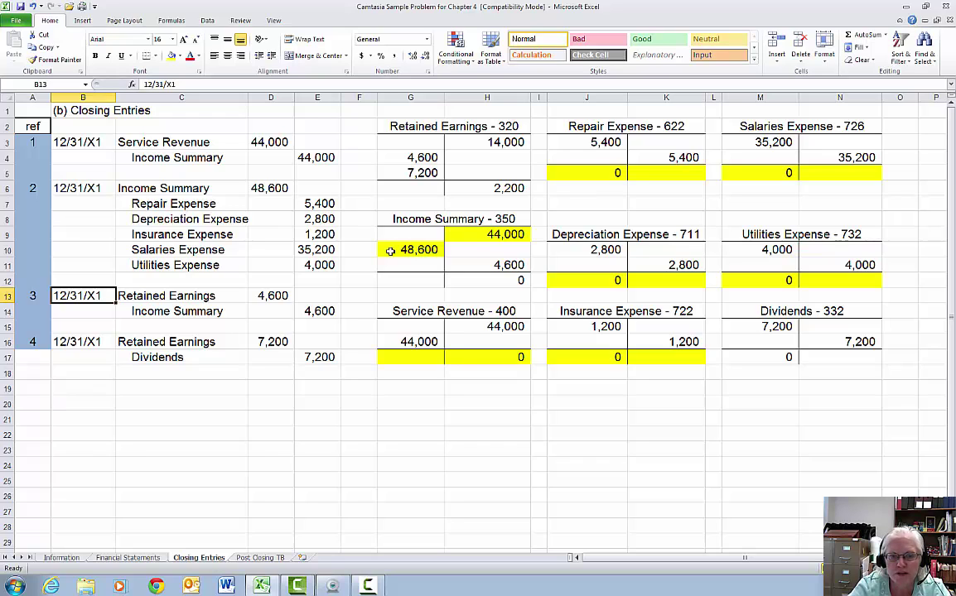
click(489, 269)
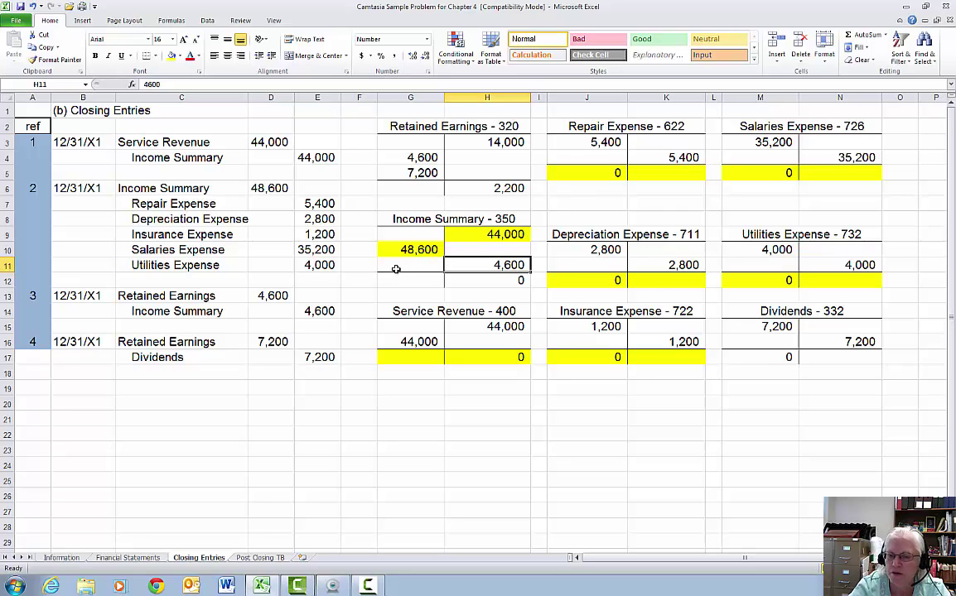
drag(392, 249, 493, 251)
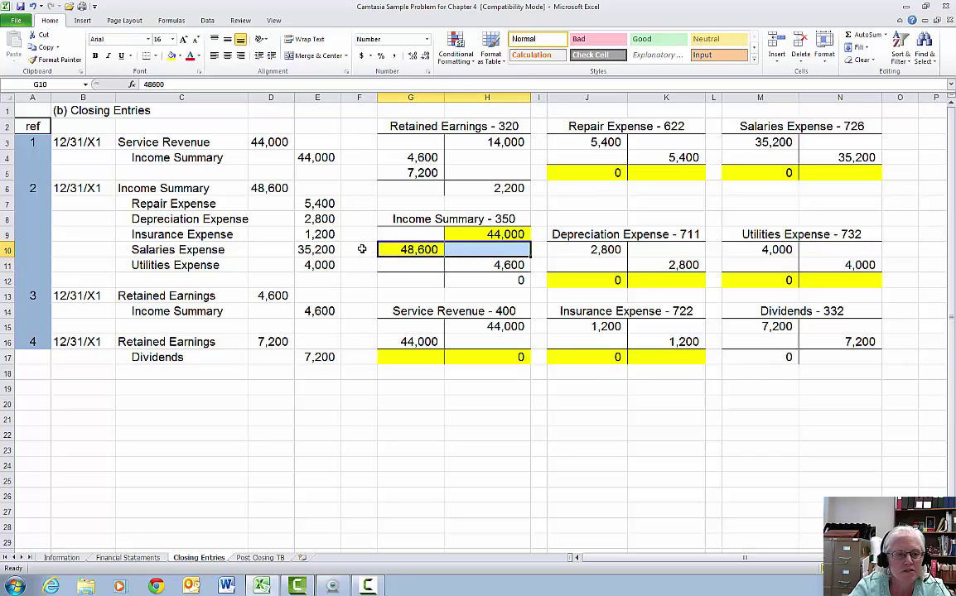
click(145, 56)
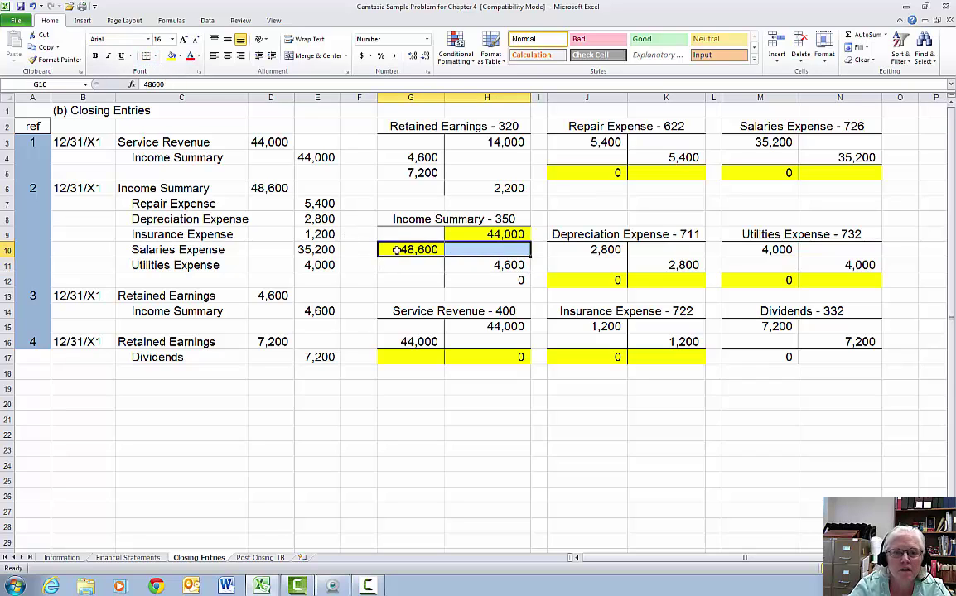
Enter the formula =+H9-G10 in cell G11 as the Income Summary balance before closing.
click(412, 265)
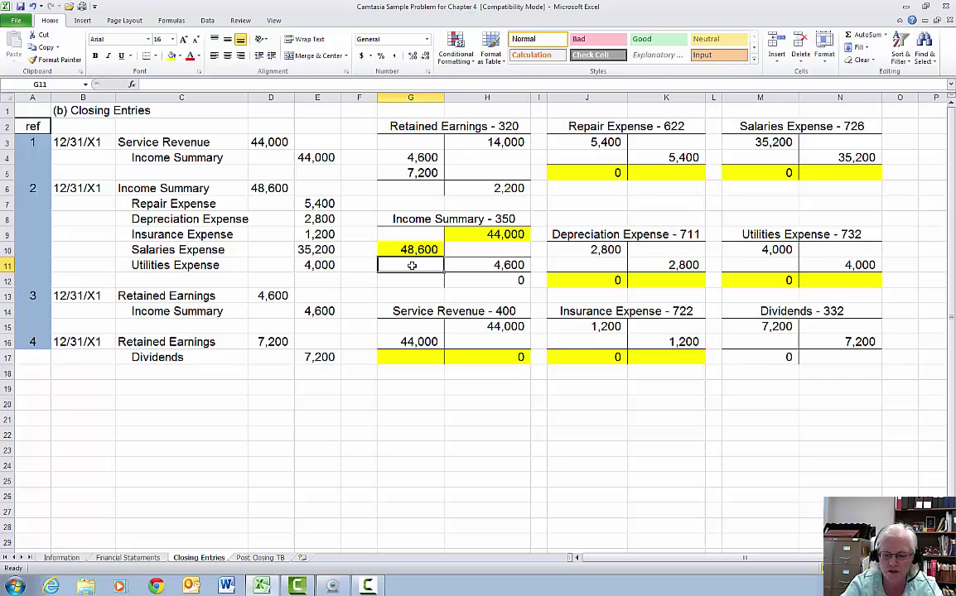
text(=+)
click(452, 235)
text(-)
click(416, 248)
key(Return)
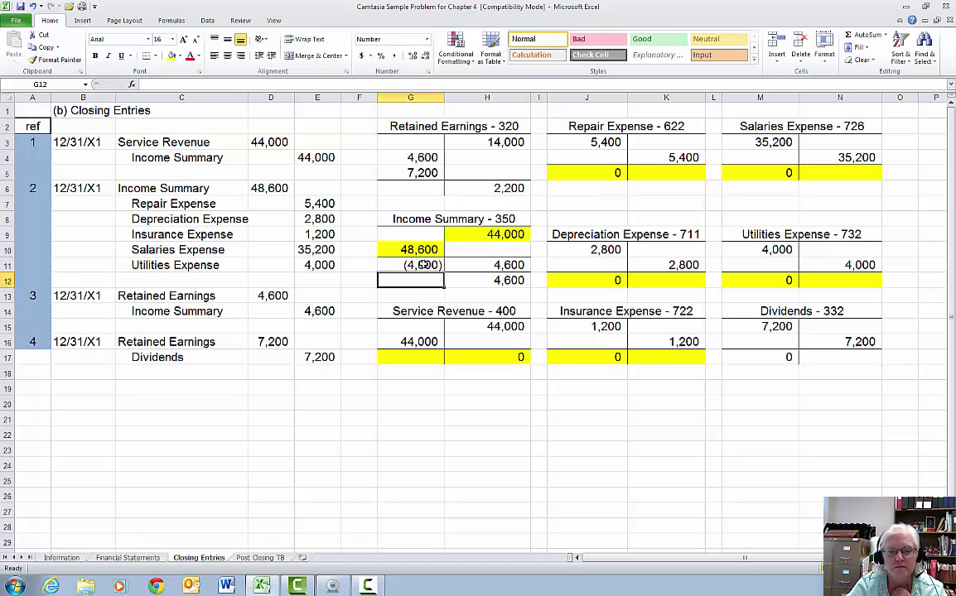
Change the Income Summary balance formula in G11 to =-H9-G10.
click(423, 265)
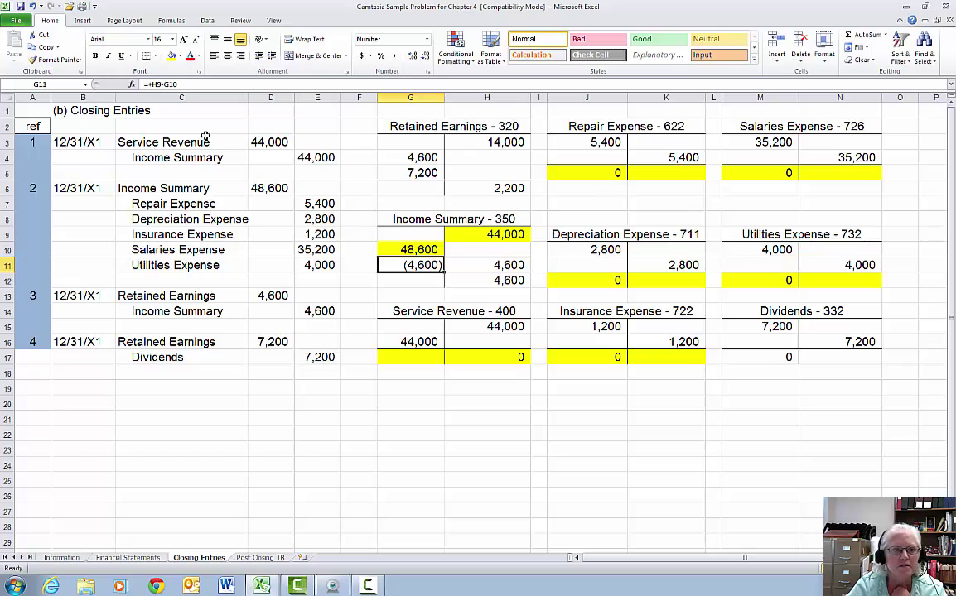
click(152, 84)
key(BackSpace)
text(-)
key(Return)
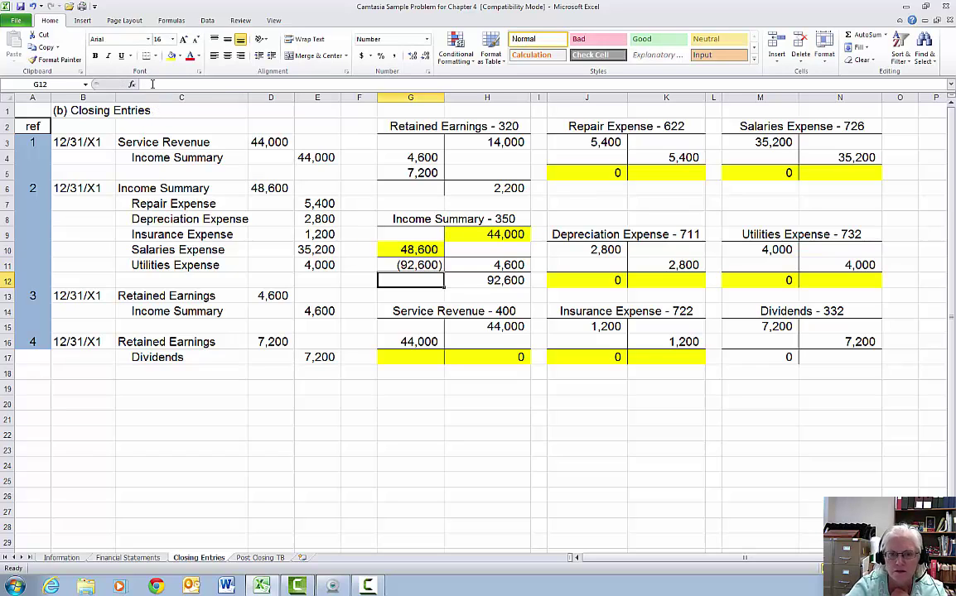
Clear the formula in G11 and rebuild it from the Income Summary amounts as =-H9-G10.
click(387, 263)
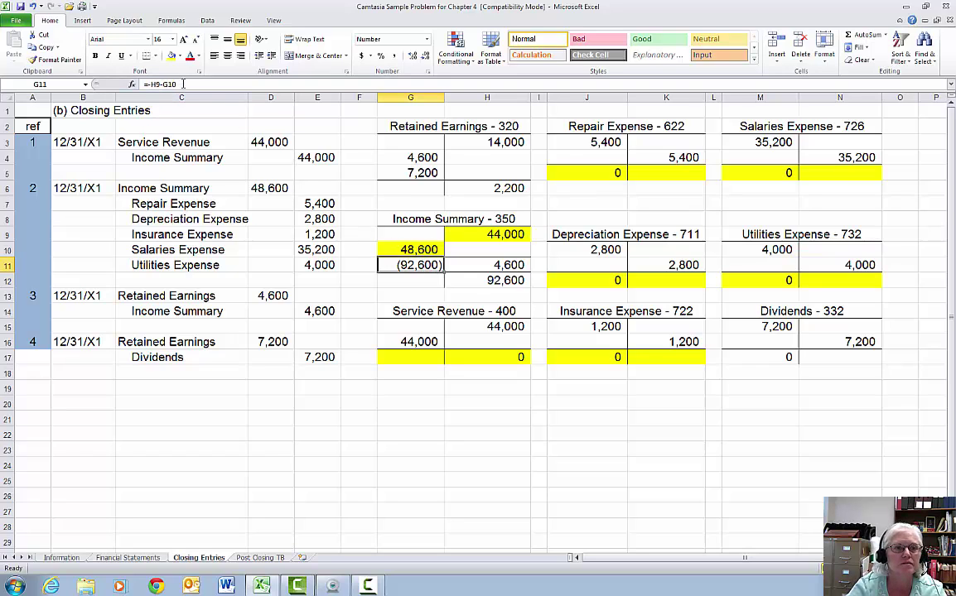
drag(176, 83, 120, 81)
key(Delete)
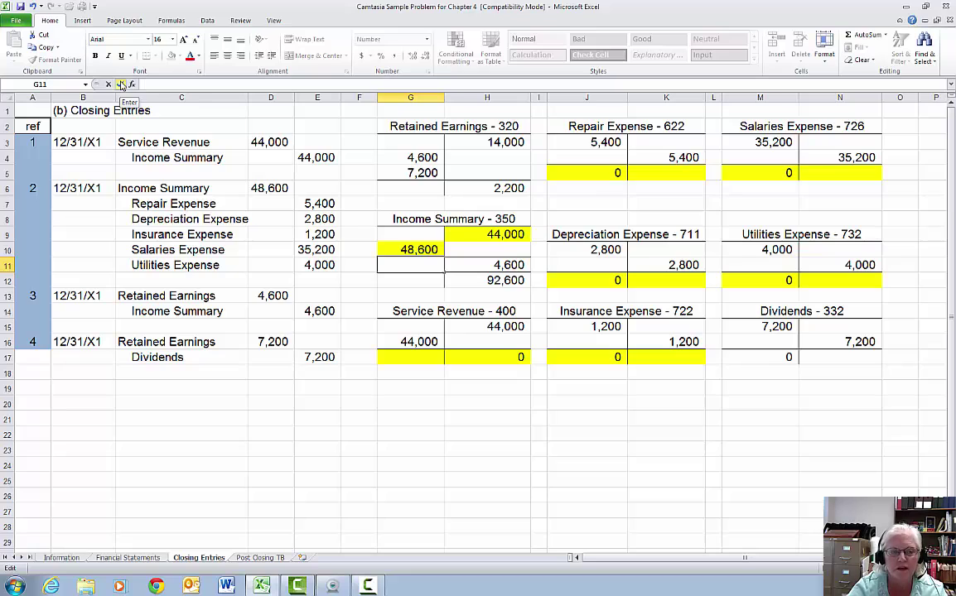
text(=)
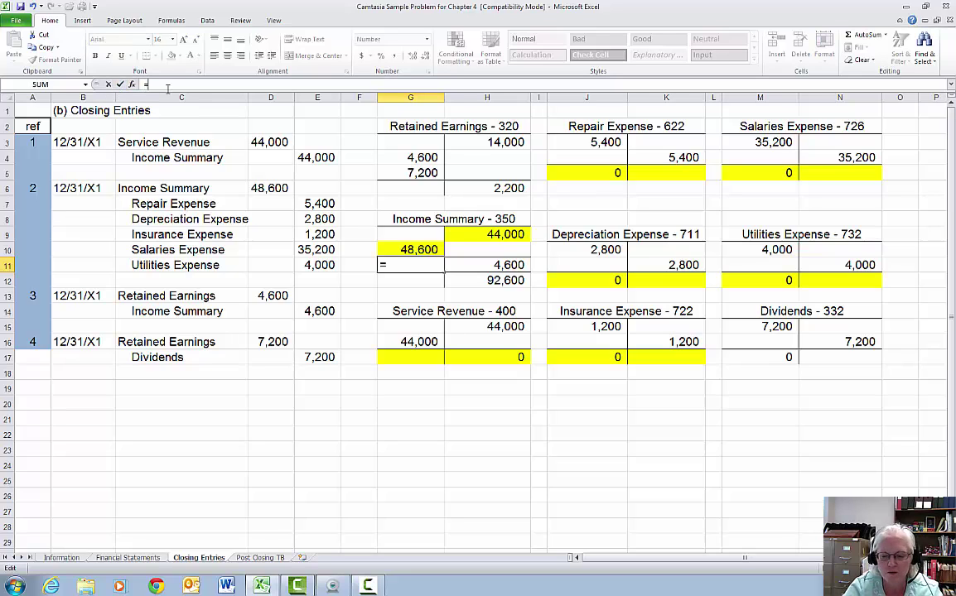
text(-)
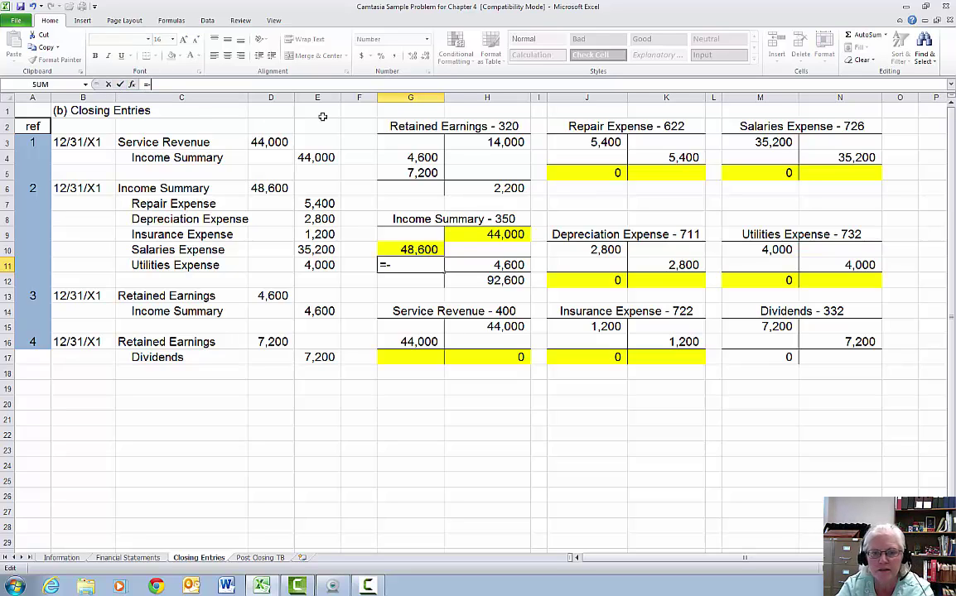
click(472, 233)
text(-)
click(418, 249)
key(Return)
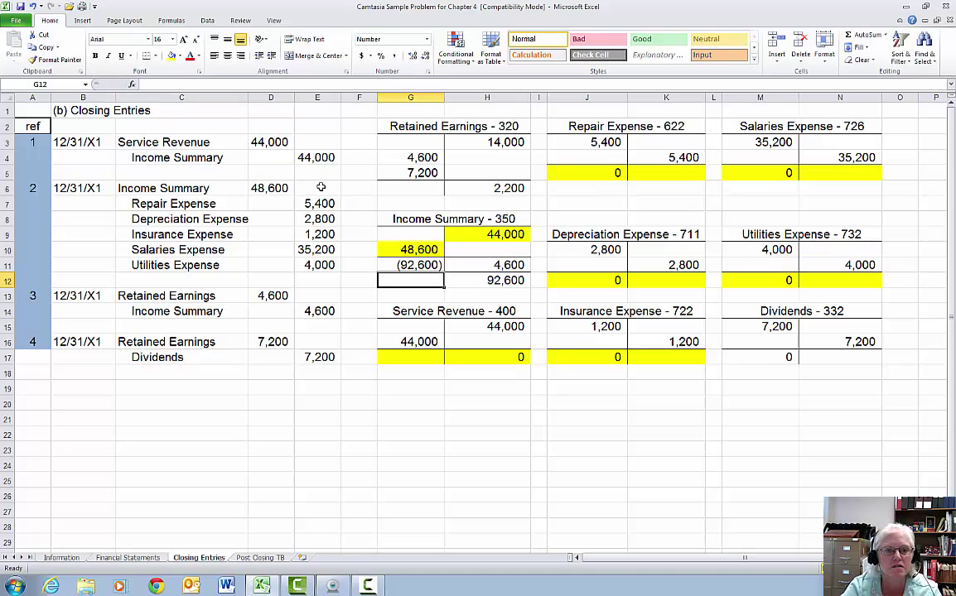
Switch the sign of H9 so that the formula in G11 reads =+H9-G10.
click(389, 264)
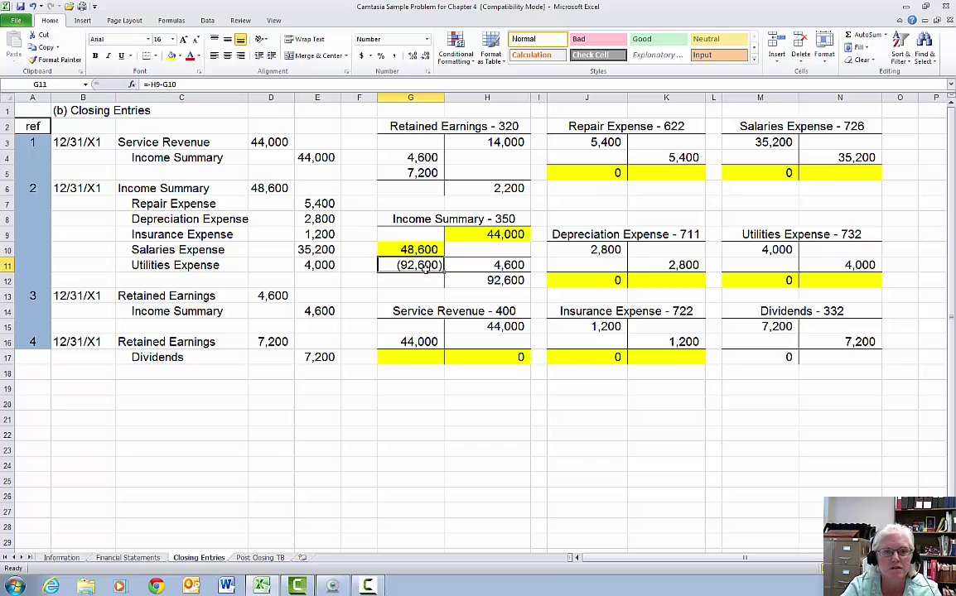
click(178, 84)
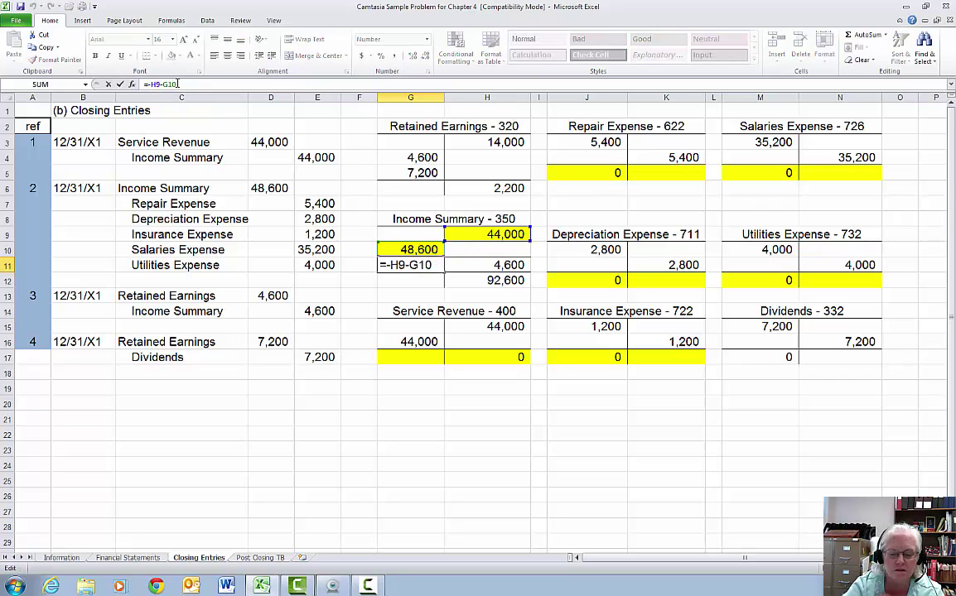
text(+)
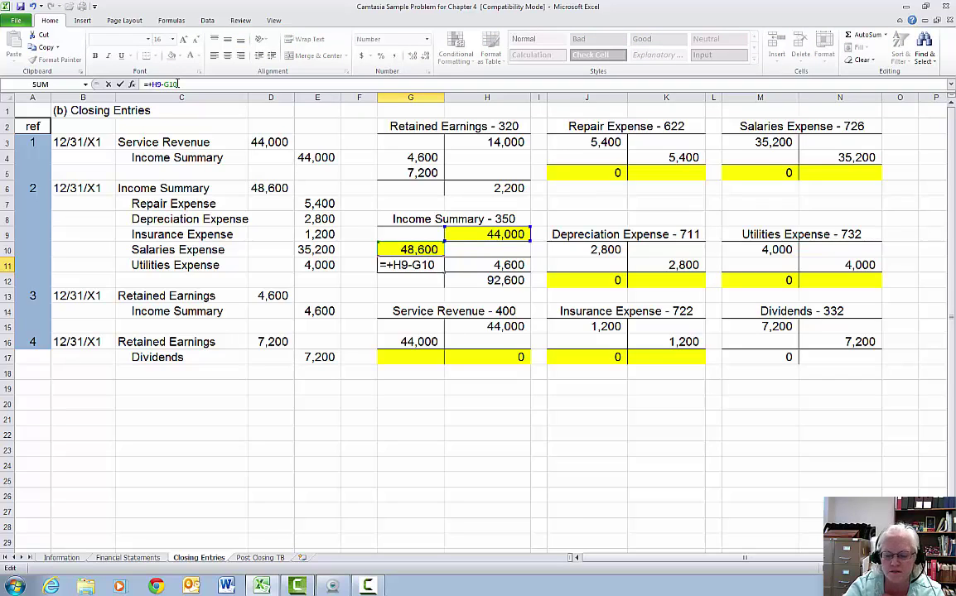
key(Return)
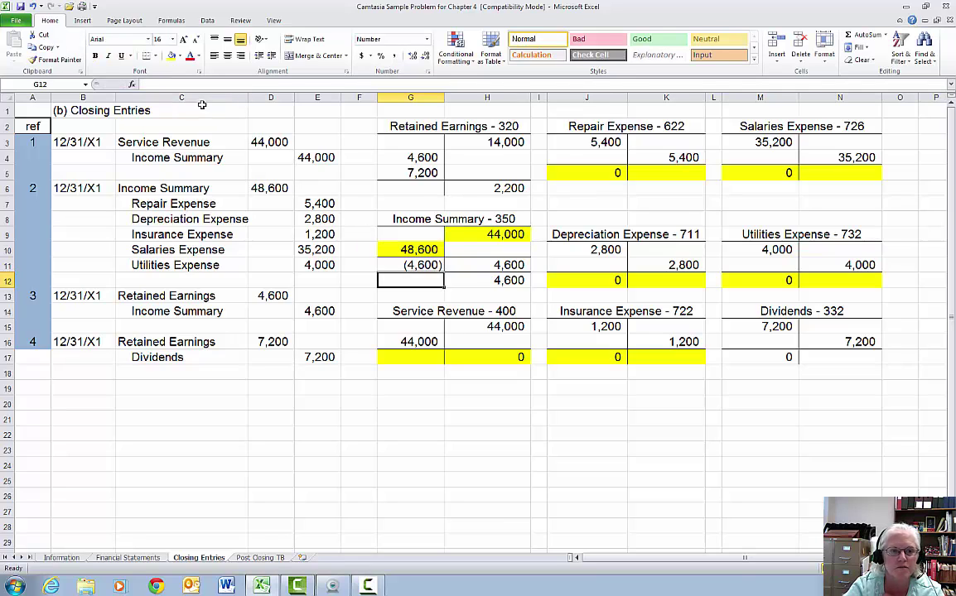
Reverse both signs in the Income Summary balance formula in G11, making it =-H9+G10.
click(383, 265)
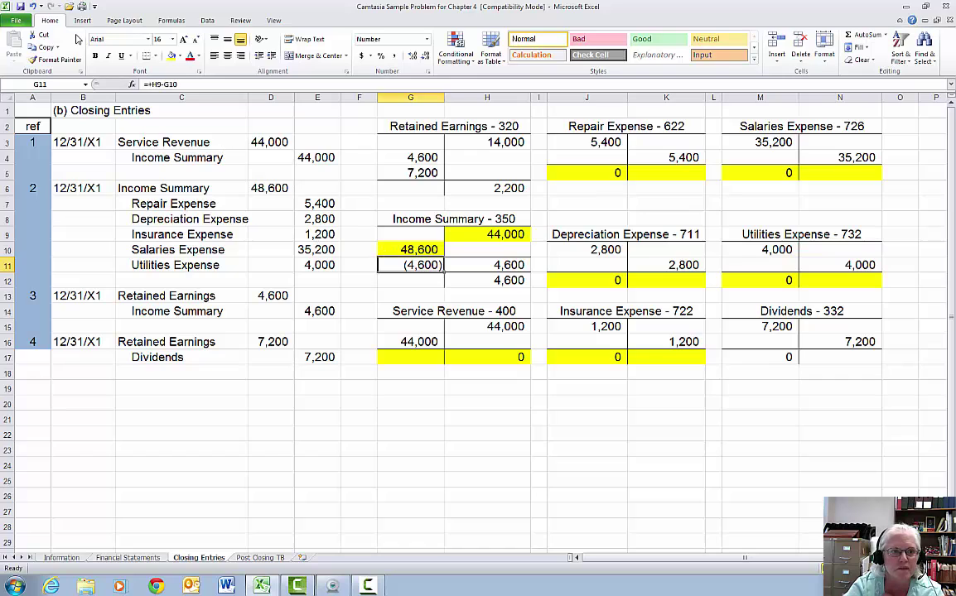
click(148, 85)
key(Delete)
text(-)
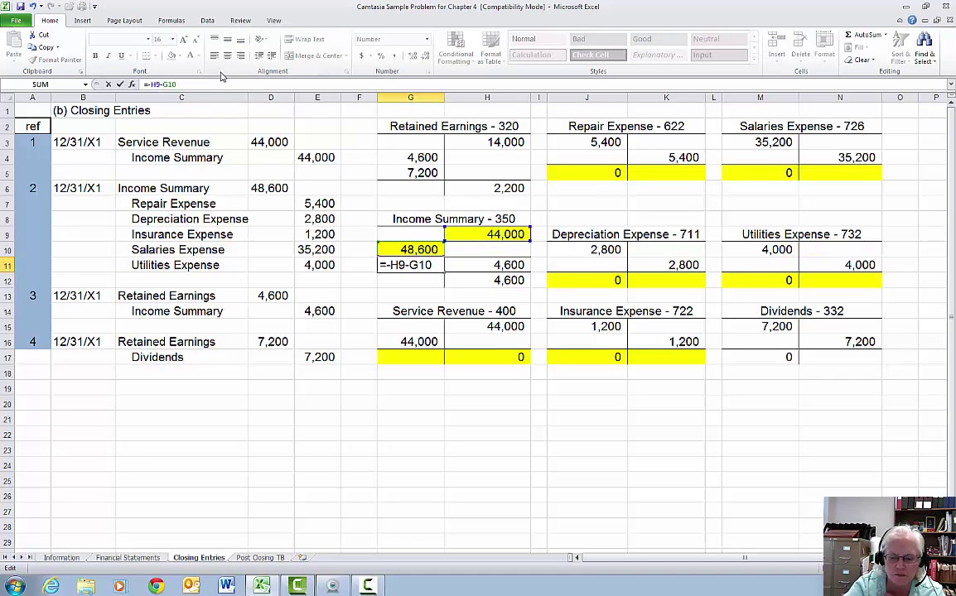
key(BackSpace)
text(+)
key(Return)
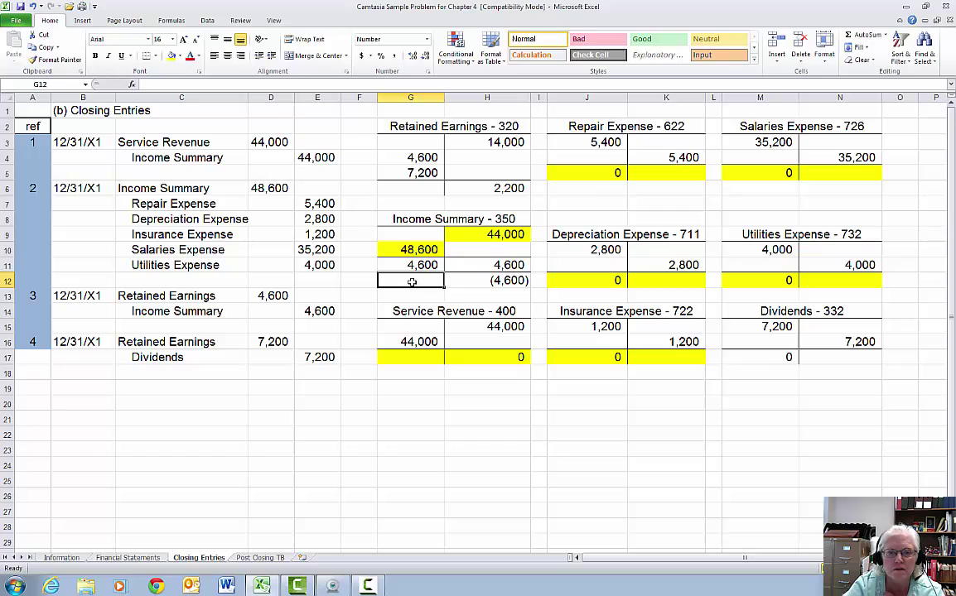
Replace the ending balance formula in H12 of the Income Summary T account with =+G11-H11.
click(492, 281)
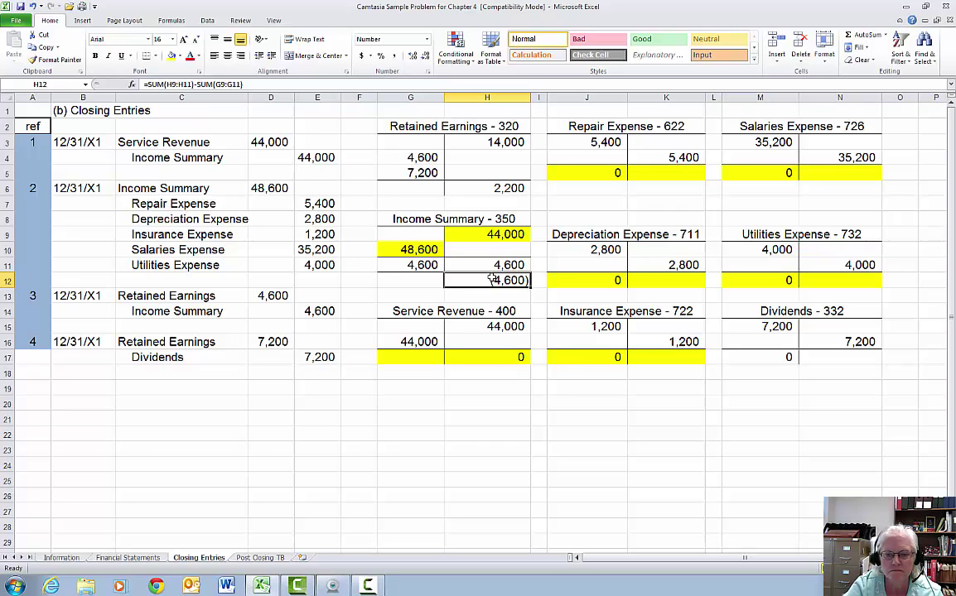
key(Delete)
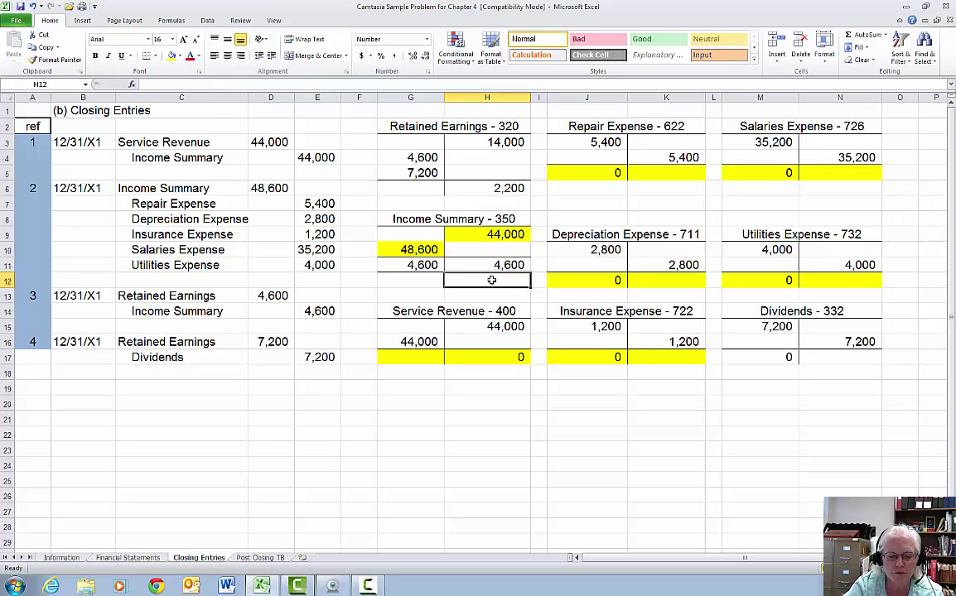
text(=)
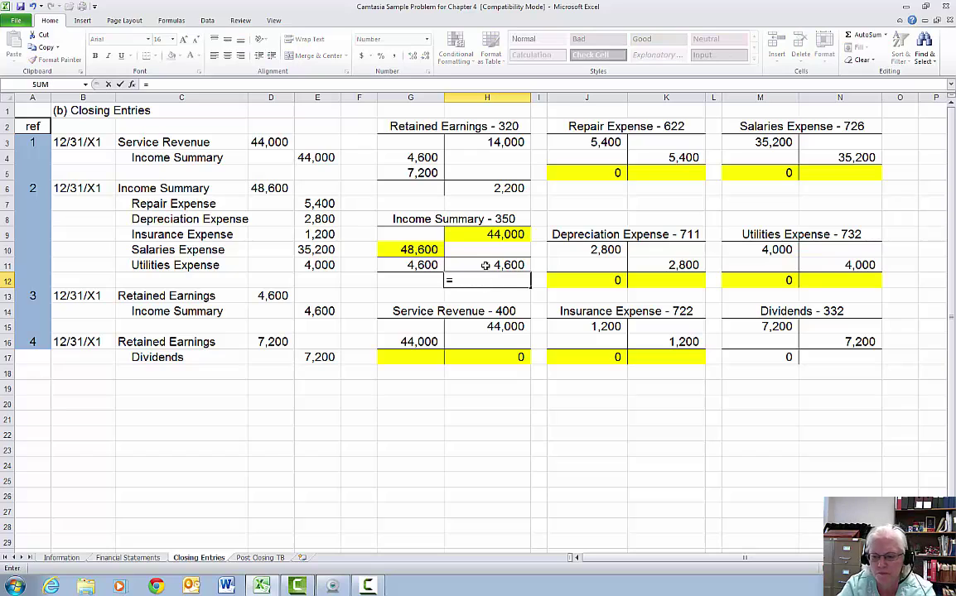
text(+)
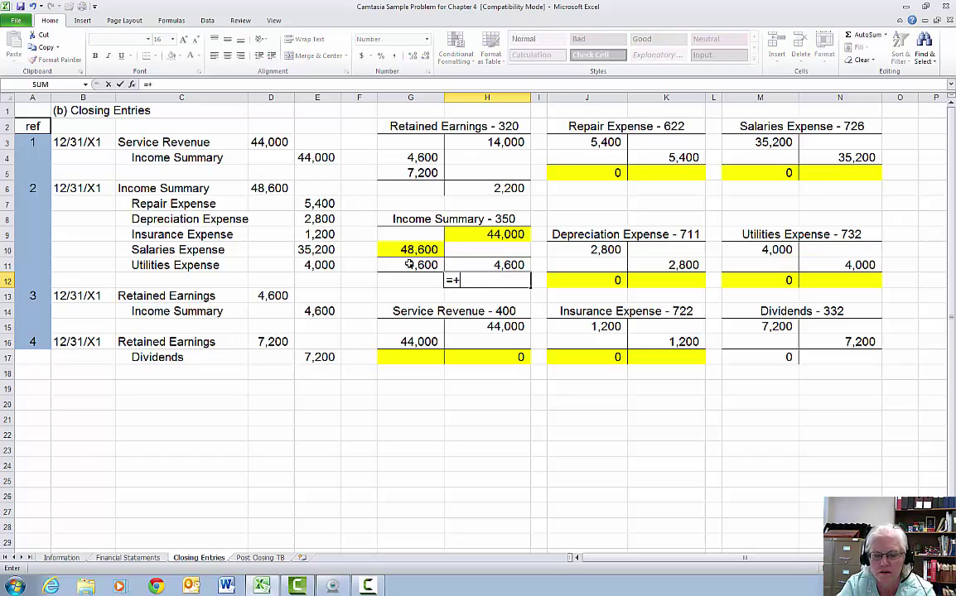
click(409, 264)
text(-)
click(465, 261)
key(Return)
click(486, 280)
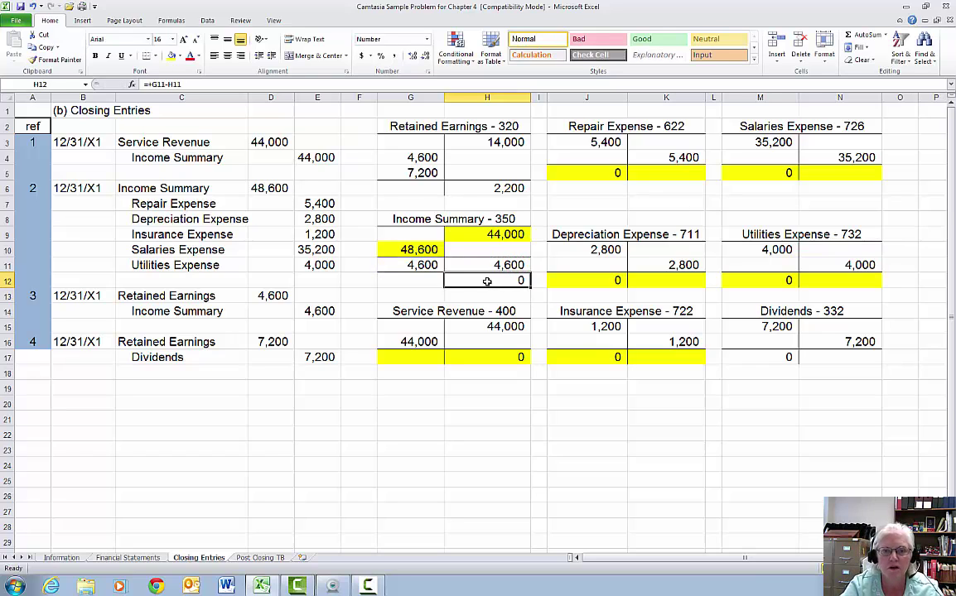
Highlight the Income Summary ending balance row G12:H12 in yellow and the balance before closing in G11 in green.
drag(381, 281, 470, 280)
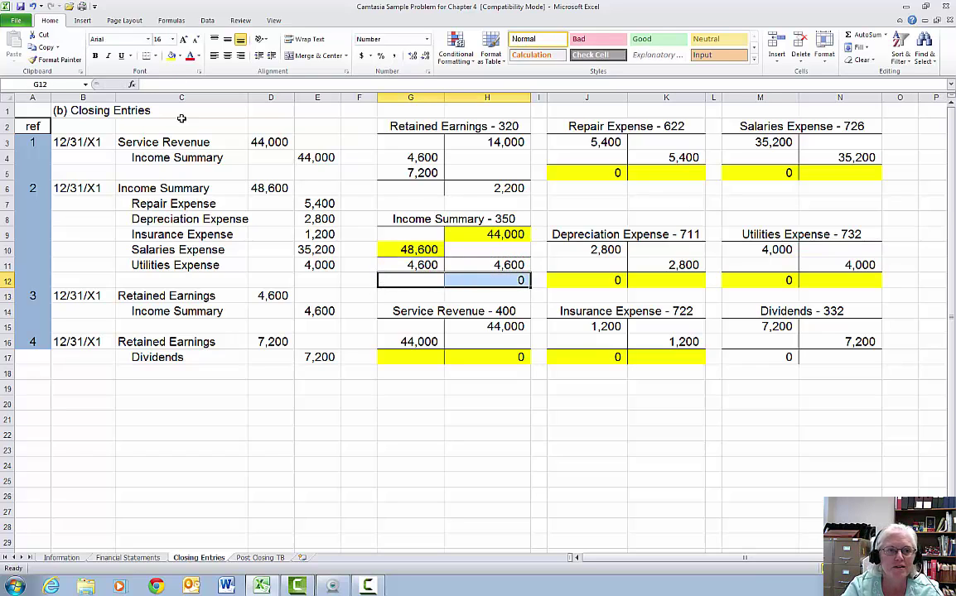
click(172, 55)
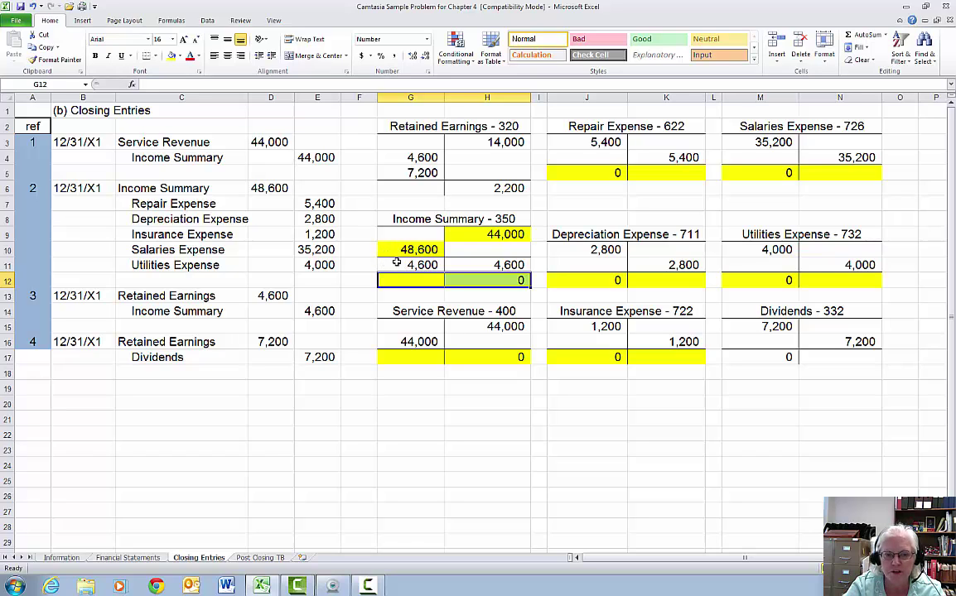
click(424, 264)
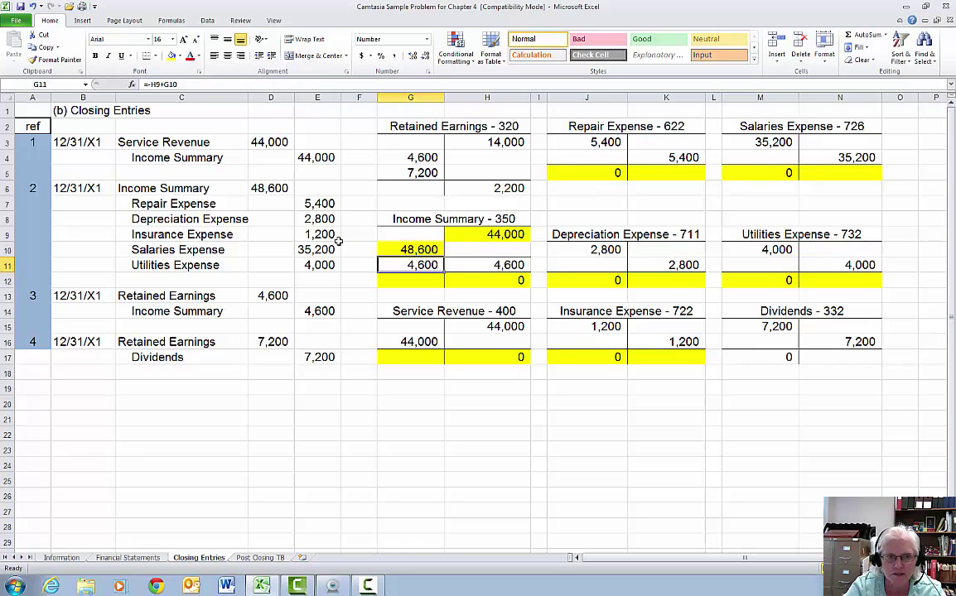
click(178, 57)
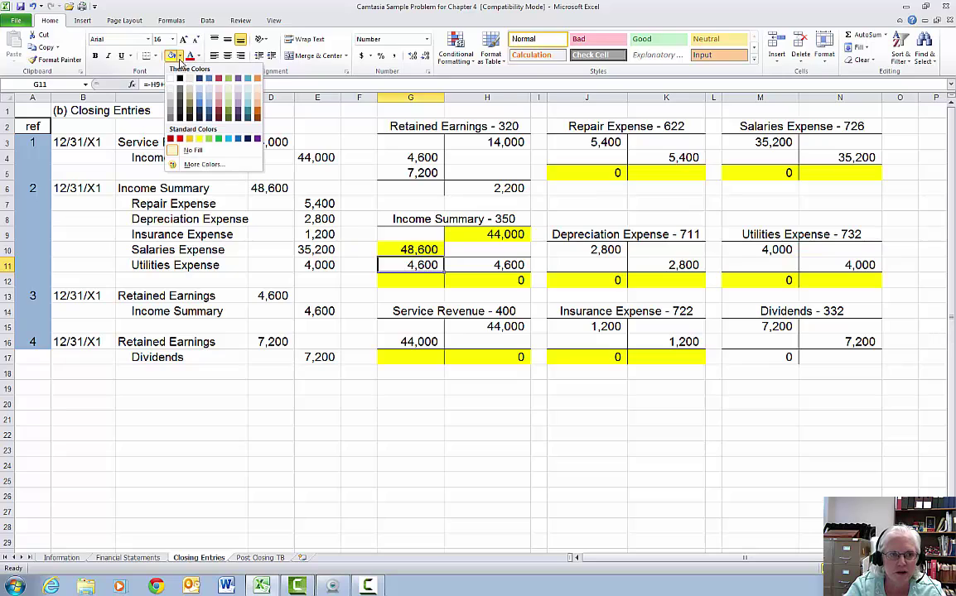
click(218, 139)
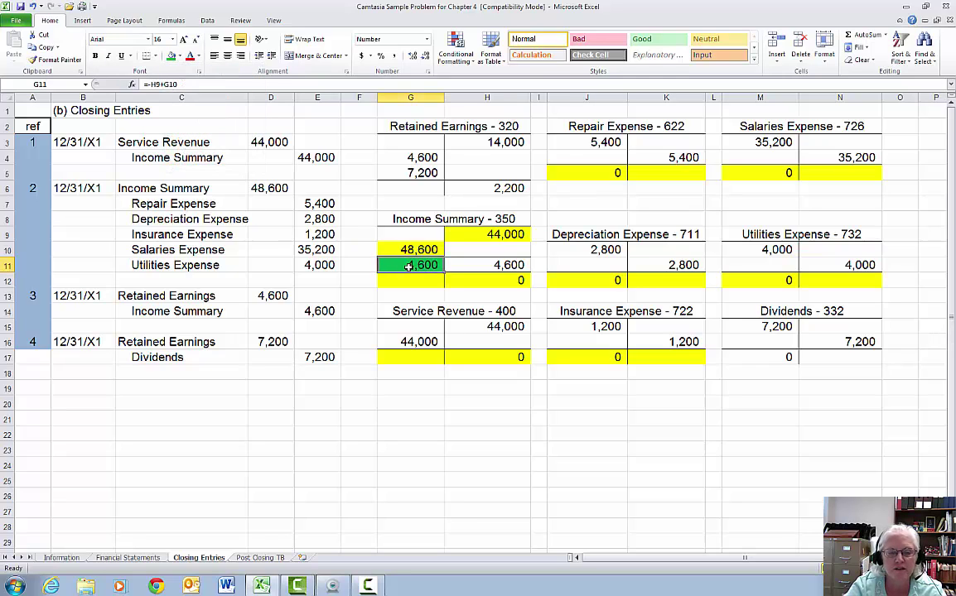
Check the Income Summary credit in H11 and trace the Retained Earnings debit from D13 to G4 of its T account.
click(499, 264)
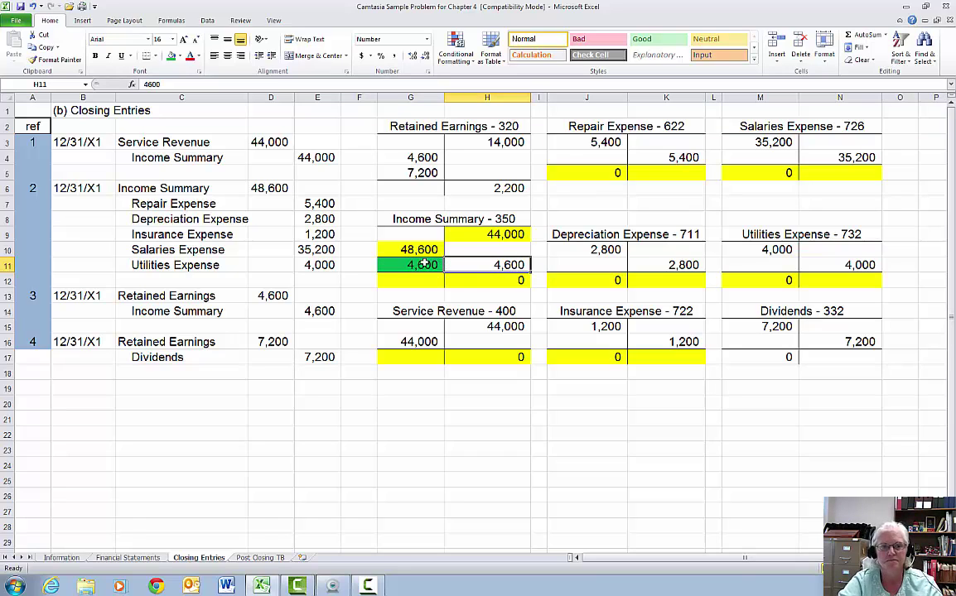
click(276, 295)
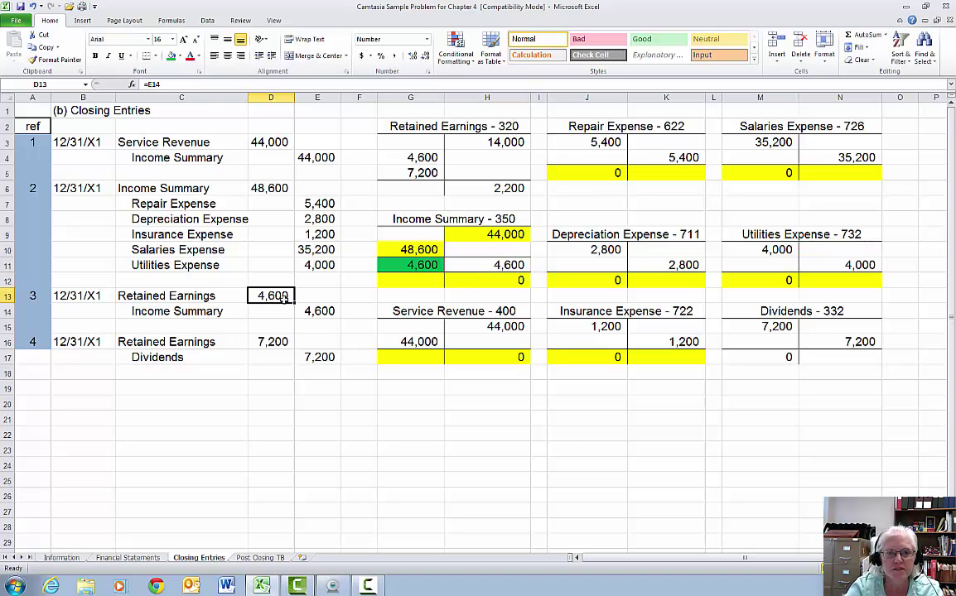
click(418, 158)
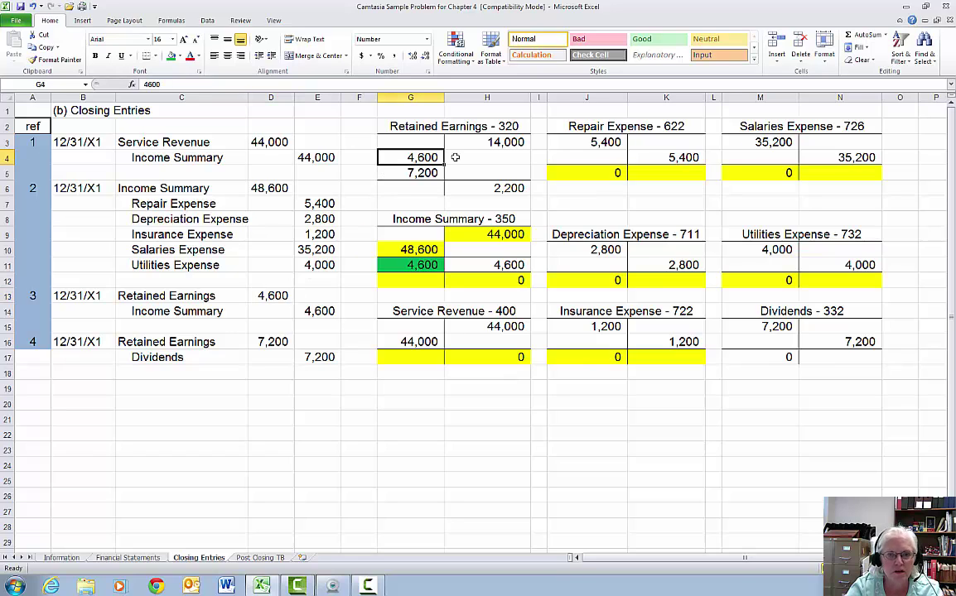
click(495, 140)
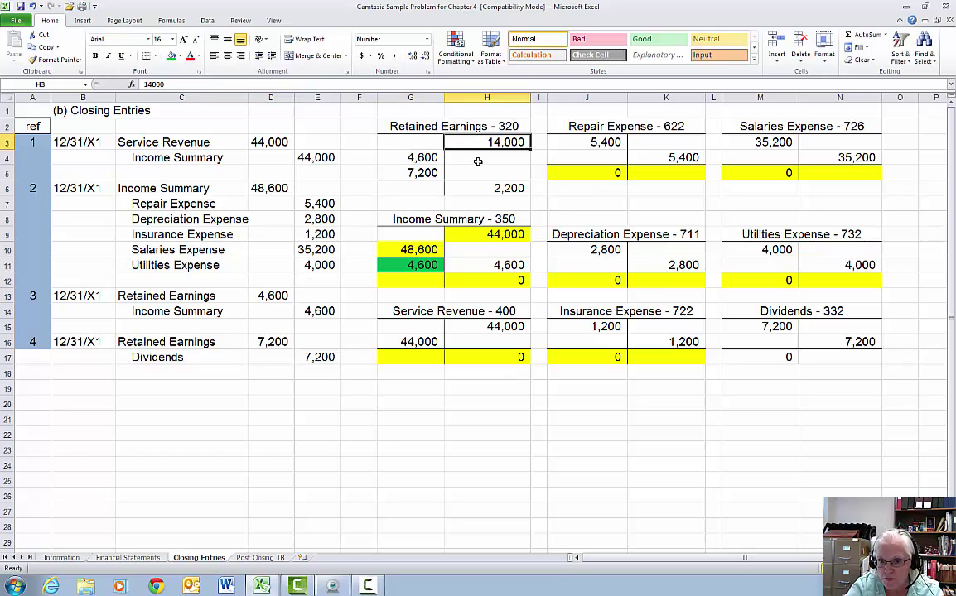
click(418, 158)
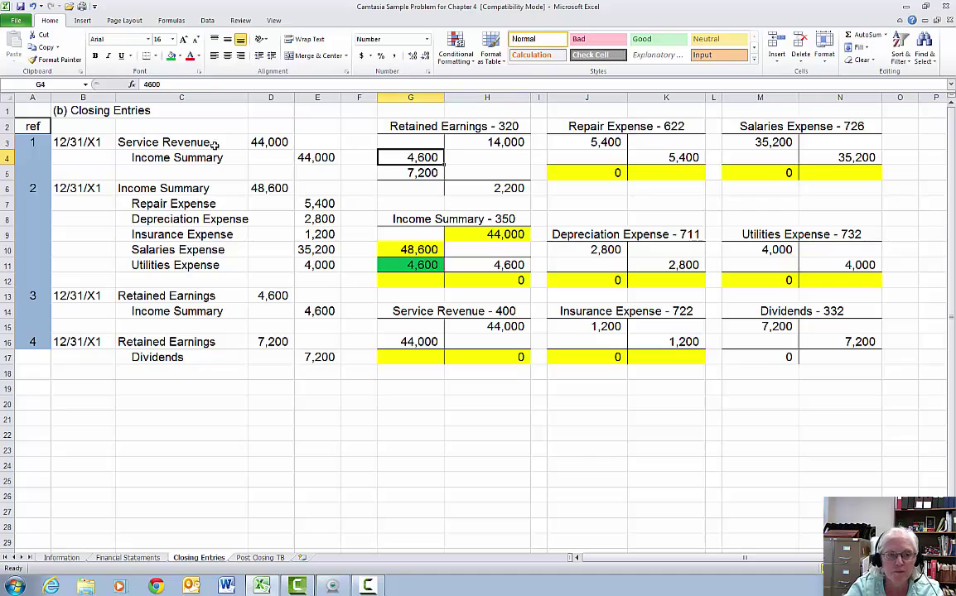
Highlight the Retained Earnings debit from closing entry 3, in G4 of its T account, in yellow.
click(177, 56)
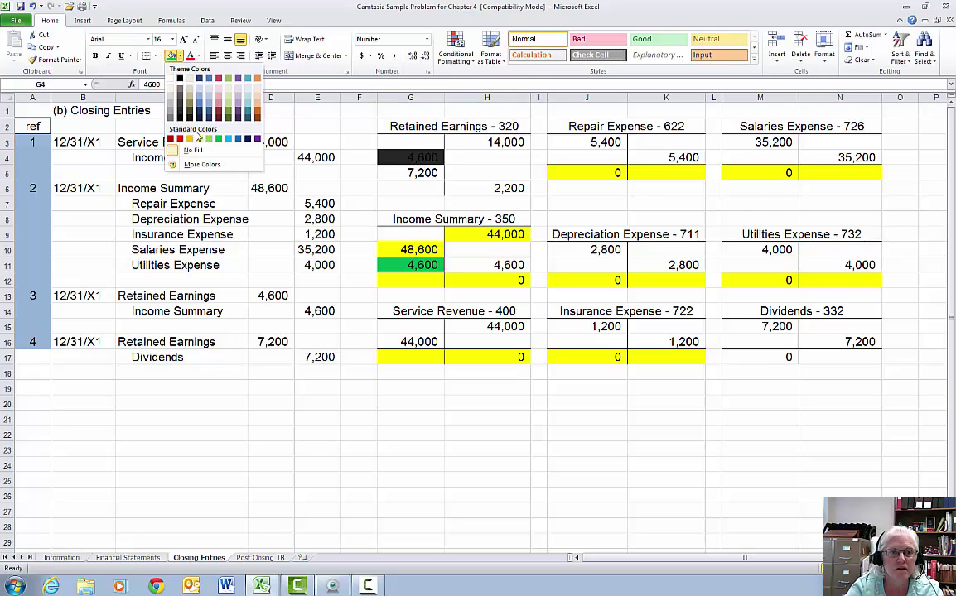
click(199, 139)
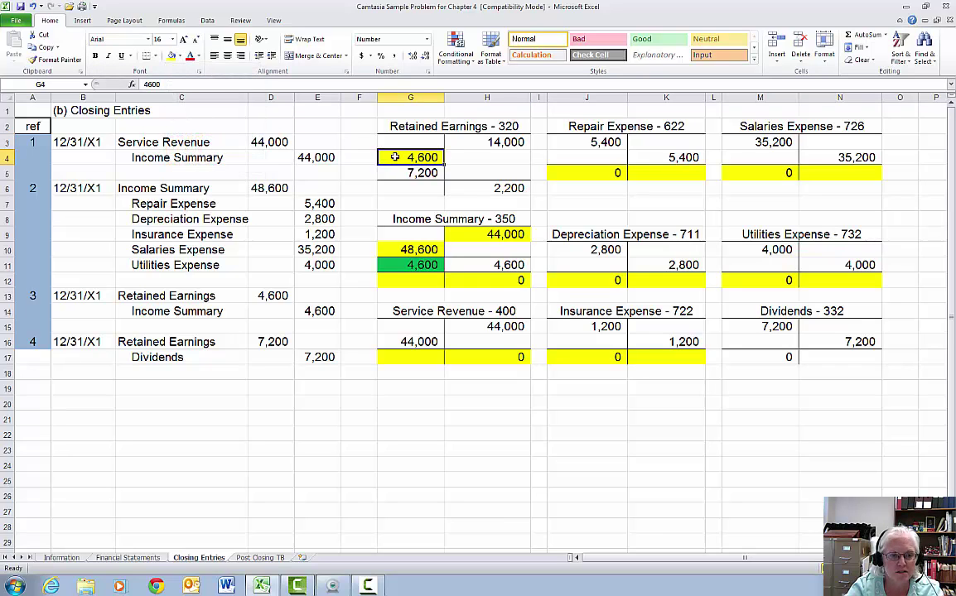
Trace the Dividends credit from E17 to N16 of its T account and highlight the Dividends ending balance row M17:N17 in yellow.
click(73, 342)
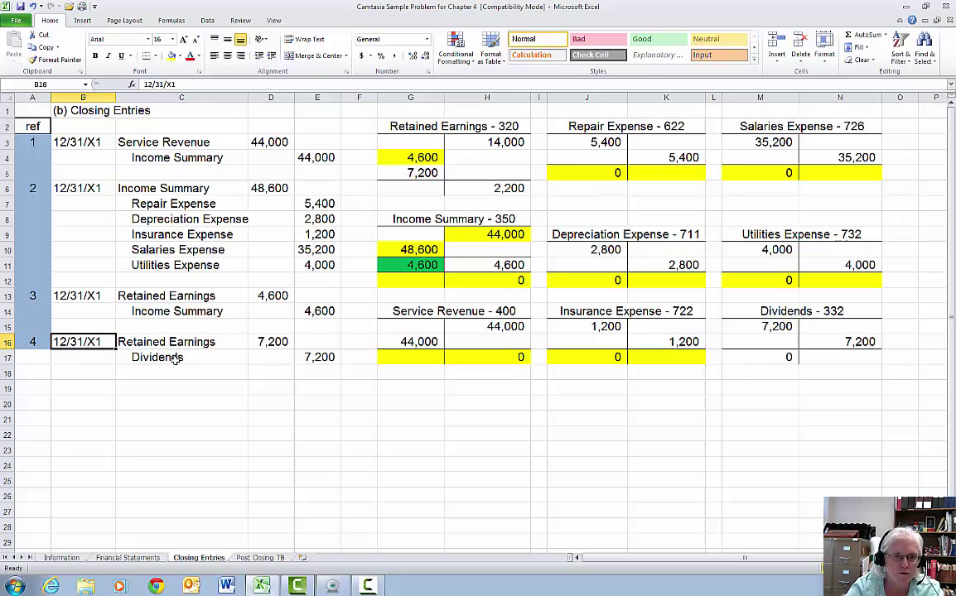
click(765, 328)
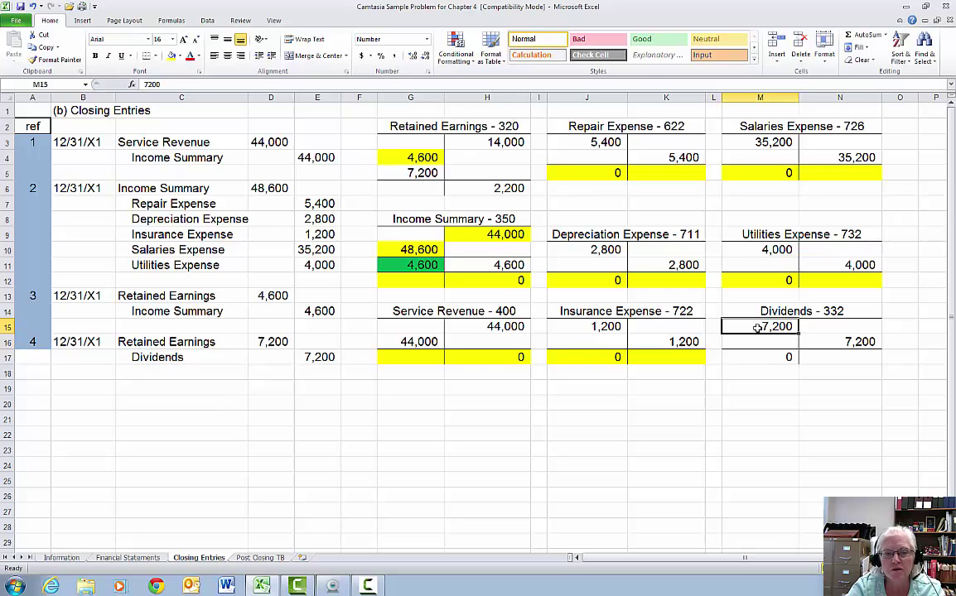
click(319, 357)
click(860, 341)
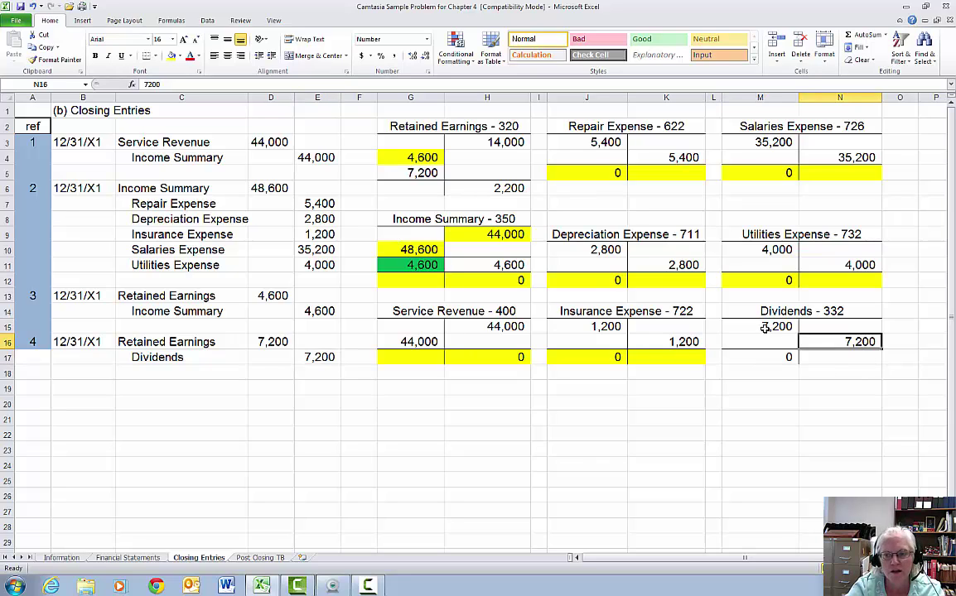
click(726, 357)
key(shift+Right)
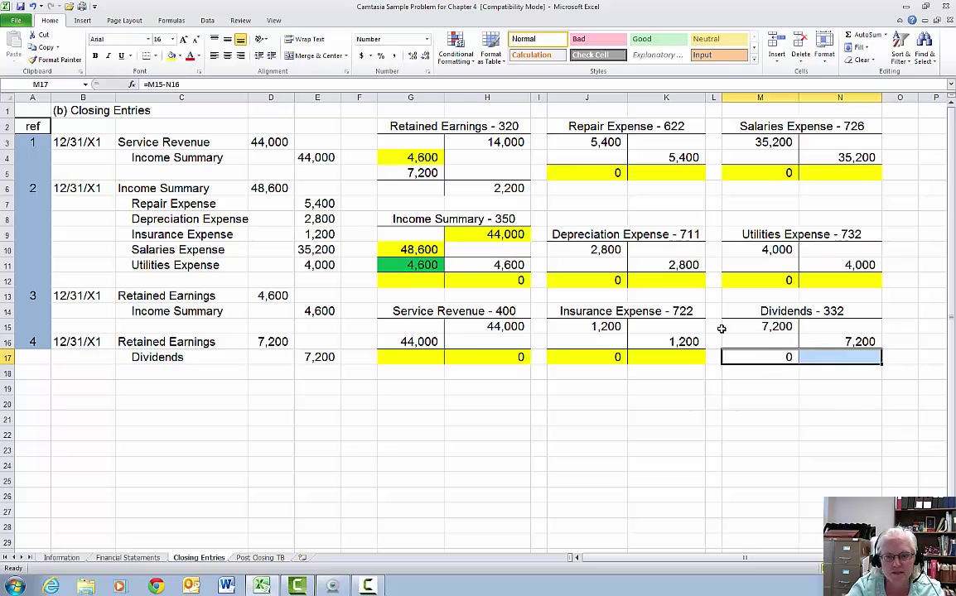
click(171, 55)
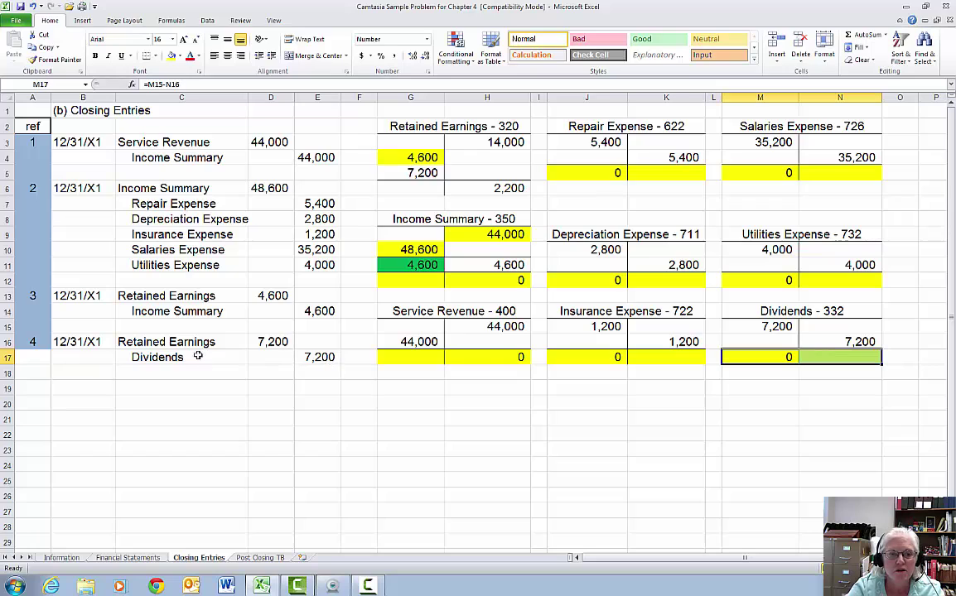
Review both lines of closing entry 4 and highlight its Retained Earnings debit posting in G5 in yellow.
drag(196, 357, 315, 359)
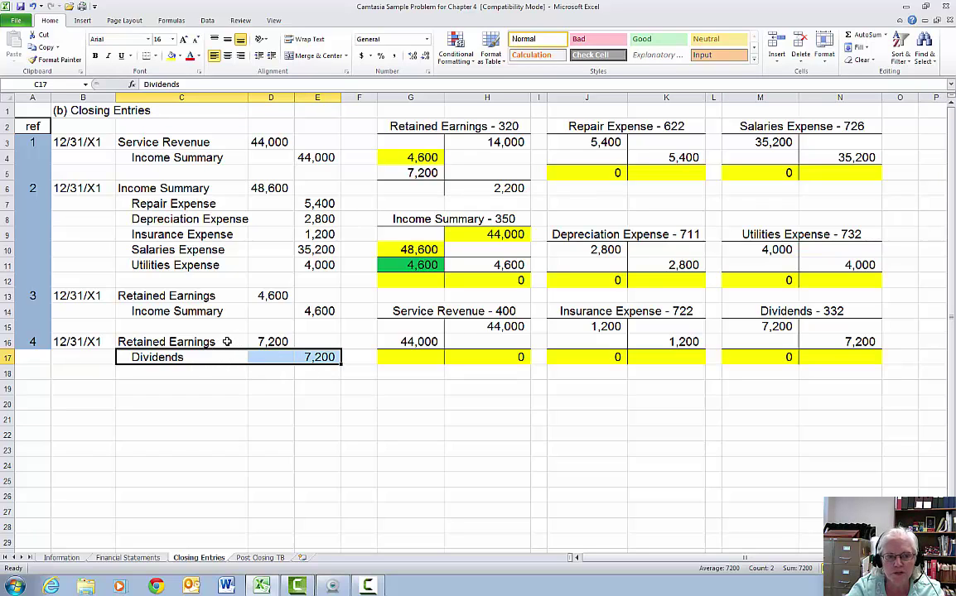
drag(226, 342, 272, 342)
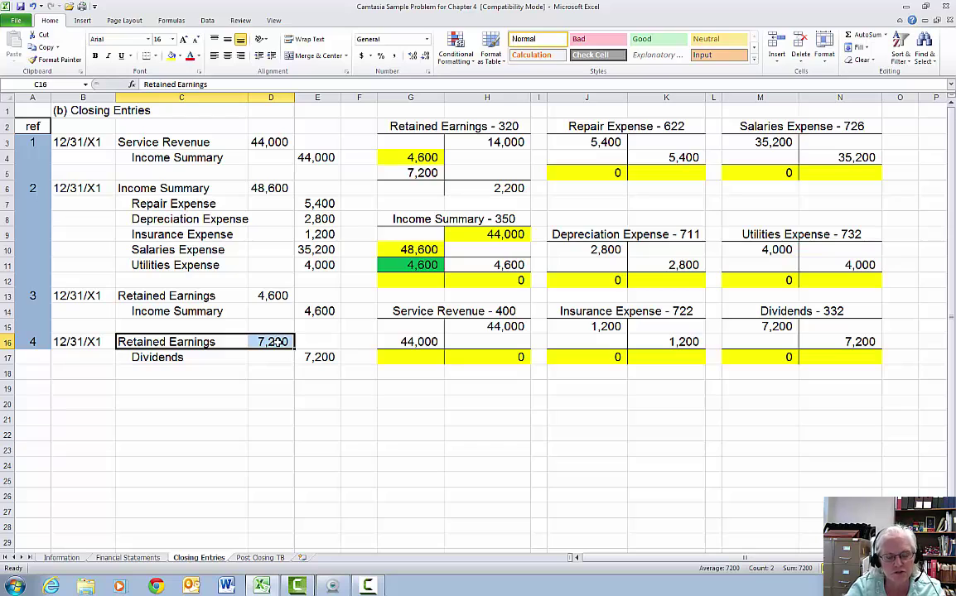
click(413, 173)
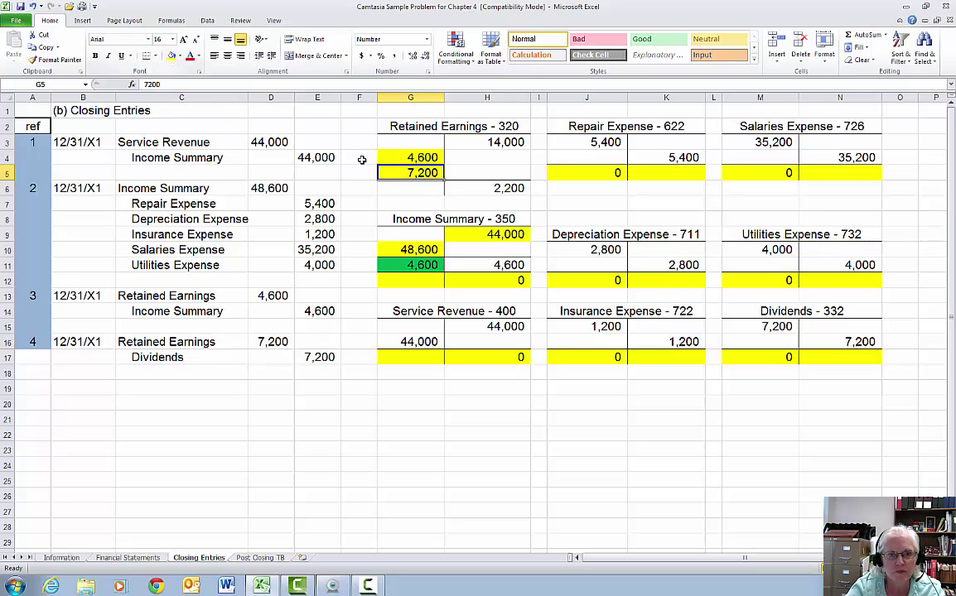
click(382, 157)
click(401, 174)
Check the opening Retained Earnings credit in H3 and highlight the account's ending balance row G6:H6 in yellow.
click(483, 144)
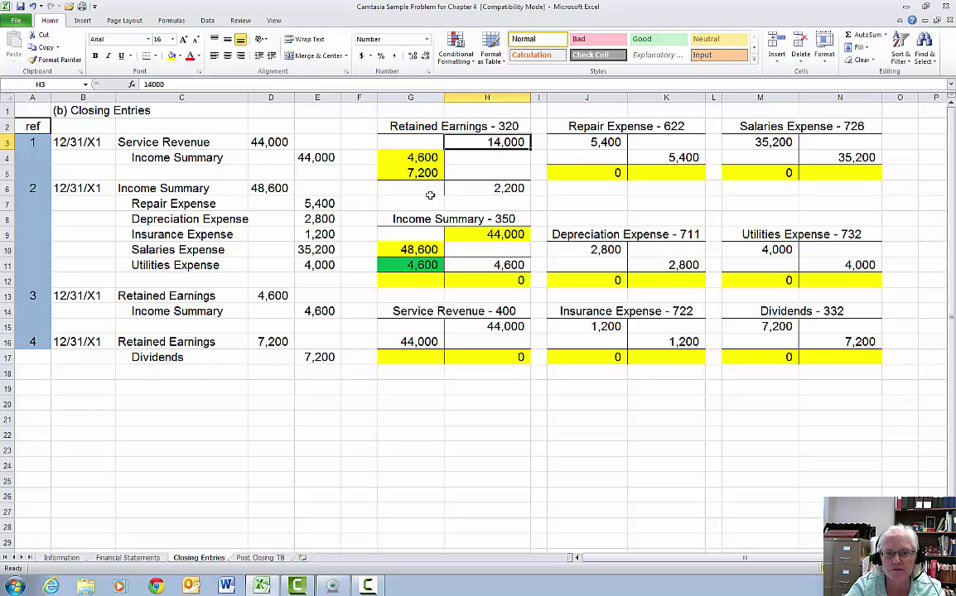
drag(384, 189, 454, 176)
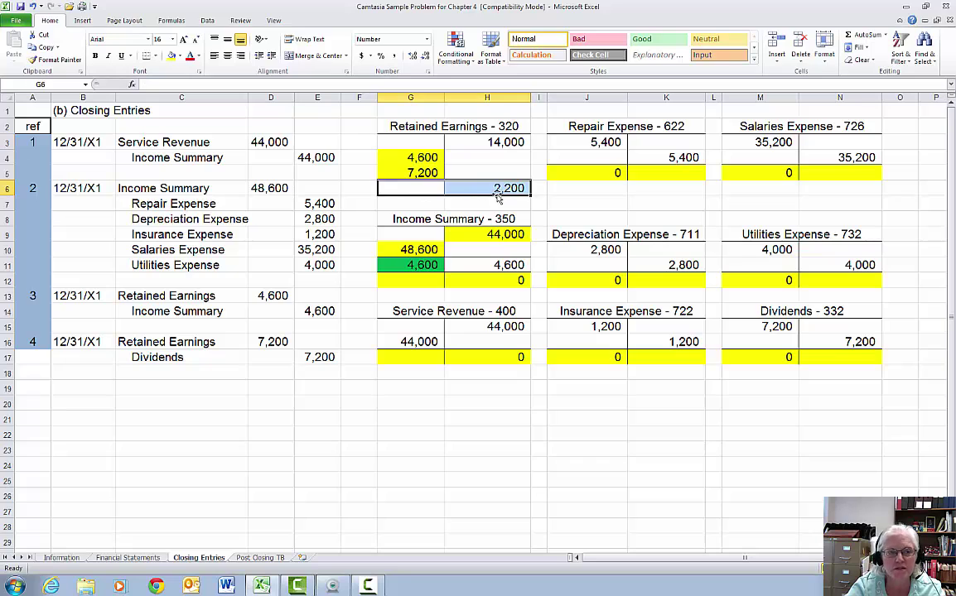
click(170, 56)
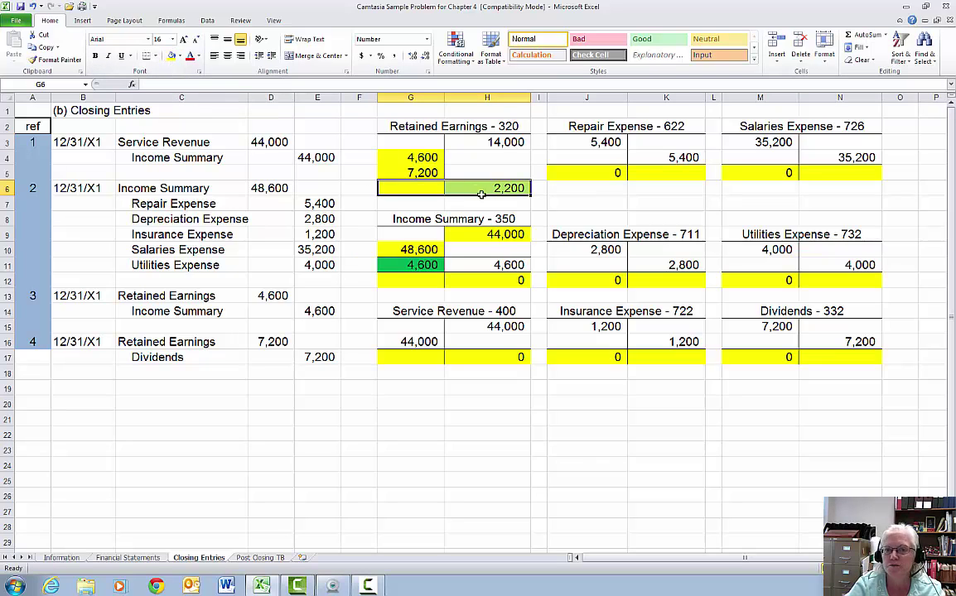
Compare ending Retained Earnings on the retained earnings statement, the balance sheet and the Information sheet's post-closing trial balance columns.
click(127, 558)
scroll(412, 236, up, 2)
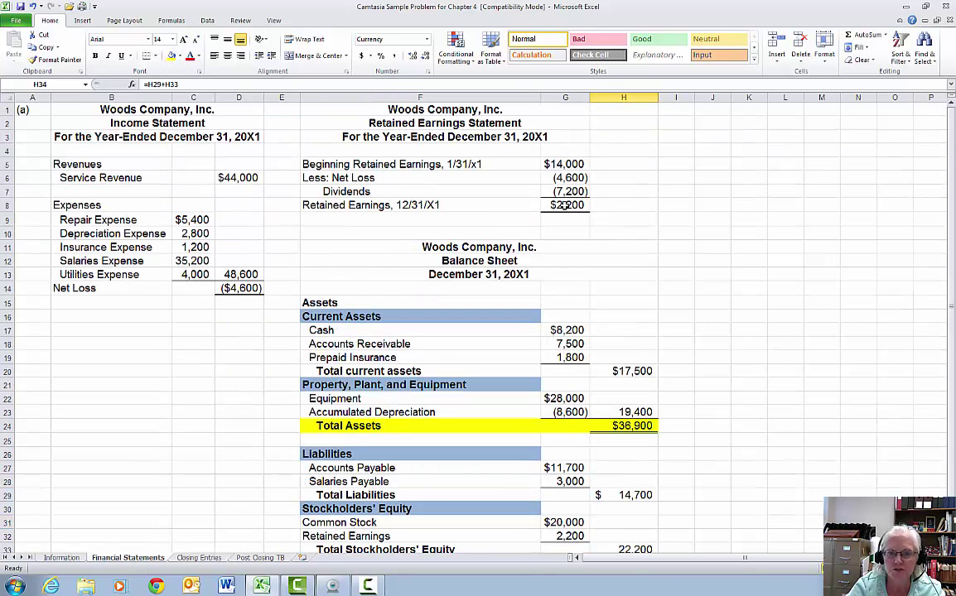
click(358, 205)
key(shift+Down)
key(shift+Right)
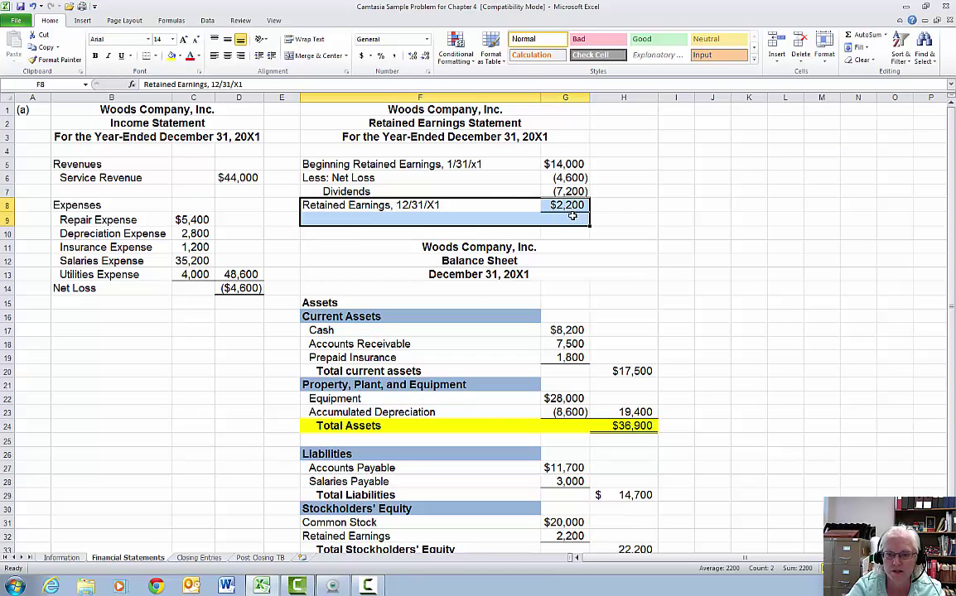
drag(380, 537, 572, 539)
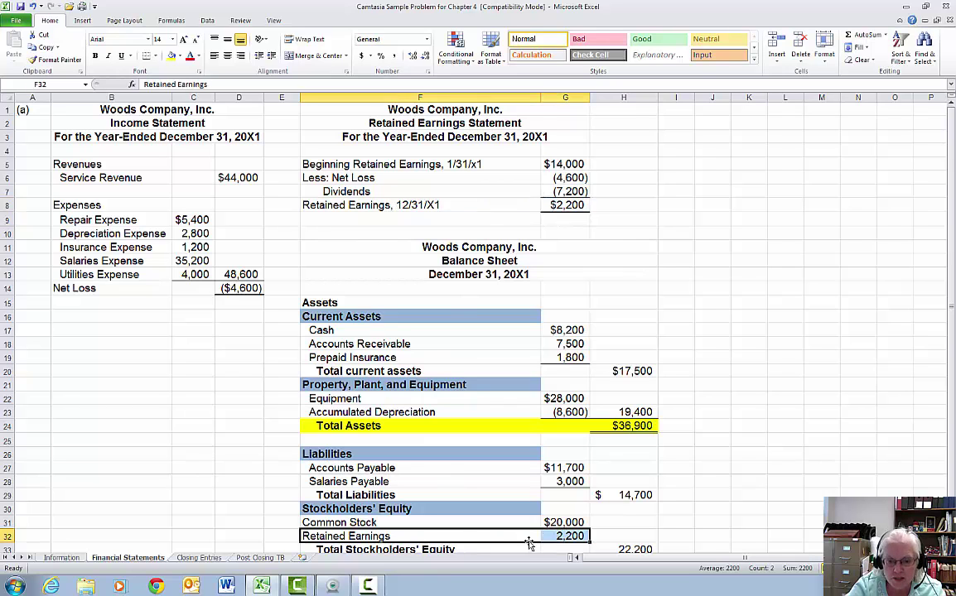
click(62, 559)
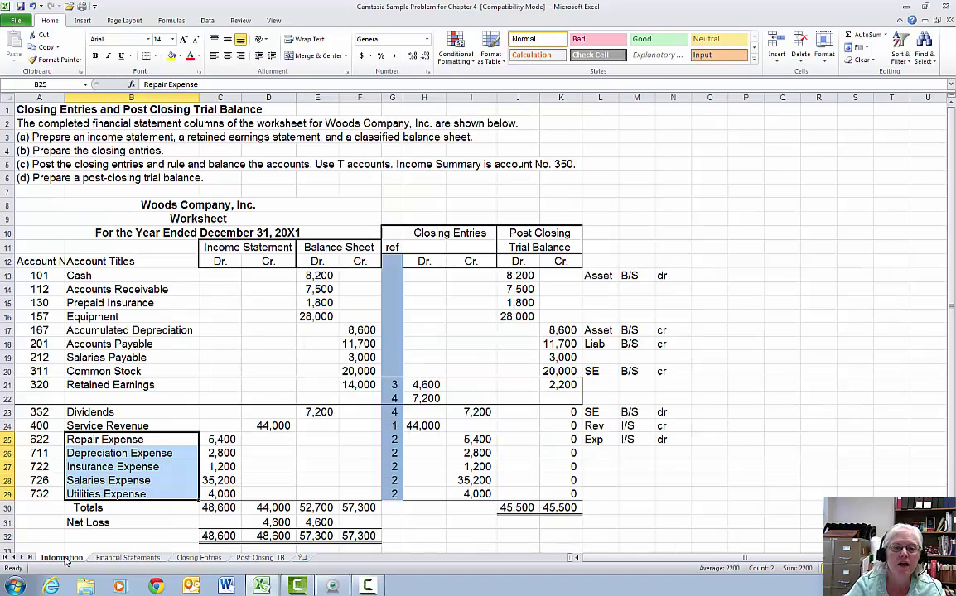
click(562, 386)
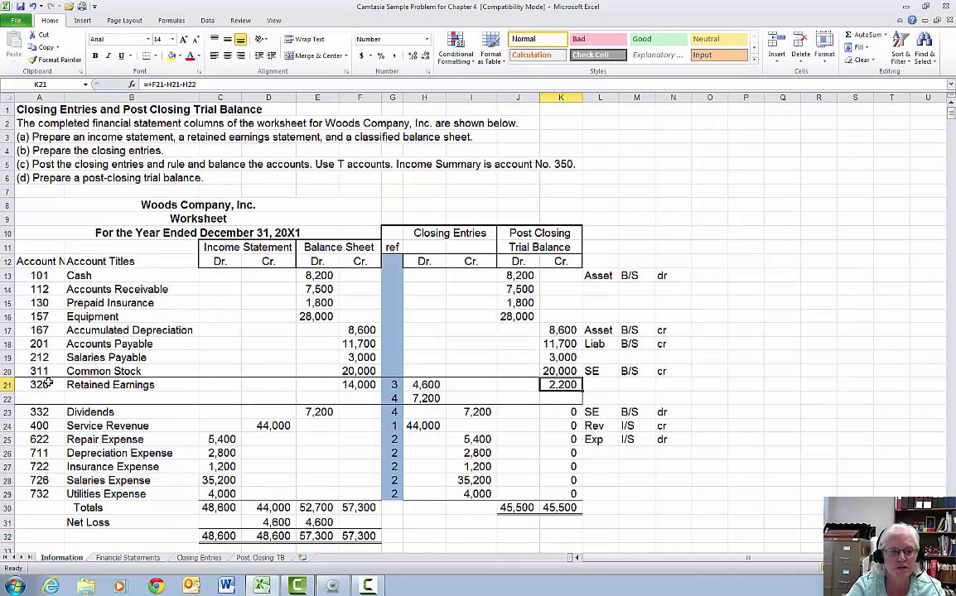
click(8, 385)
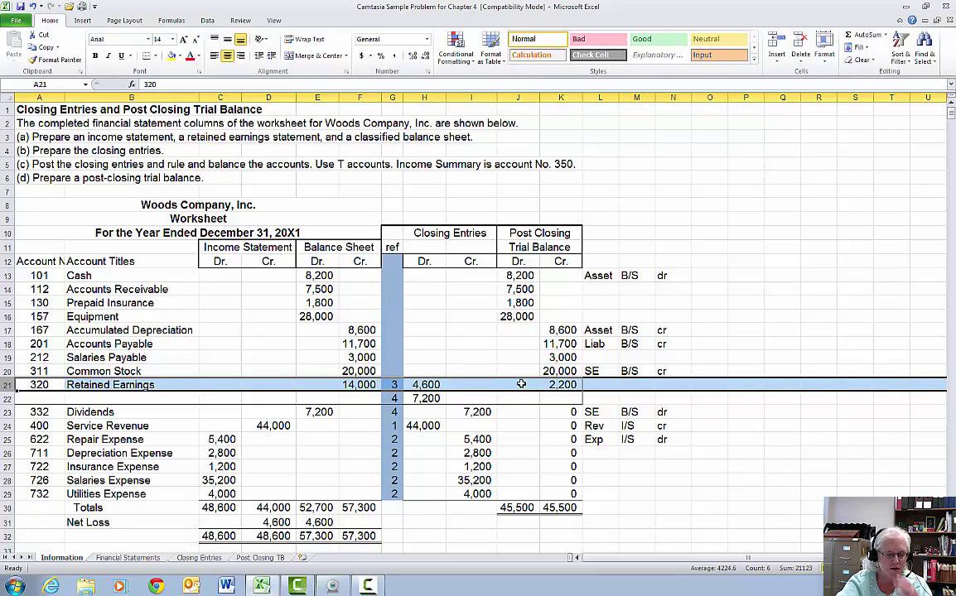
Return to the Closing Entries sheet and select all T accounts except Retained Earnings to review the closed accounts.
click(199, 559)
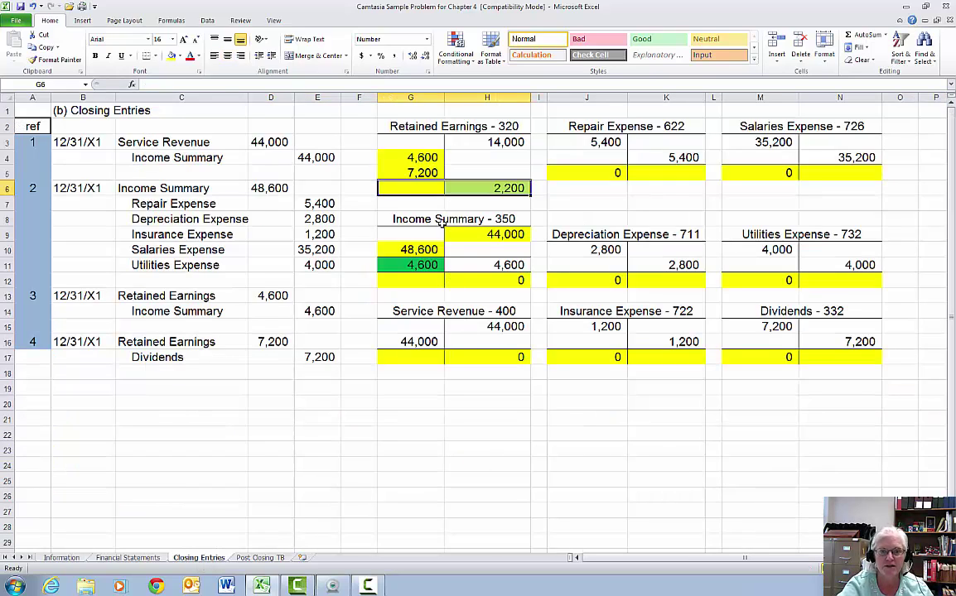
drag(439, 218, 884, 352)
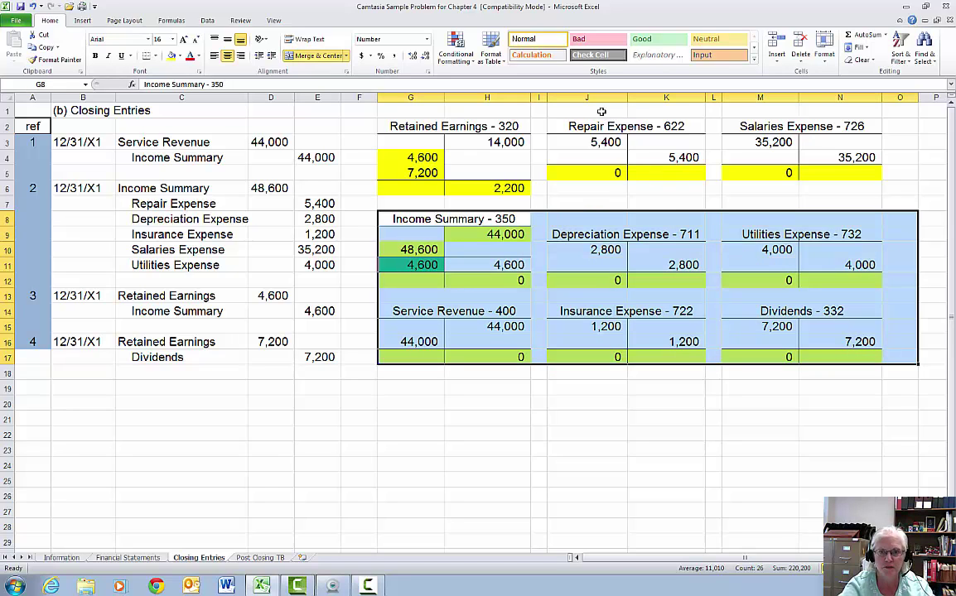
drag(572, 124, 820, 180)
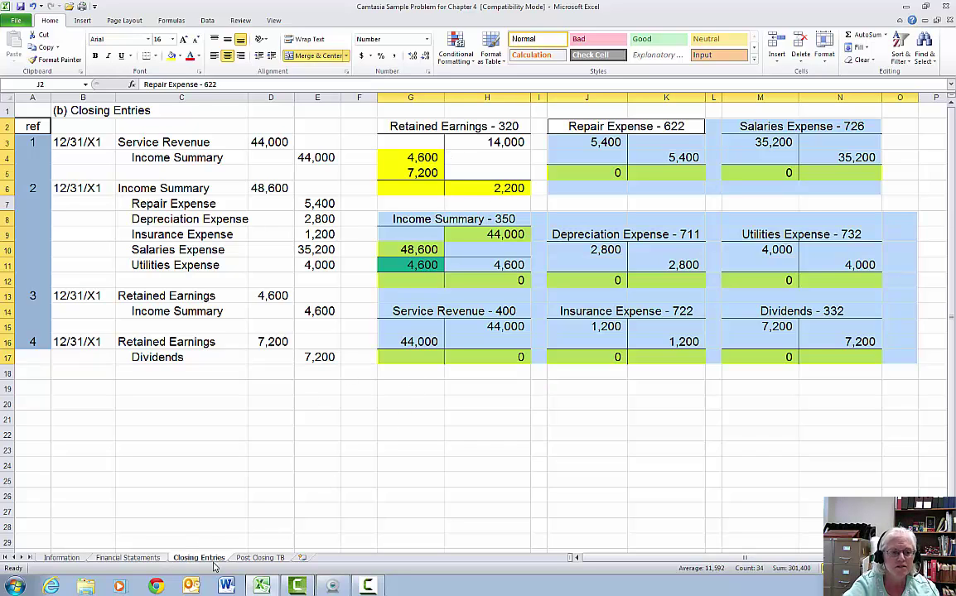
Examine the Information sheet's post-closing trial balance for the closed accounts in K23:K29 and the permanent accounts in J13:K21.
click(61, 558)
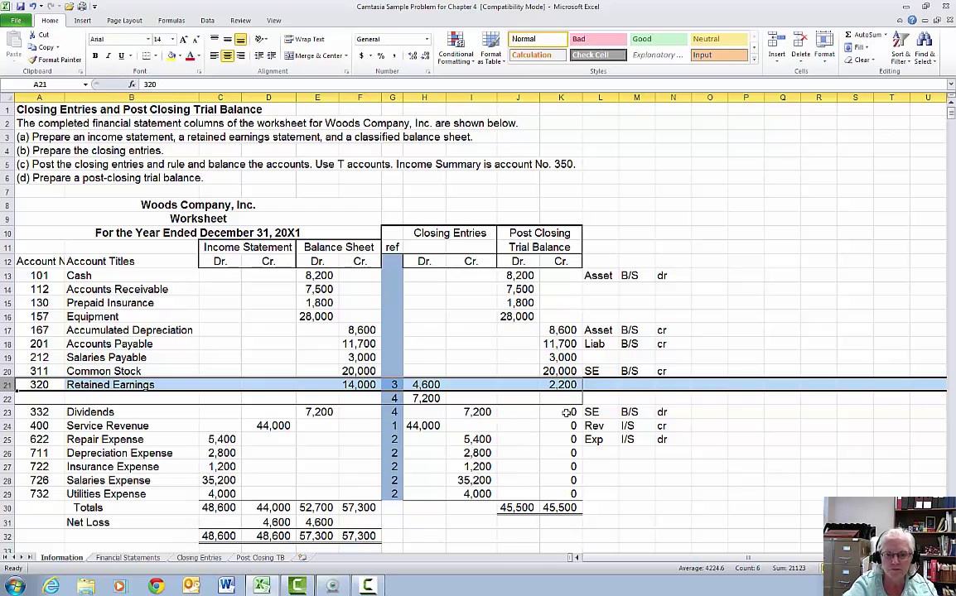
drag(561, 411, 561, 494)
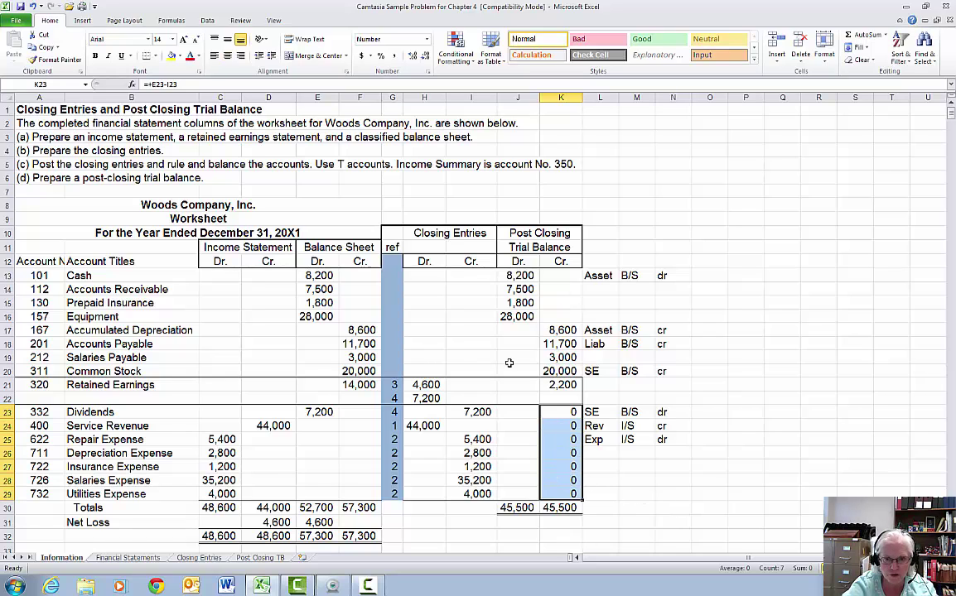
drag(520, 275, 571, 396)
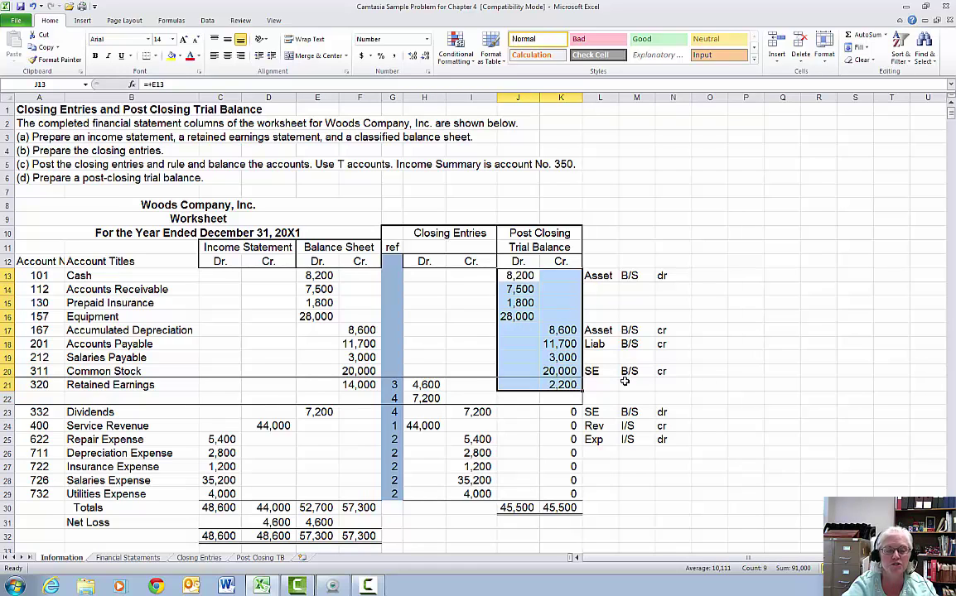
Review the Post Closing TB sheet's title and date, the balance sheet account amounts and the closed account balances in D15:E21.
click(260, 558)
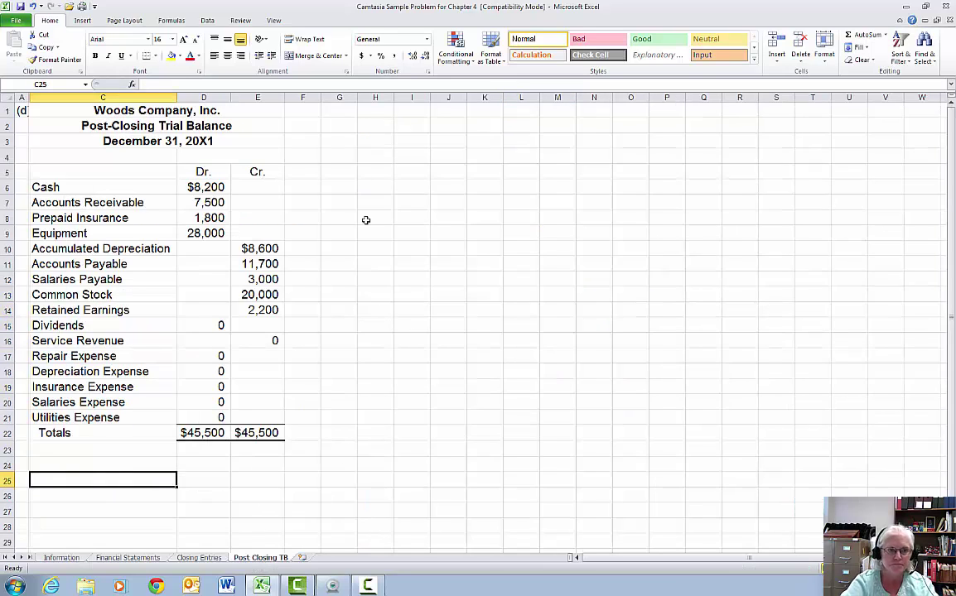
drag(159, 110, 184, 121)
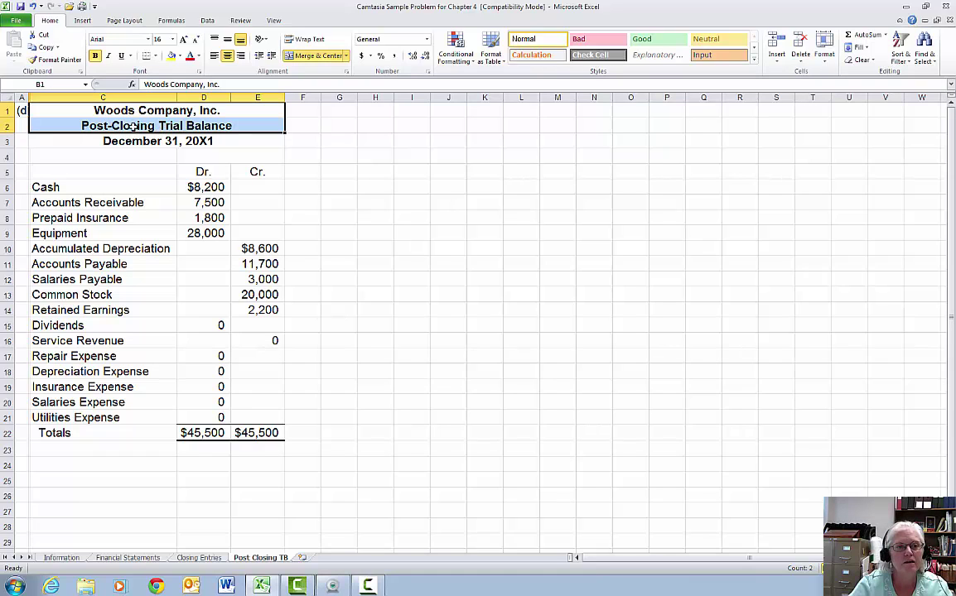
click(154, 142)
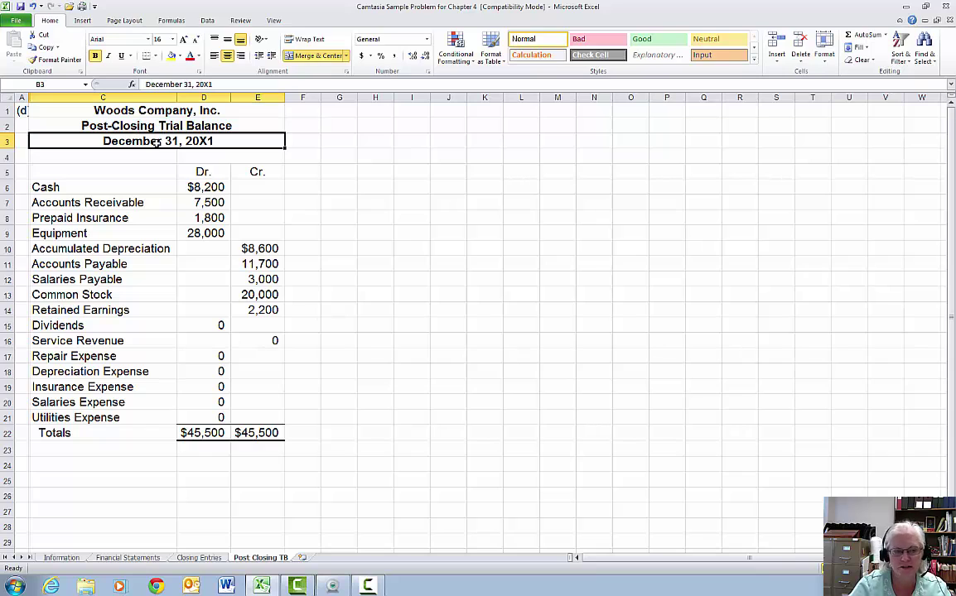
drag(75, 186, 410, 179)
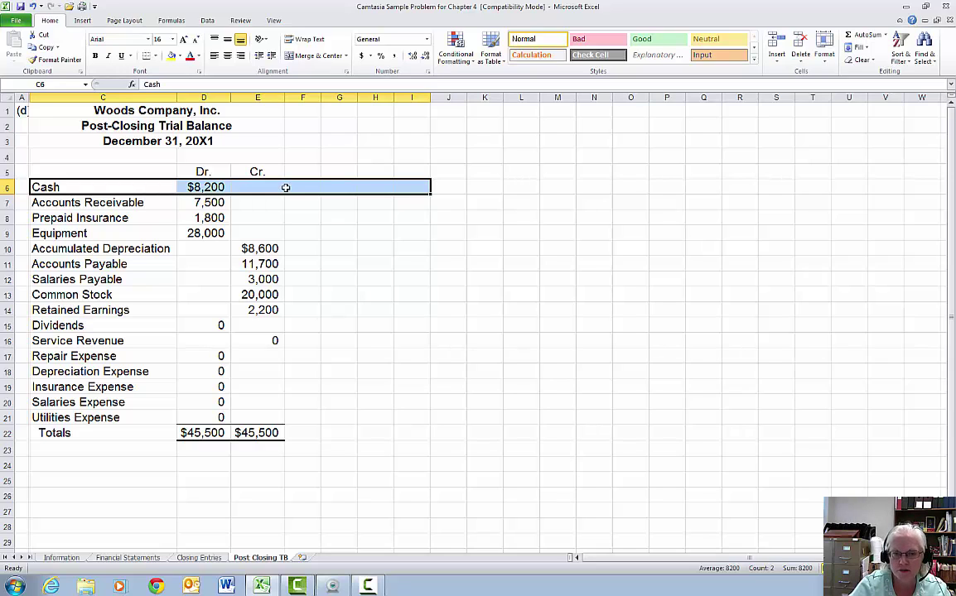
ctrl+click(174, 142)
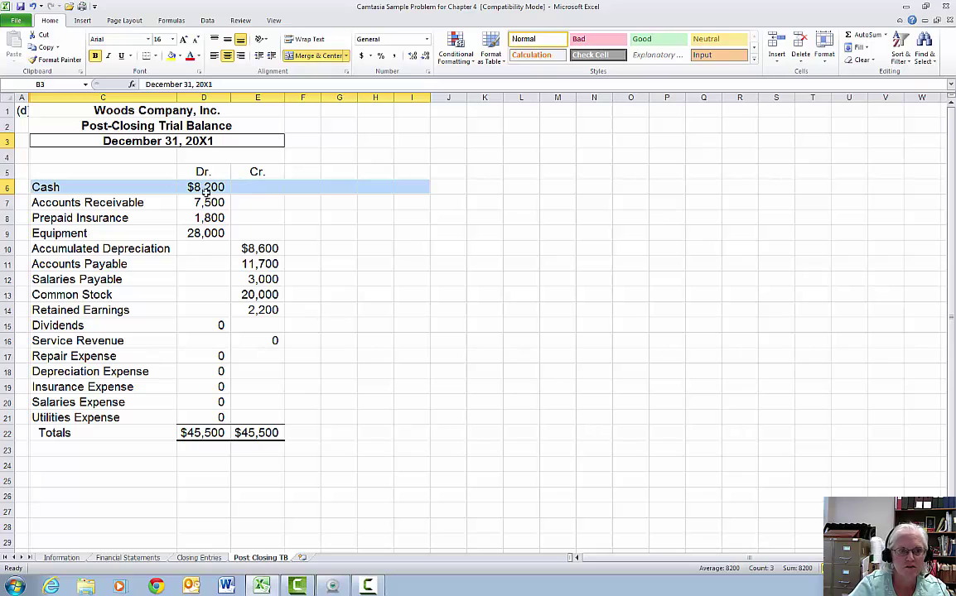
drag(200, 189, 262, 309)
drag(197, 324, 278, 417)
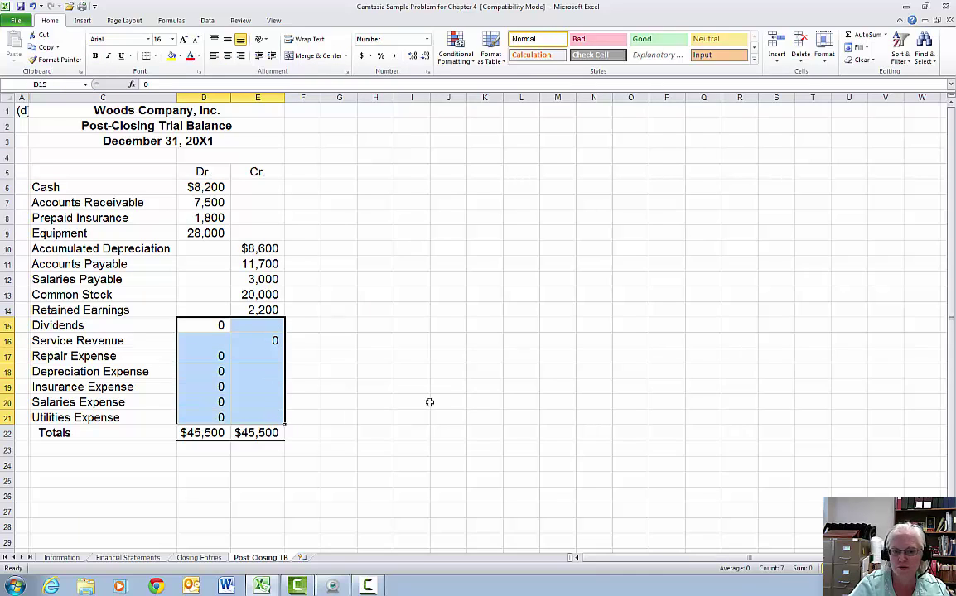
click(476, 389)
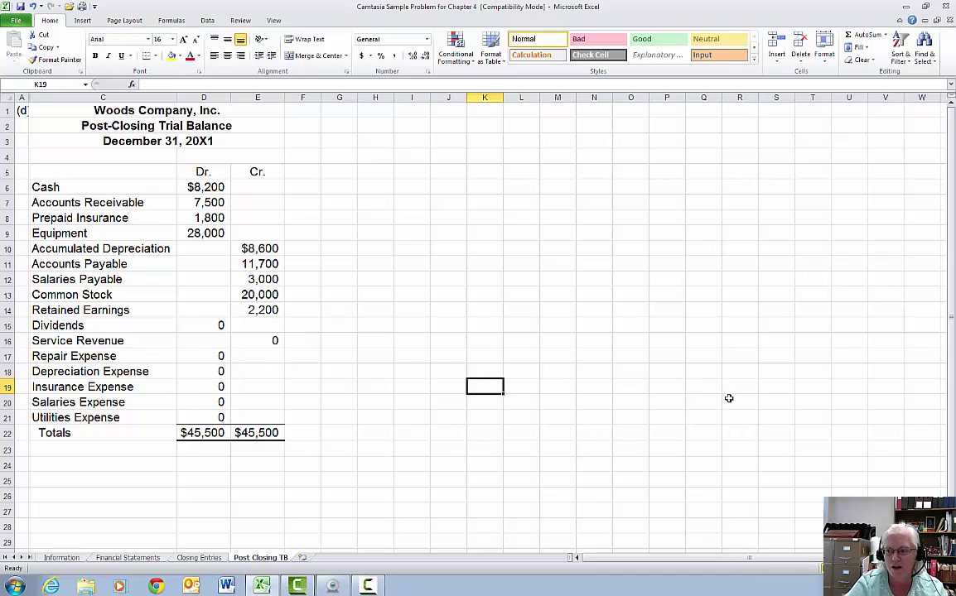